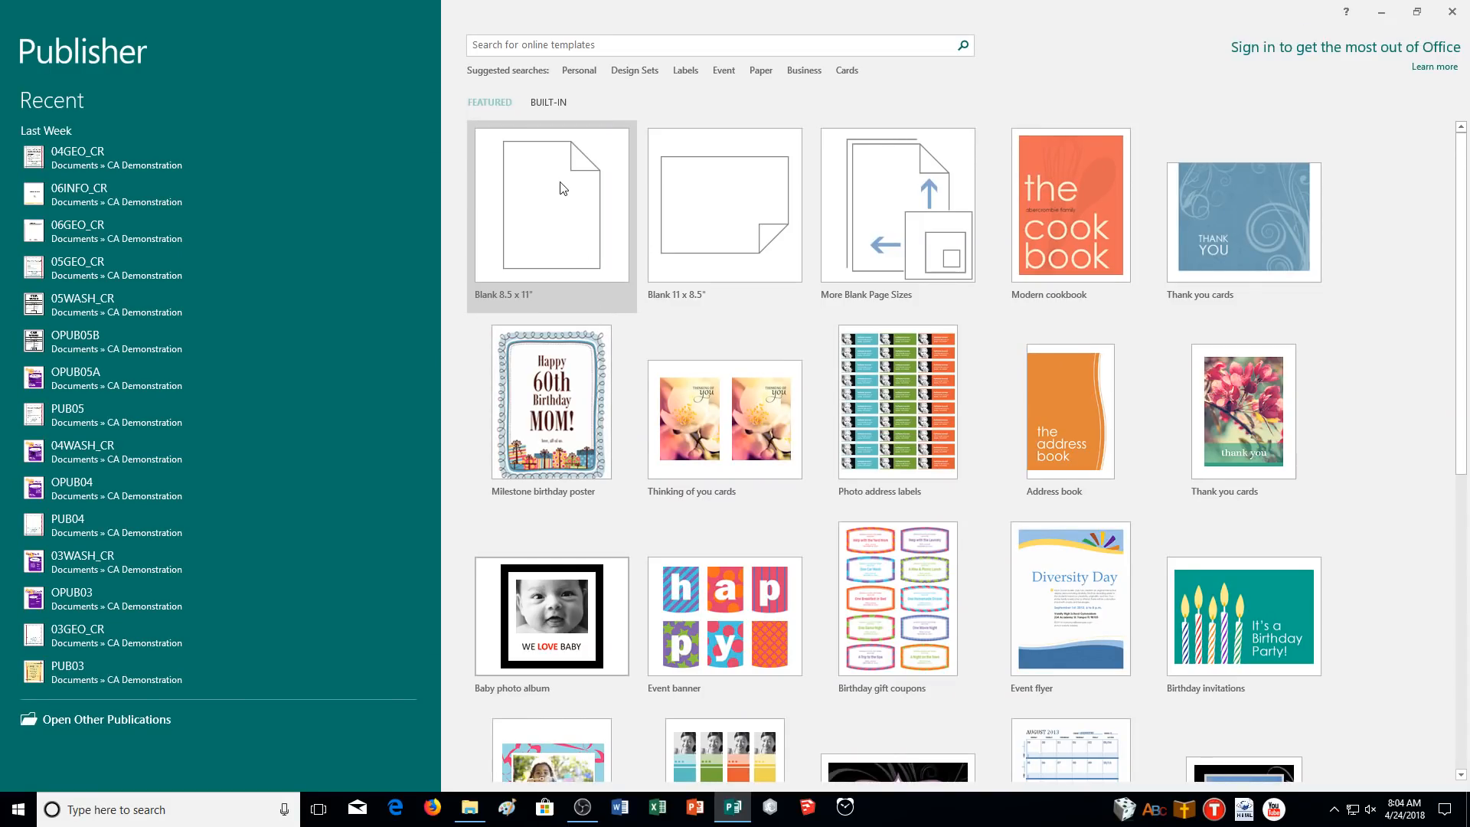
Create a new blank publication with an 8.5 x 11" page.
click(562, 232)
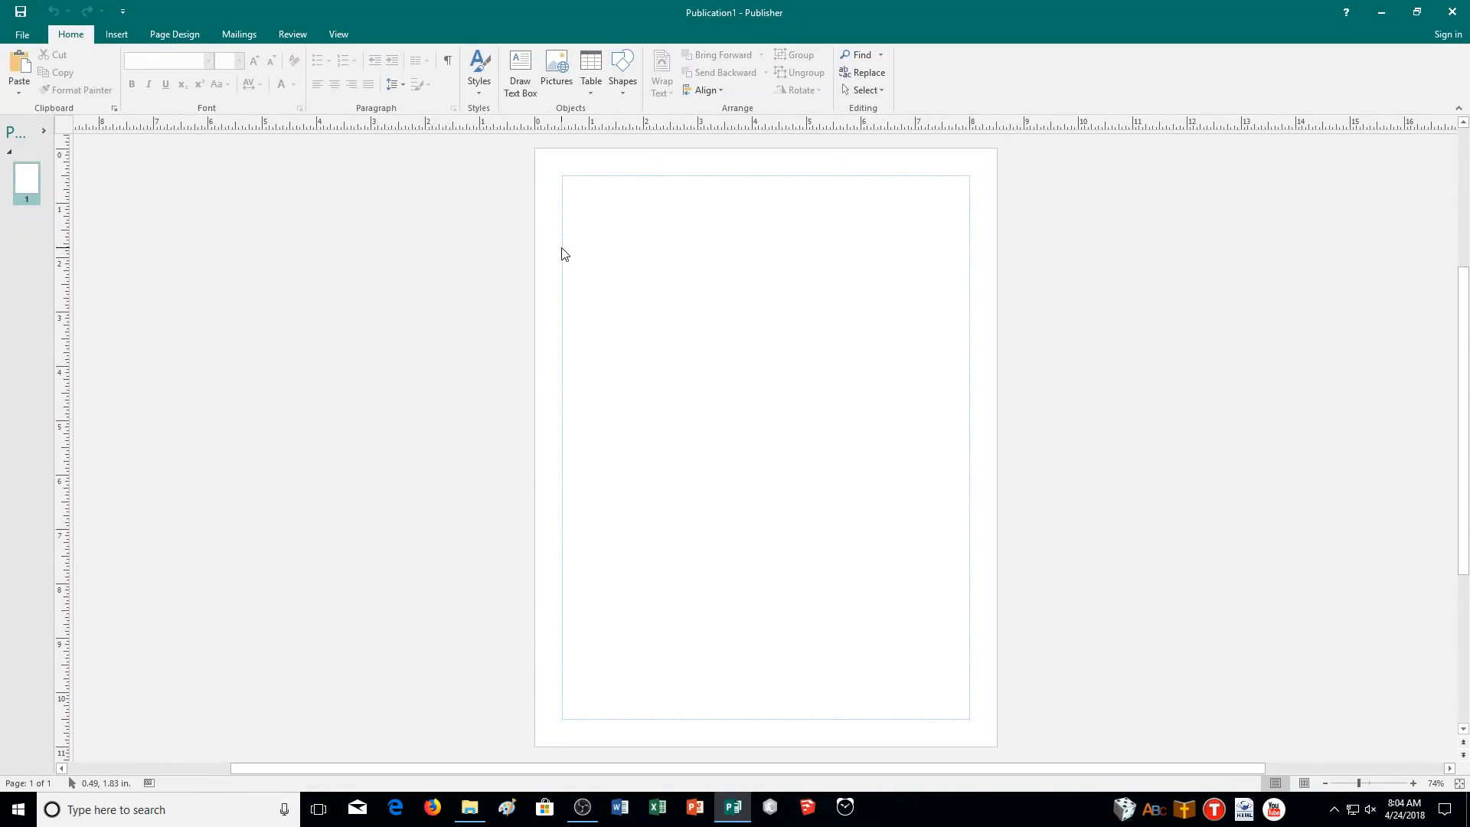
click(32, 183)
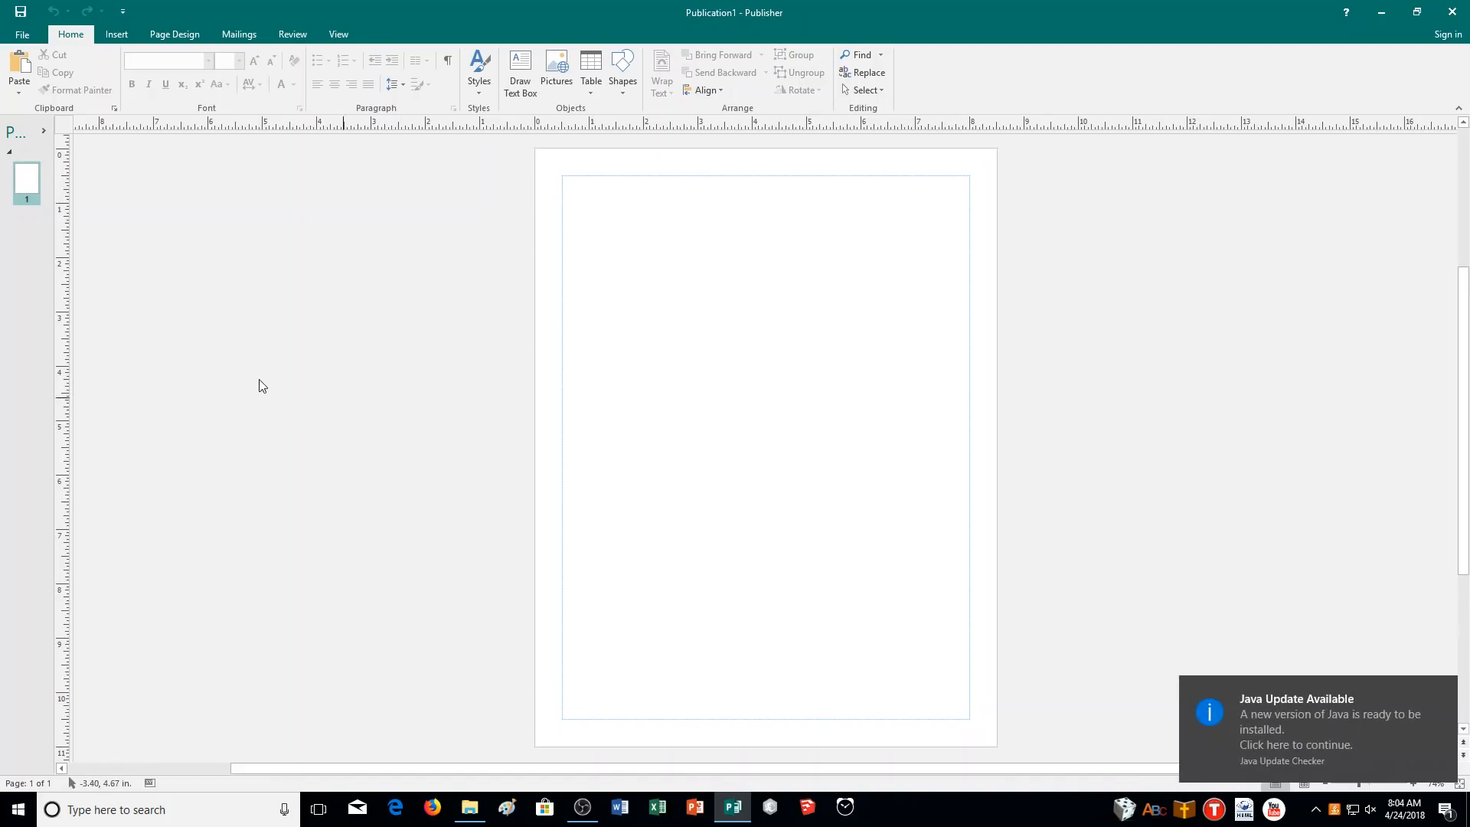
click(1211, 705)
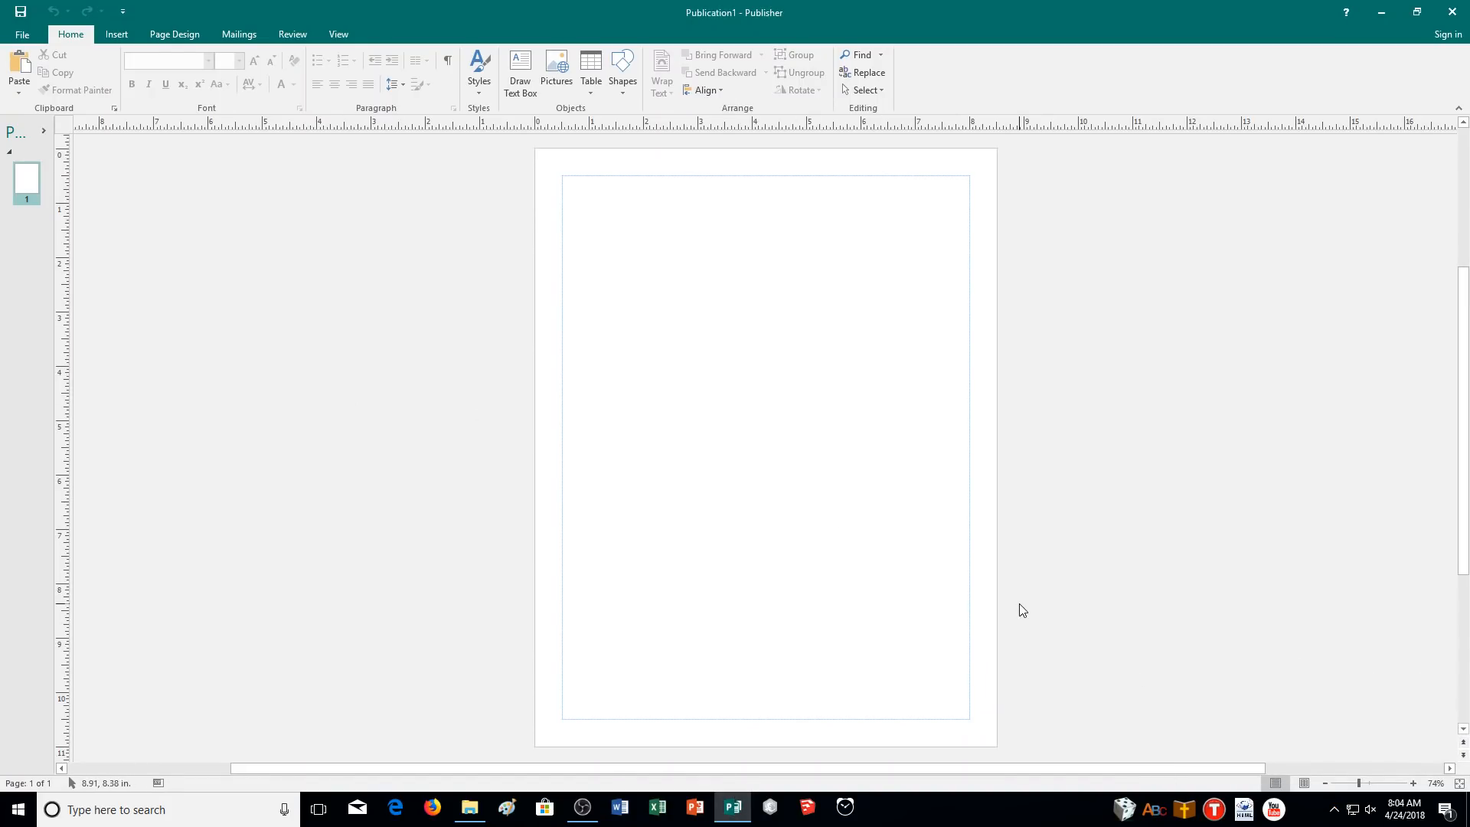
right_click(34, 187)
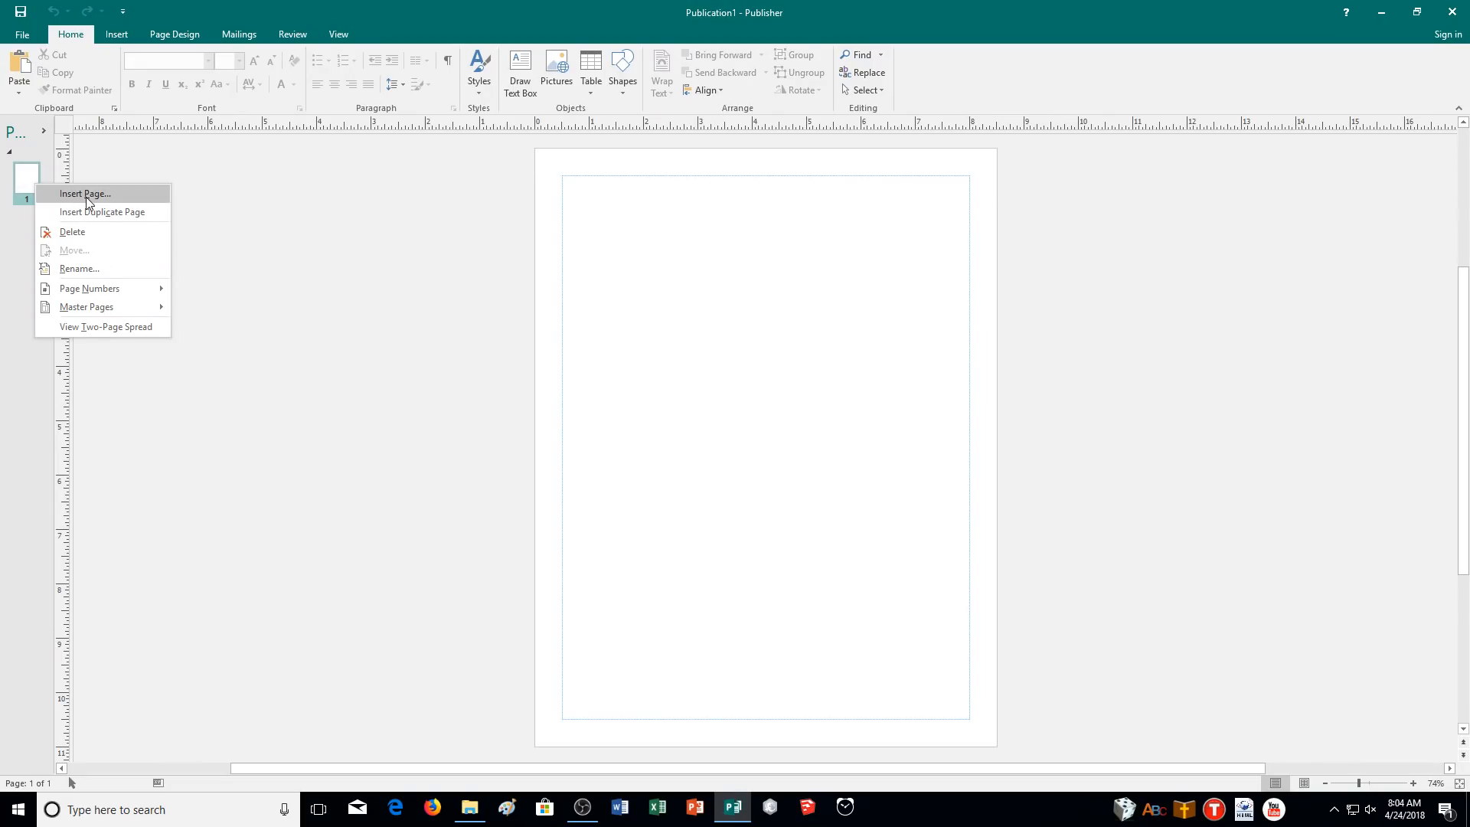
click(490, 346)
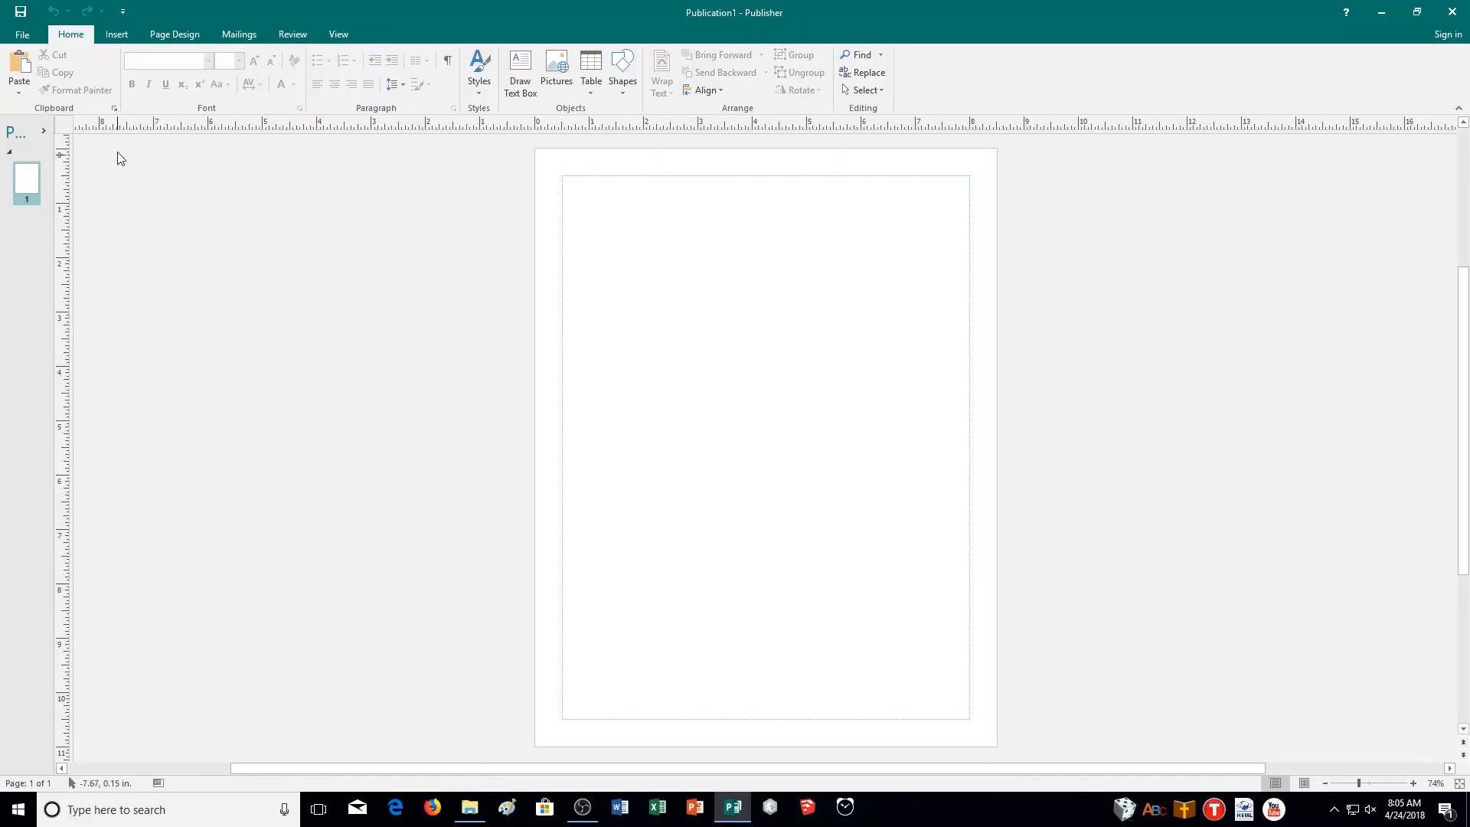
Insert the text of the Complaint Desk Word document from the Documents folder into the publication.
click(116, 34)
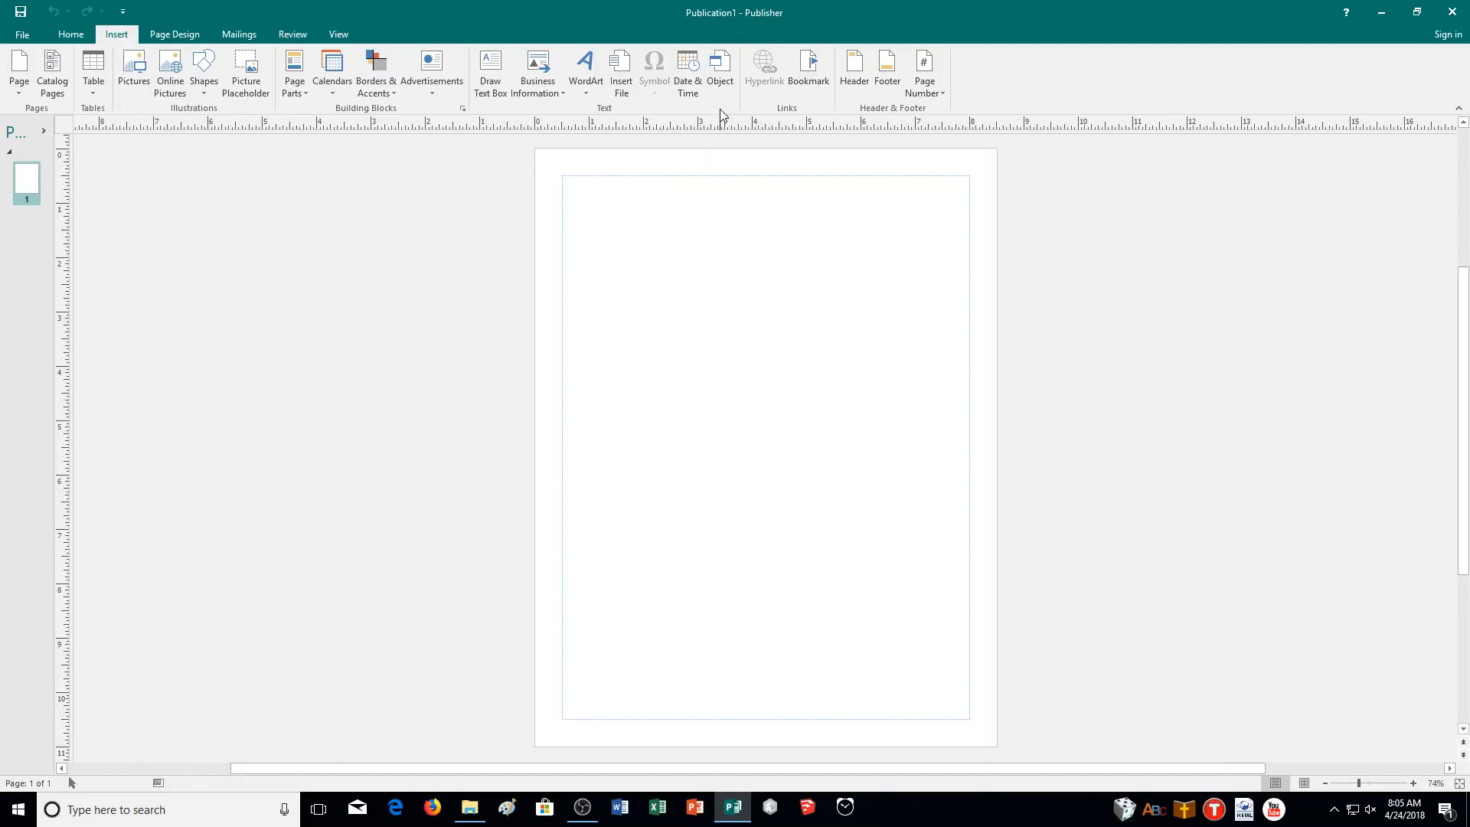
click(621, 83)
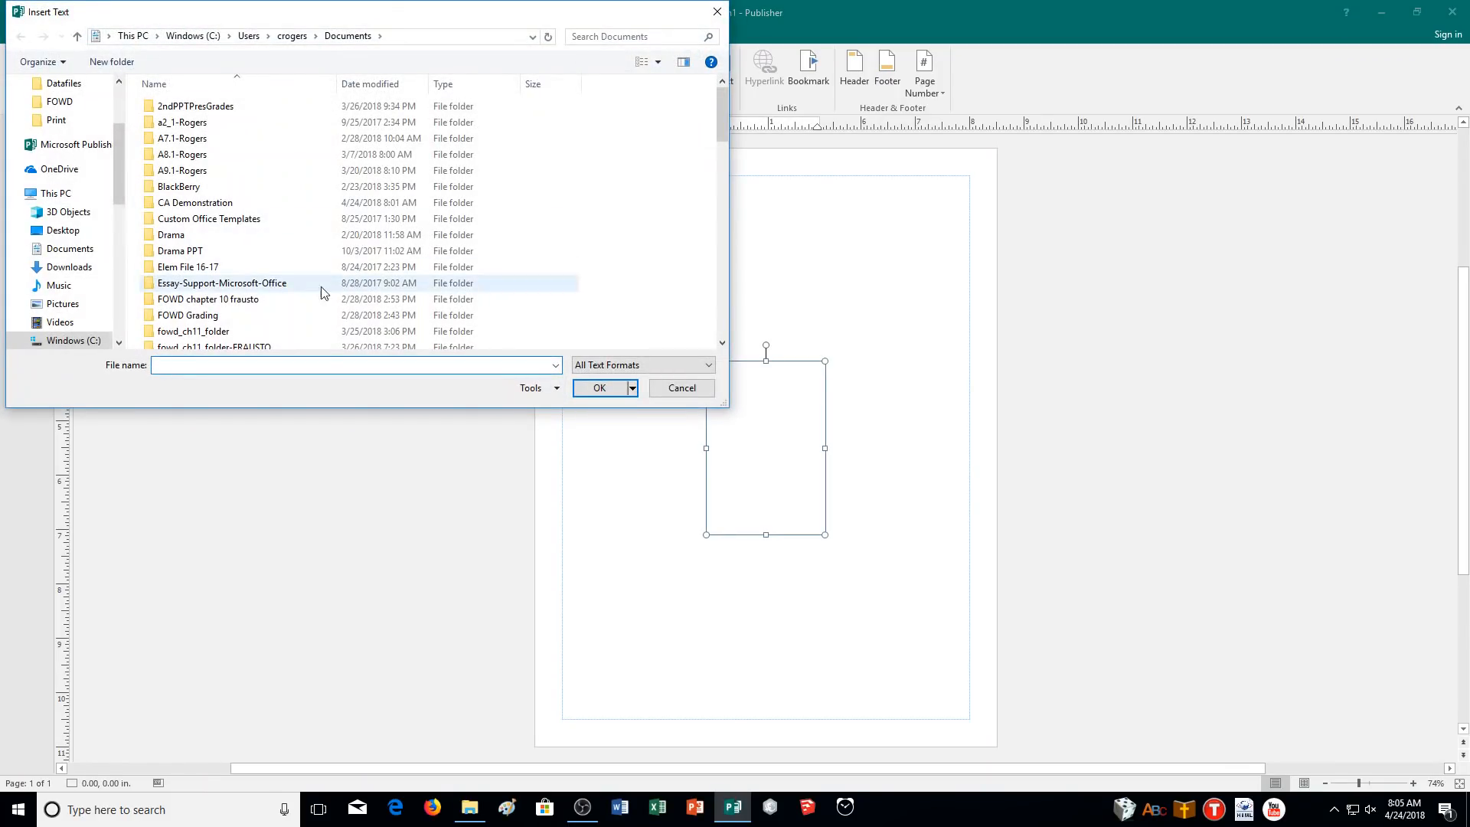
scroll(258, 231, down, 6)
scroll(259, 231, down, 2)
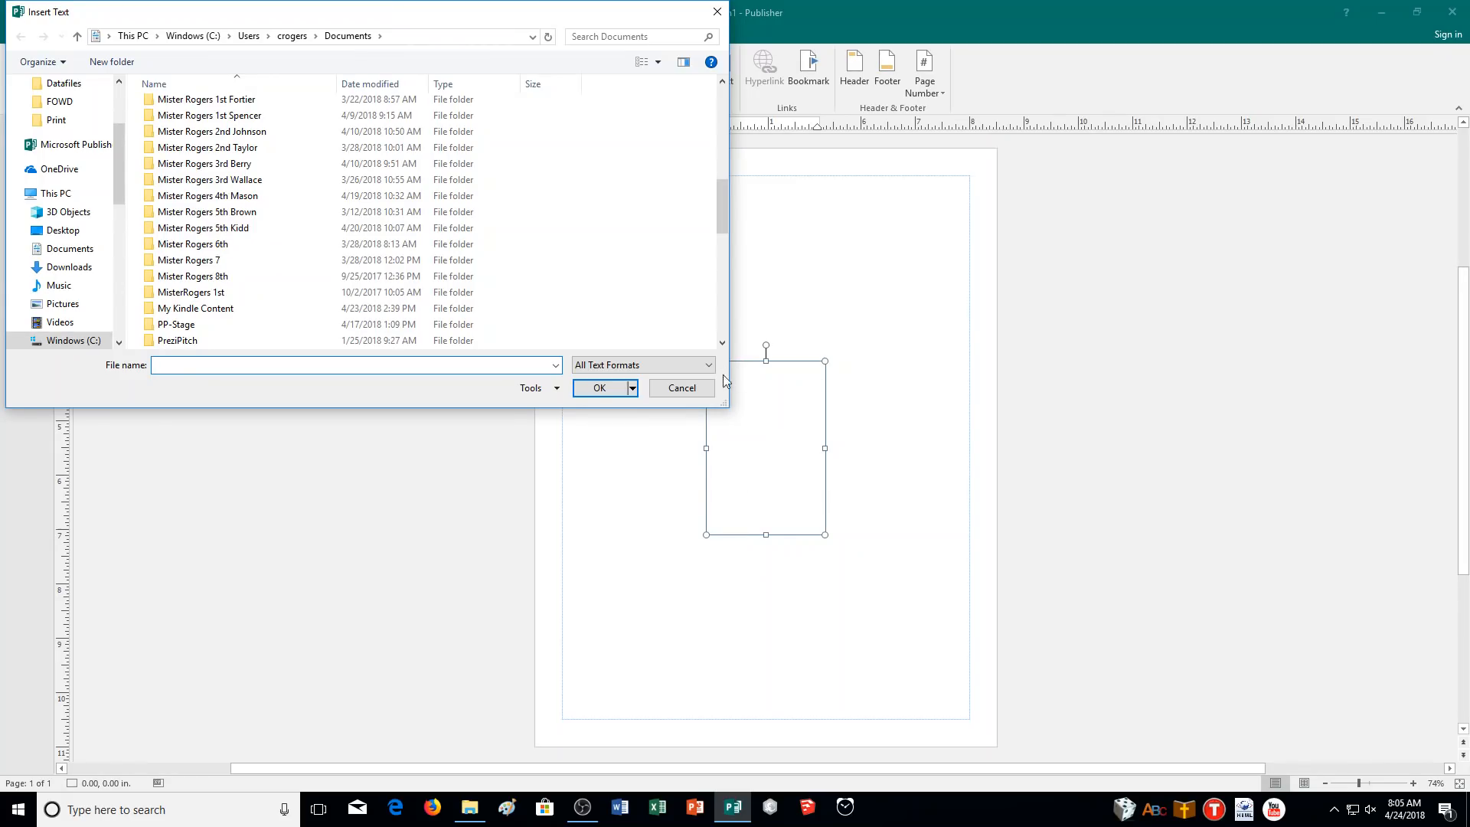
scroll(229, 272, down, 4)
scroll(226, 263, down, 3)
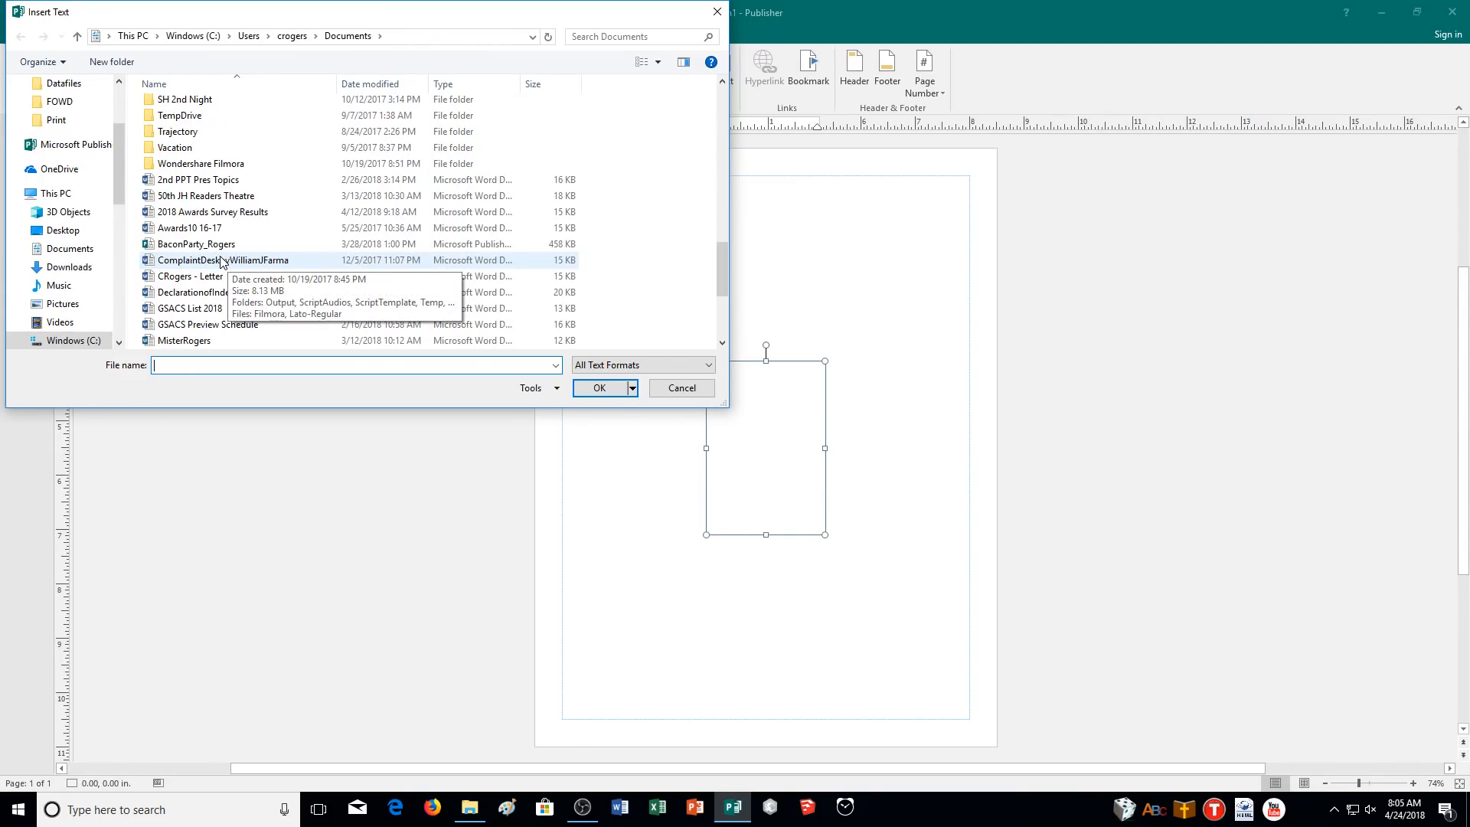
click(211, 215)
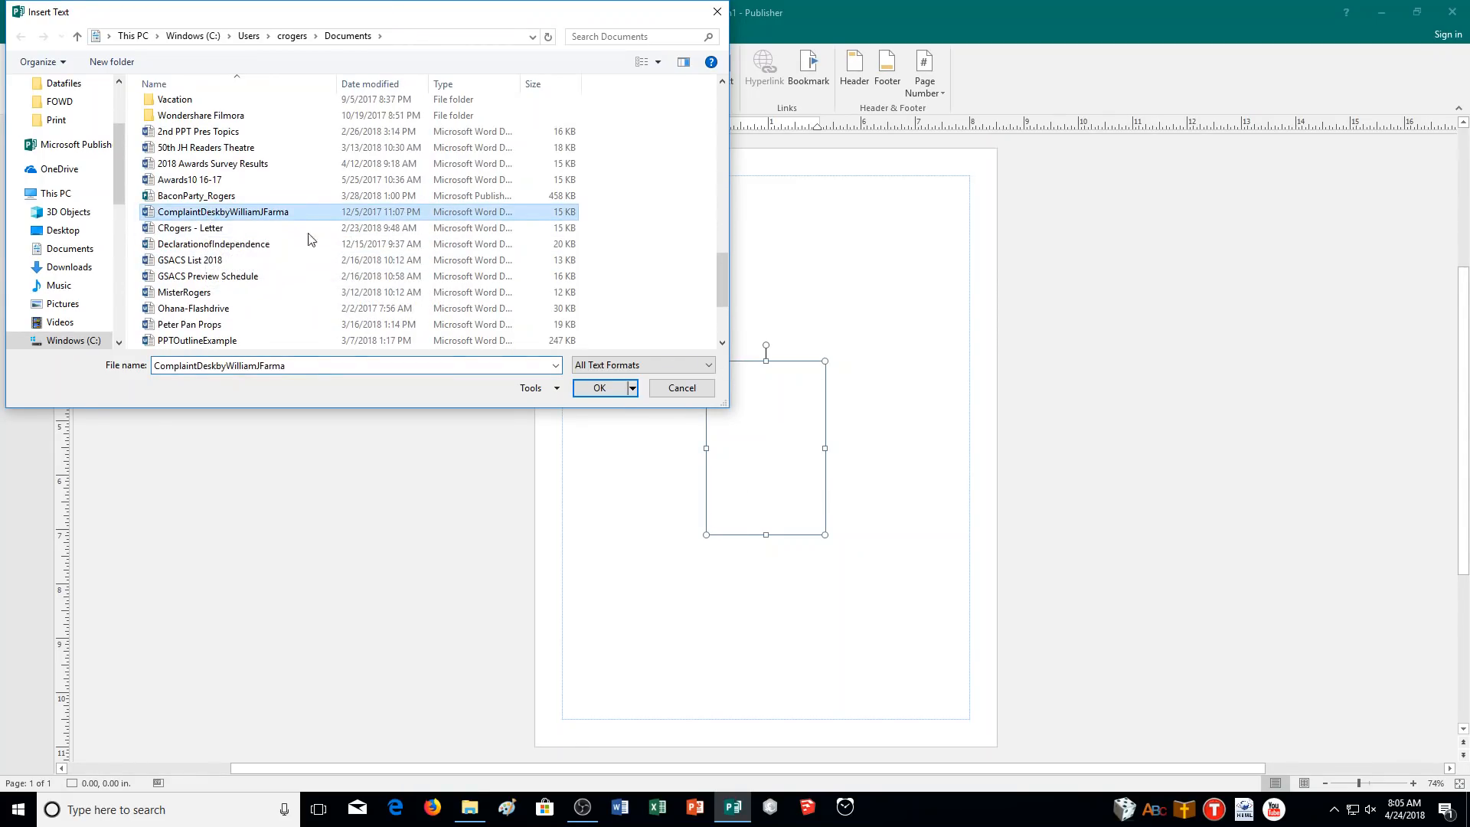
click(588, 385)
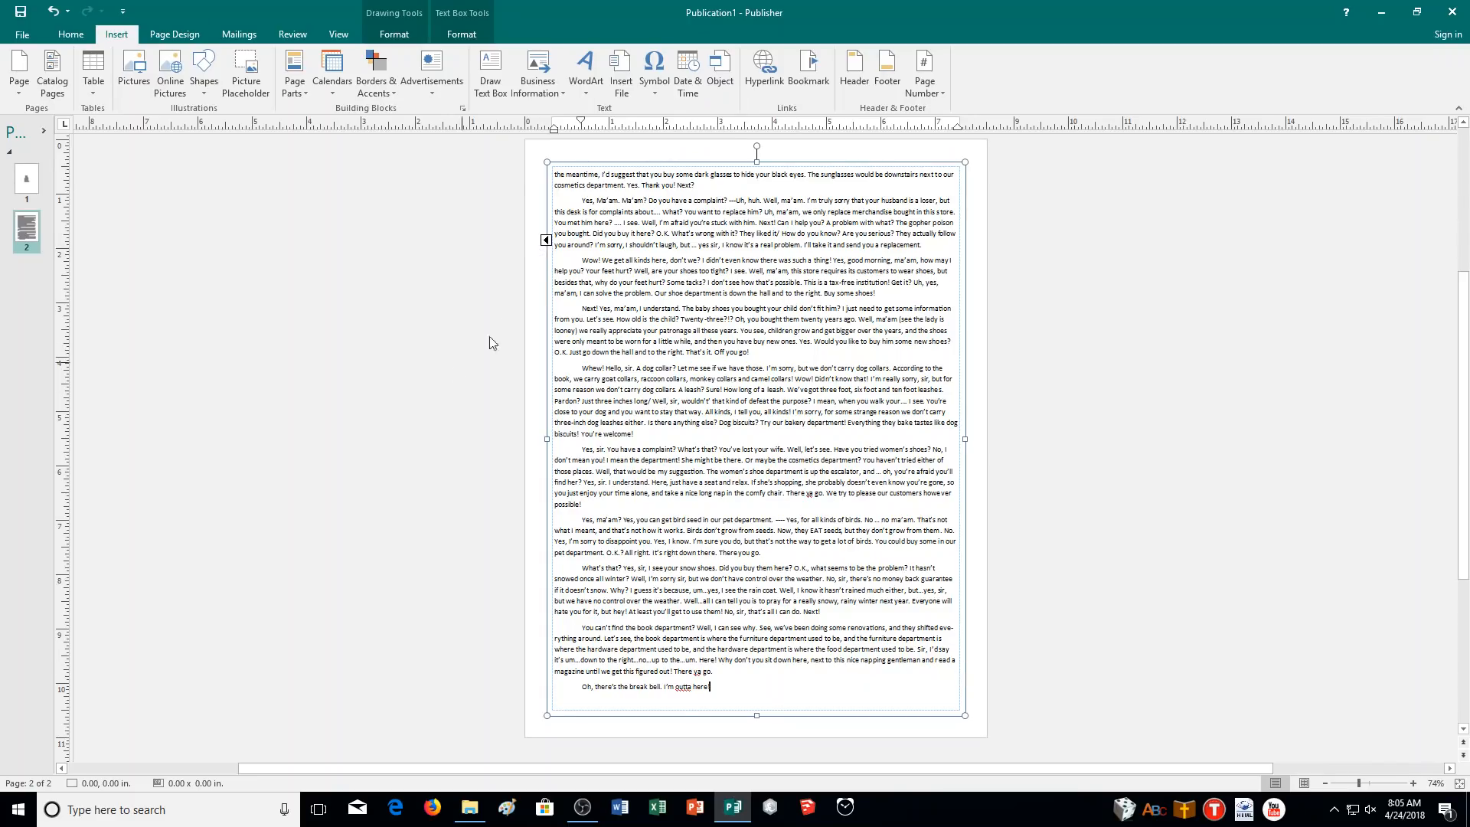
Enlarge page 1's text box by moving its upper-left corner to the page margins, making it about 4.74 x 6.51 in.
click(27, 184)
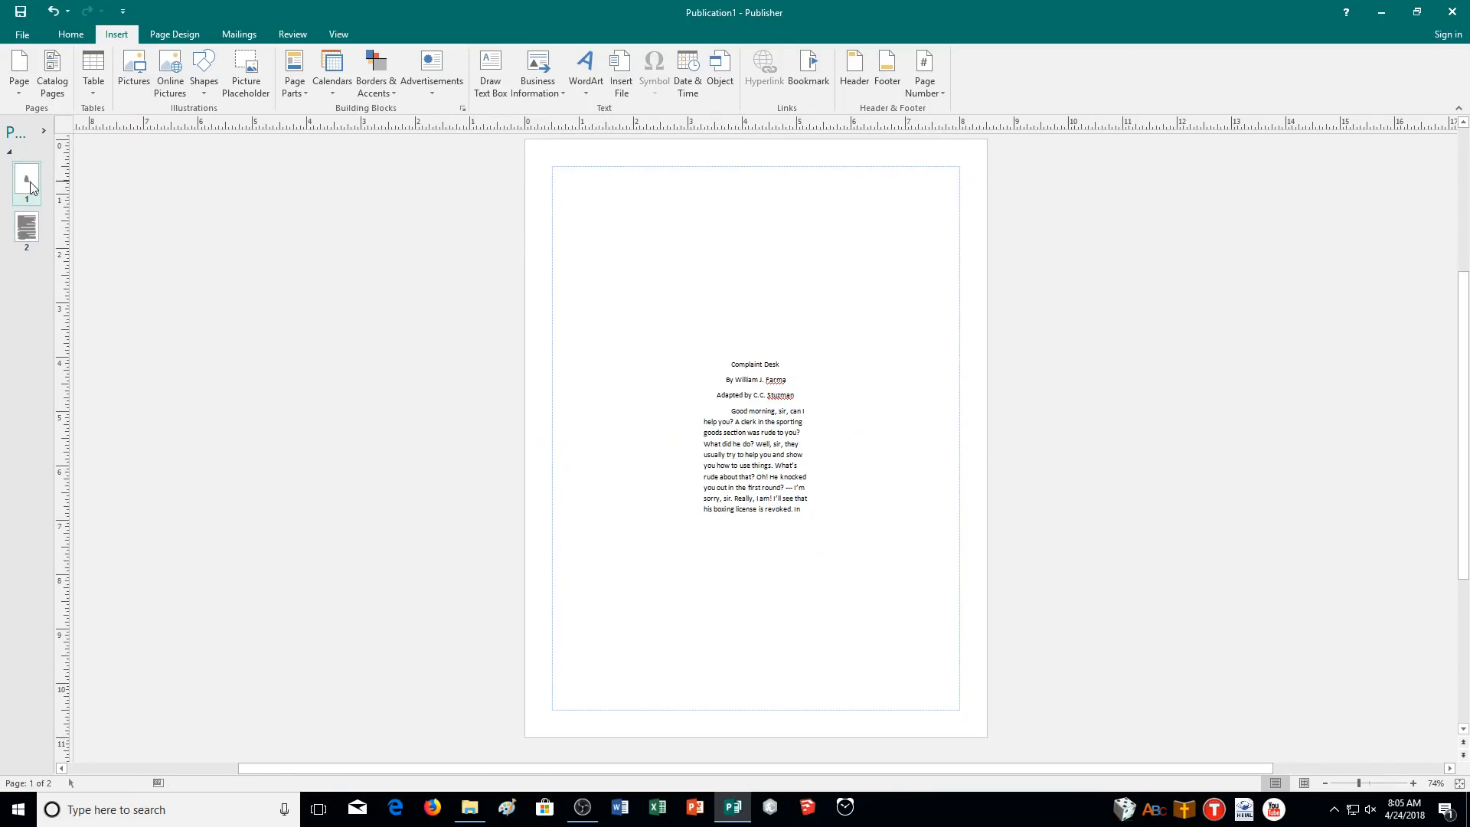
drag(66, 241, 180, 261)
click(717, 421)
click(1413, 783)
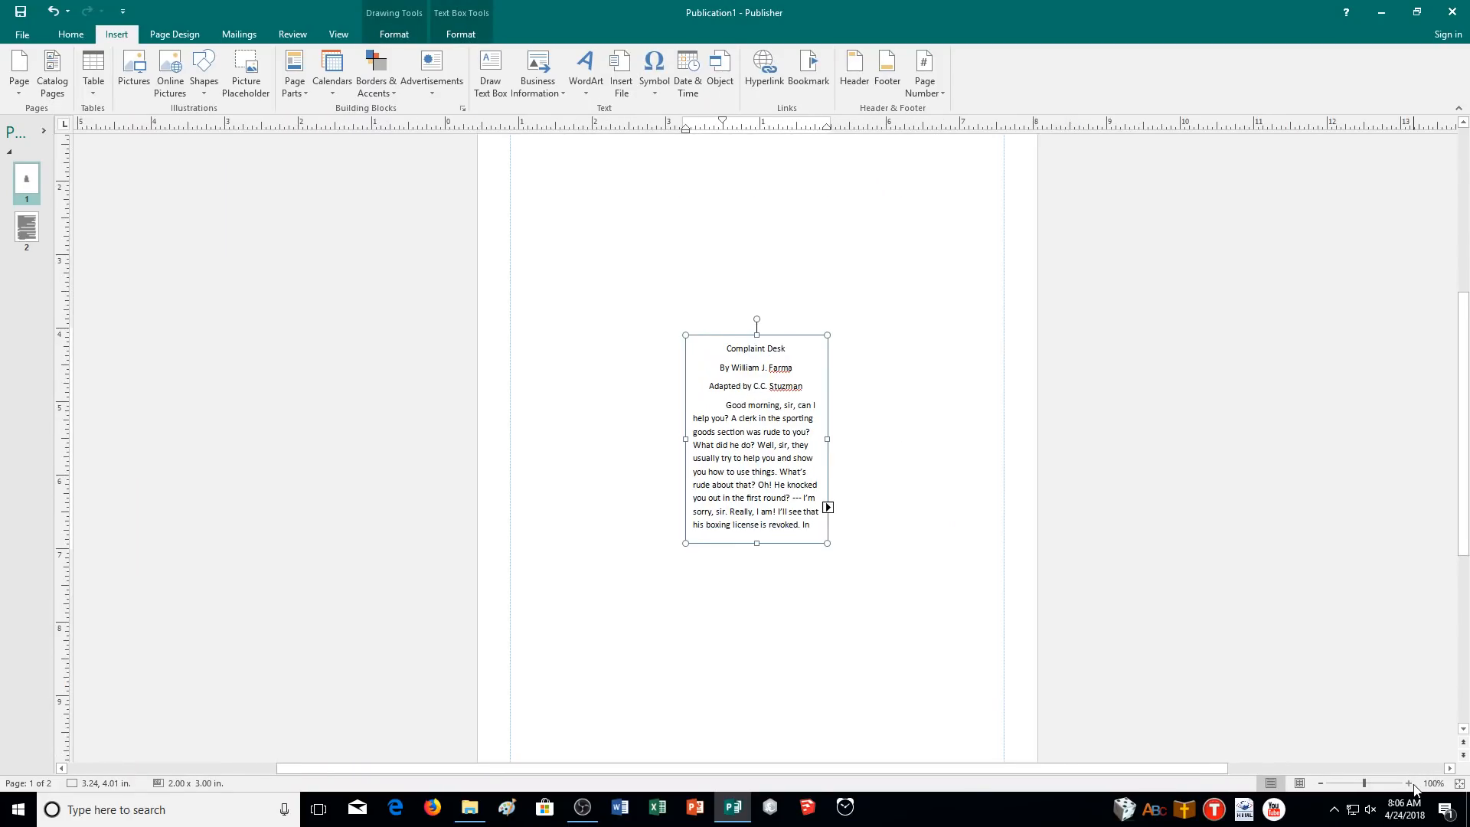
click(1412, 783)
click(1410, 784)
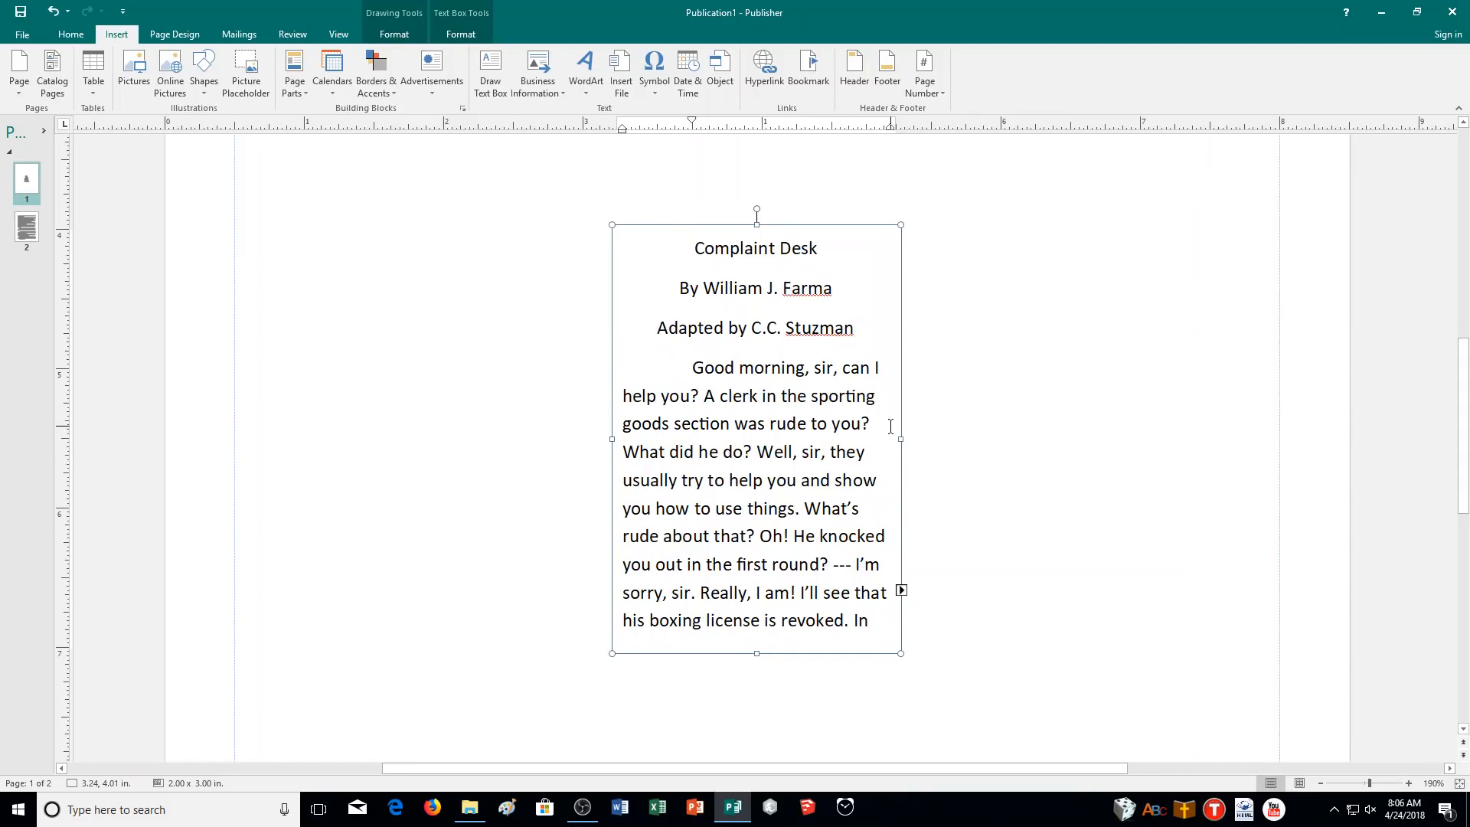
drag(612, 225, 277, 151)
scroll(449, 263, up, 4)
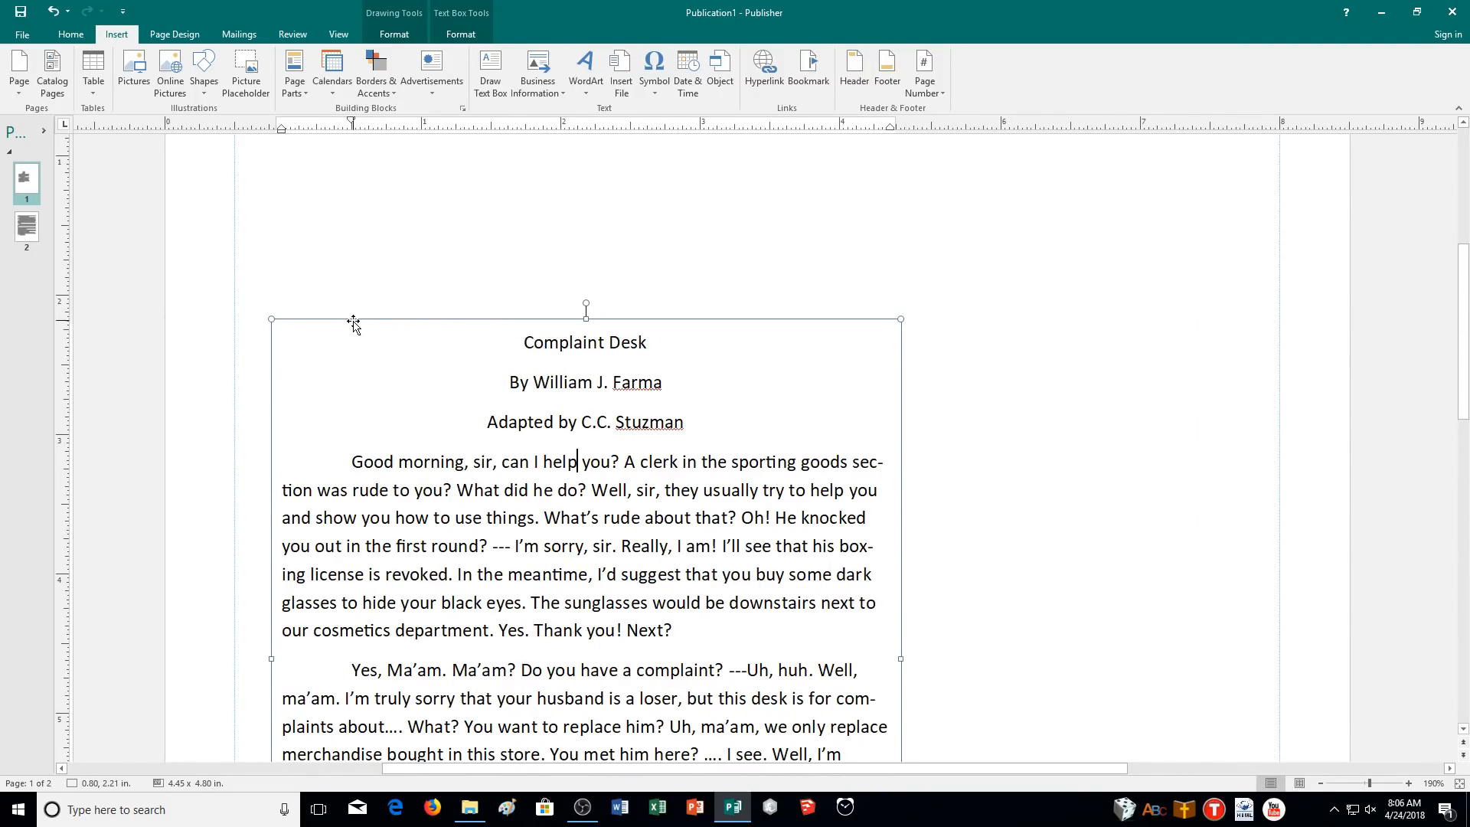
drag(272, 388, 229, 143)
Extend the text box's lower-right corner to the page margins, about 7.50 x 10.00 in, and view the overflow text on page 2.
scroll(918, 574, down, 4)
scroll(933, 581, down, 10)
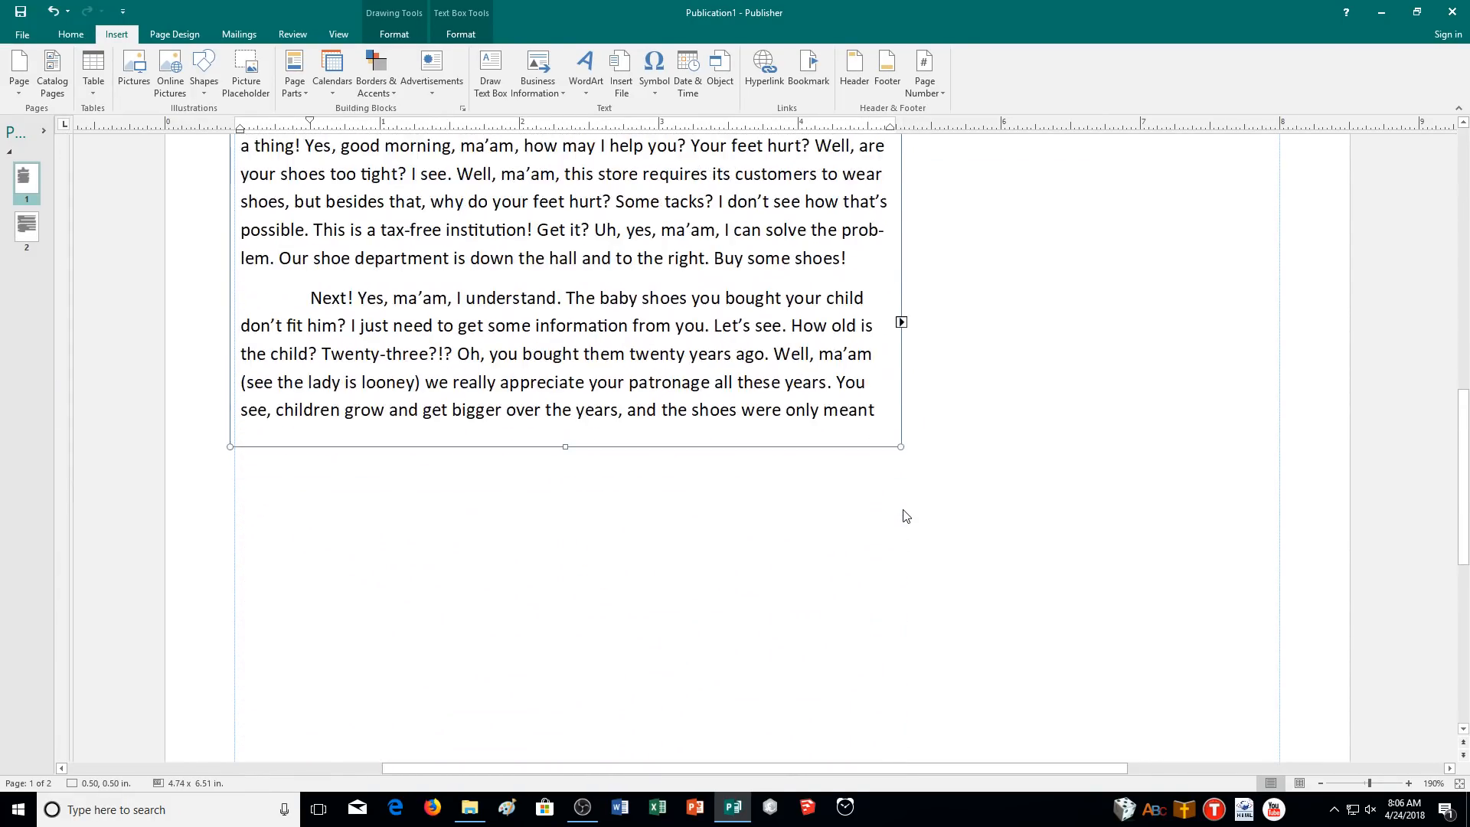
scroll(897, 408, down, 3)
drag(896, 200, 1286, 695)
scroll(702, 447, up, 8)
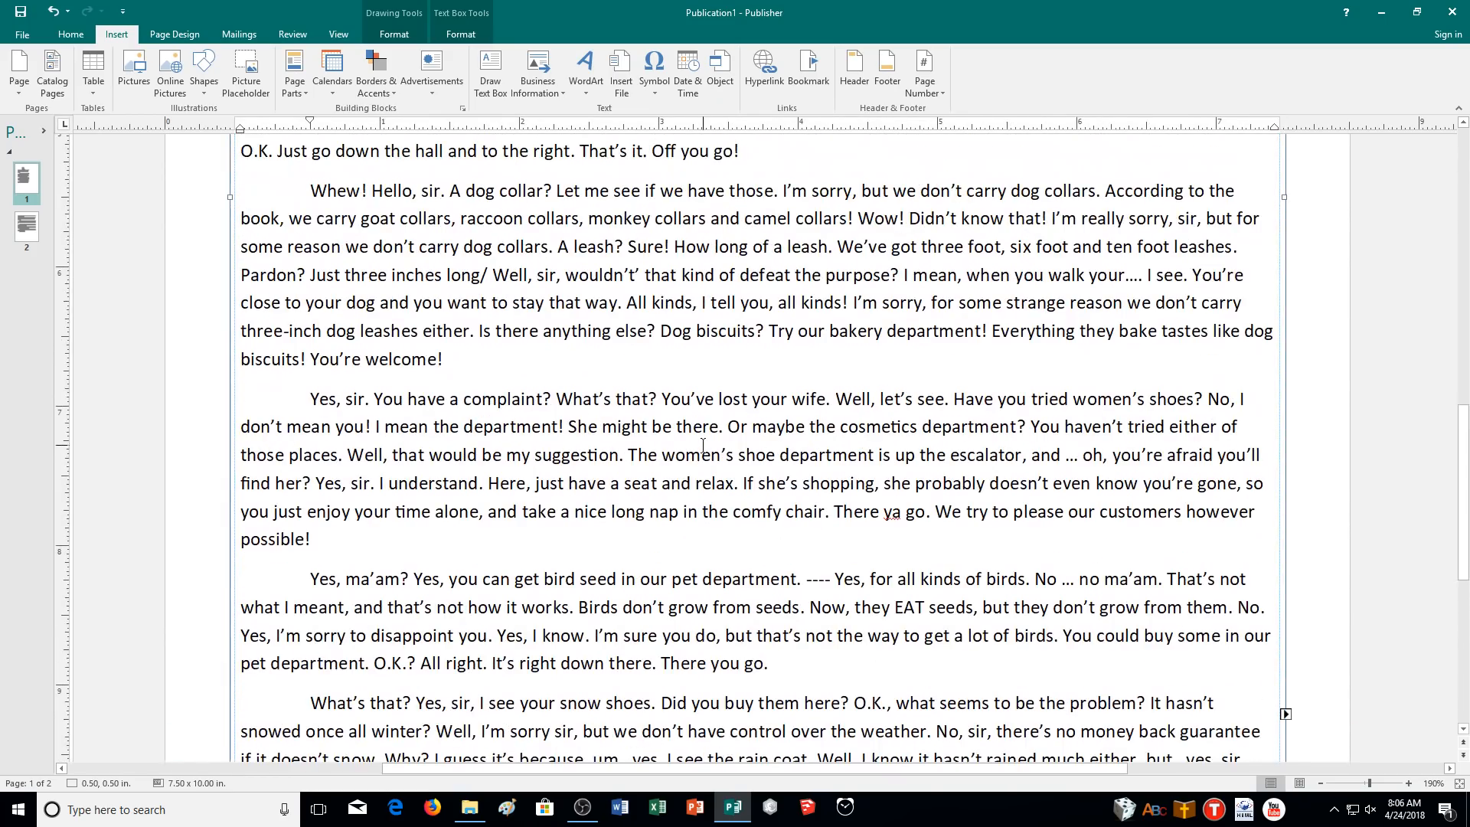
scroll(703, 446, up, 3)
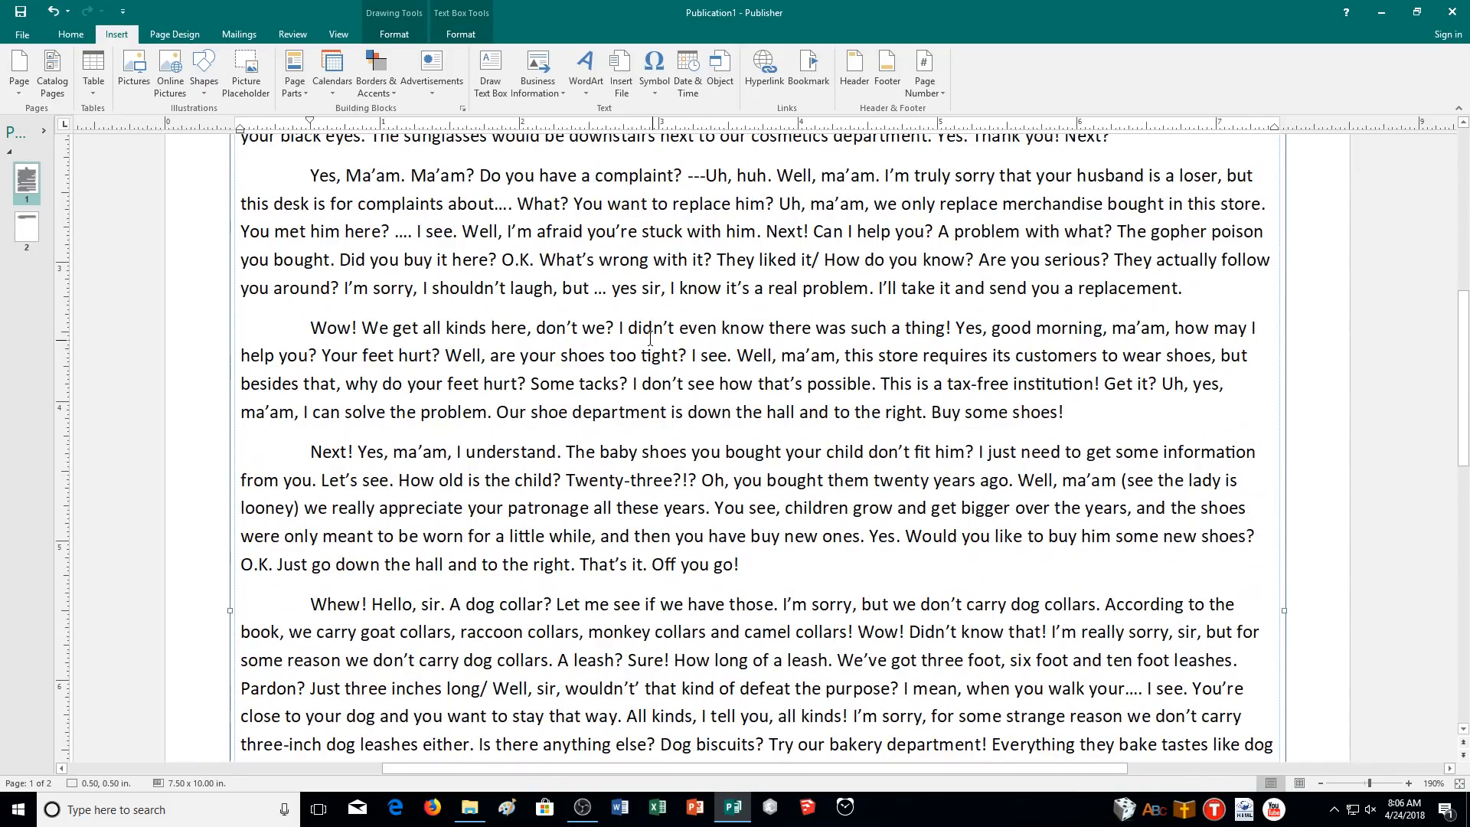
scroll(639, 363, up, 5)
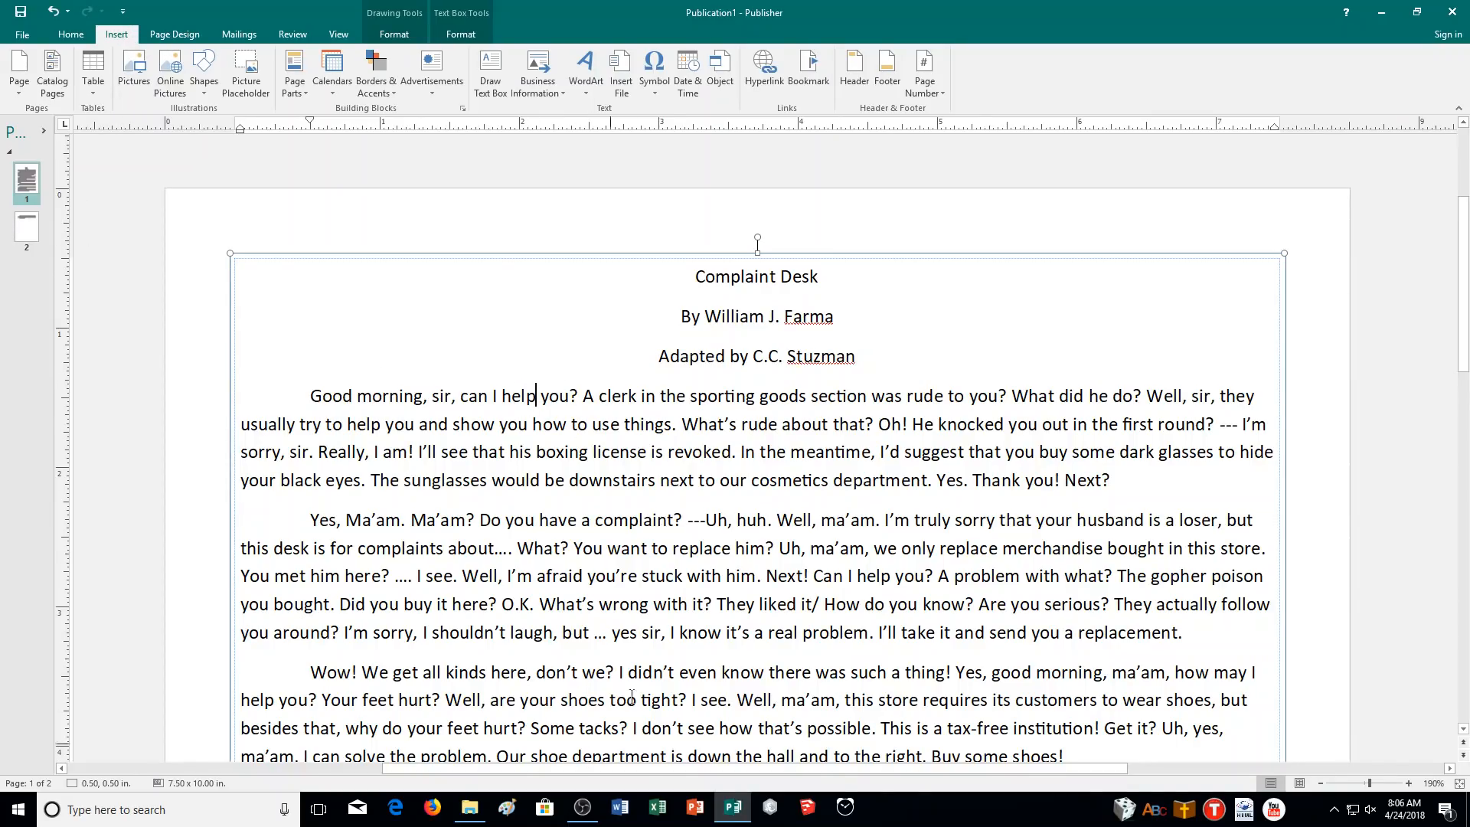
click(23, 228)
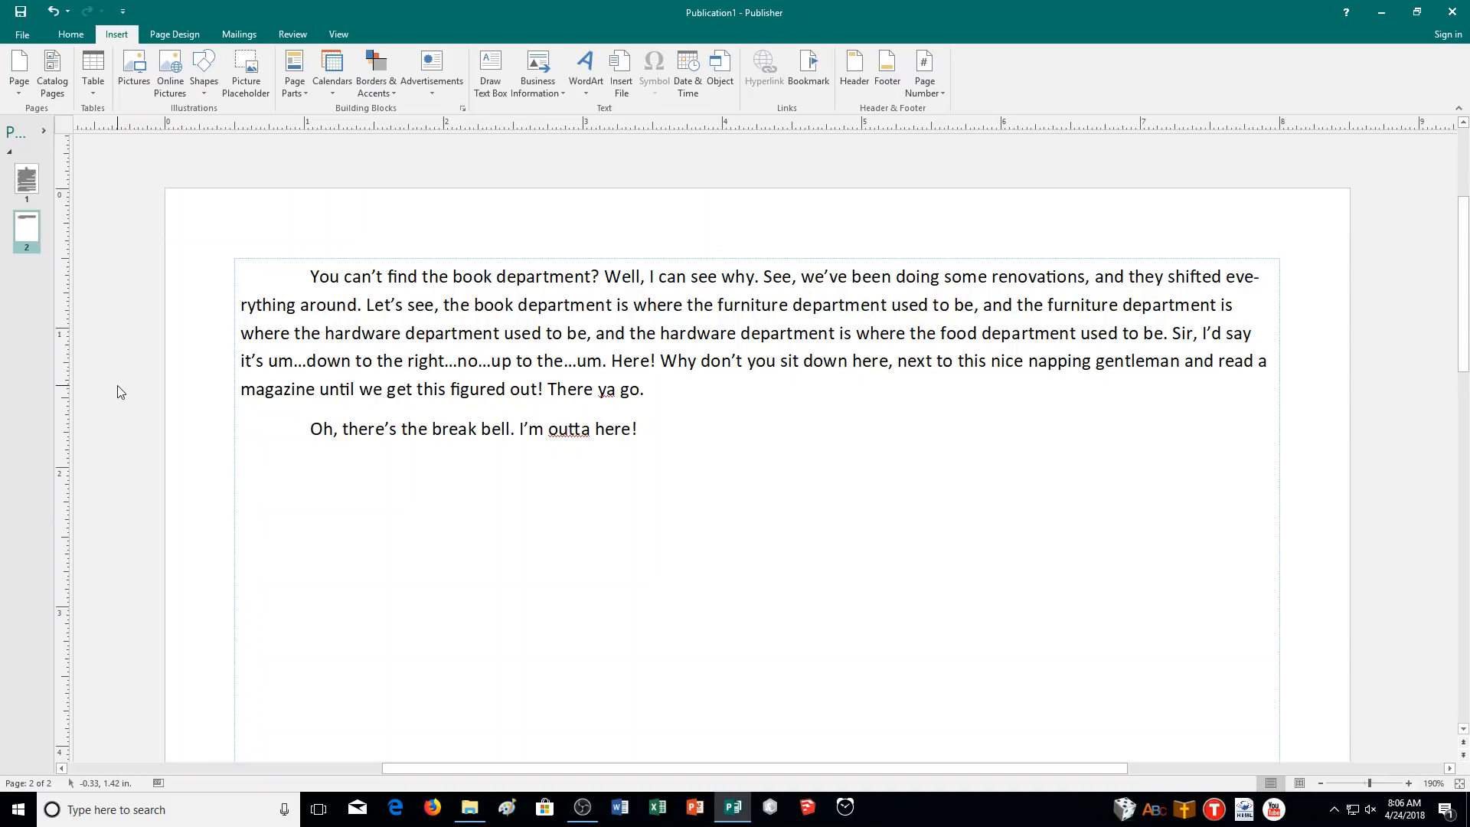
Open the publication PUB07 from the CA Demonstration folder.
click(21, 37)
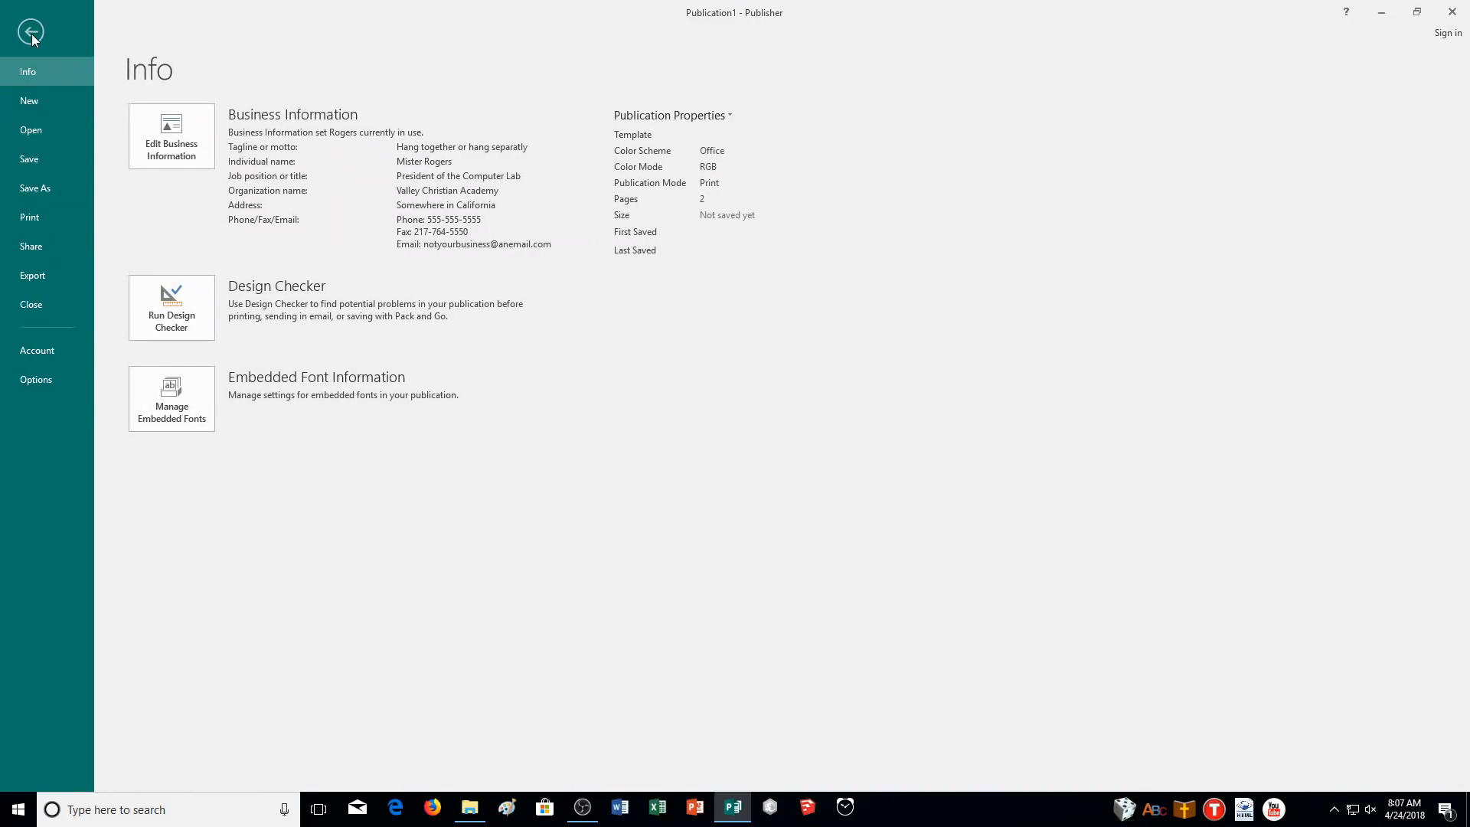
click(31, 34)
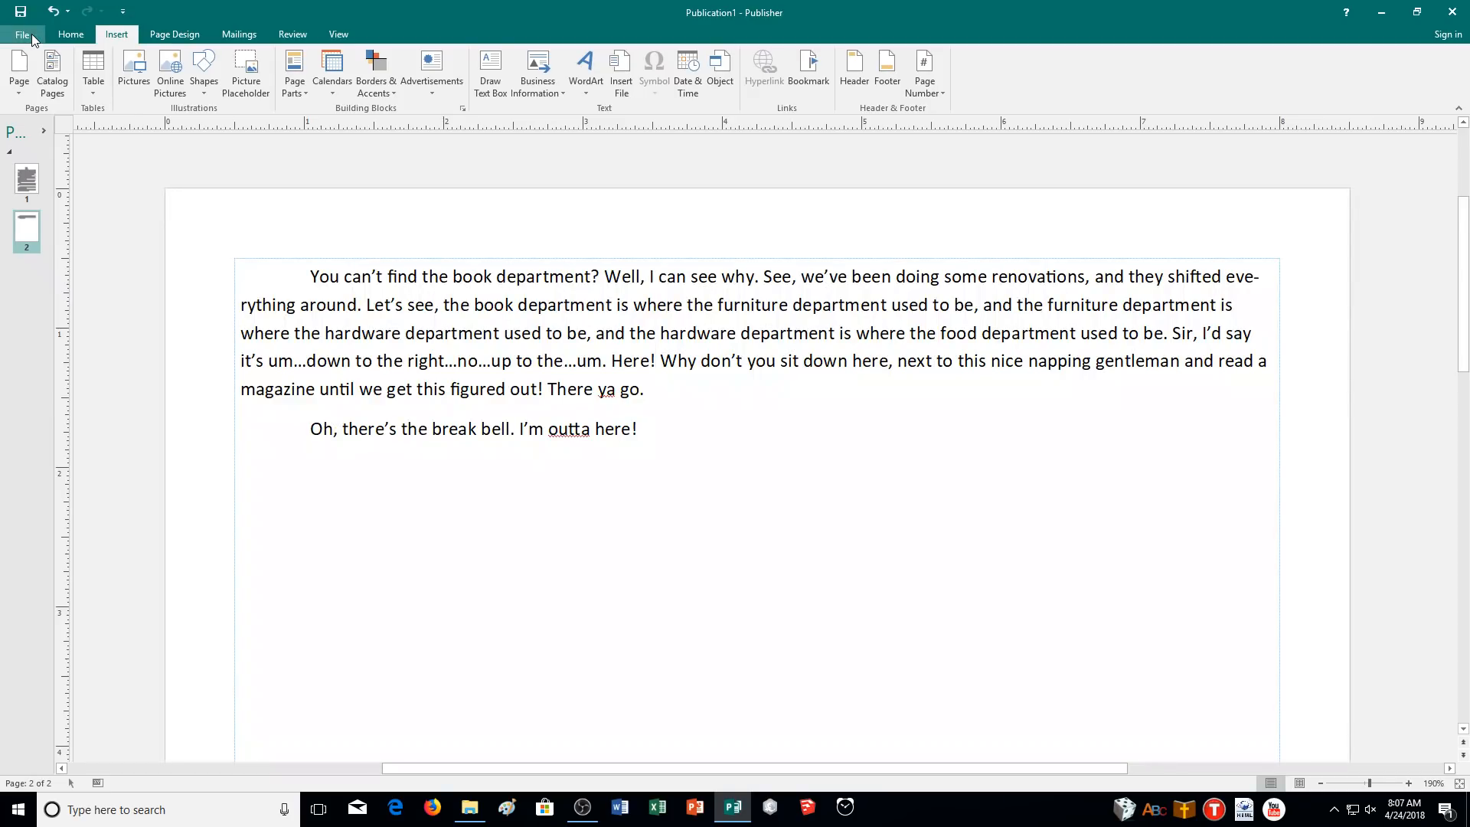
click(28, 35)
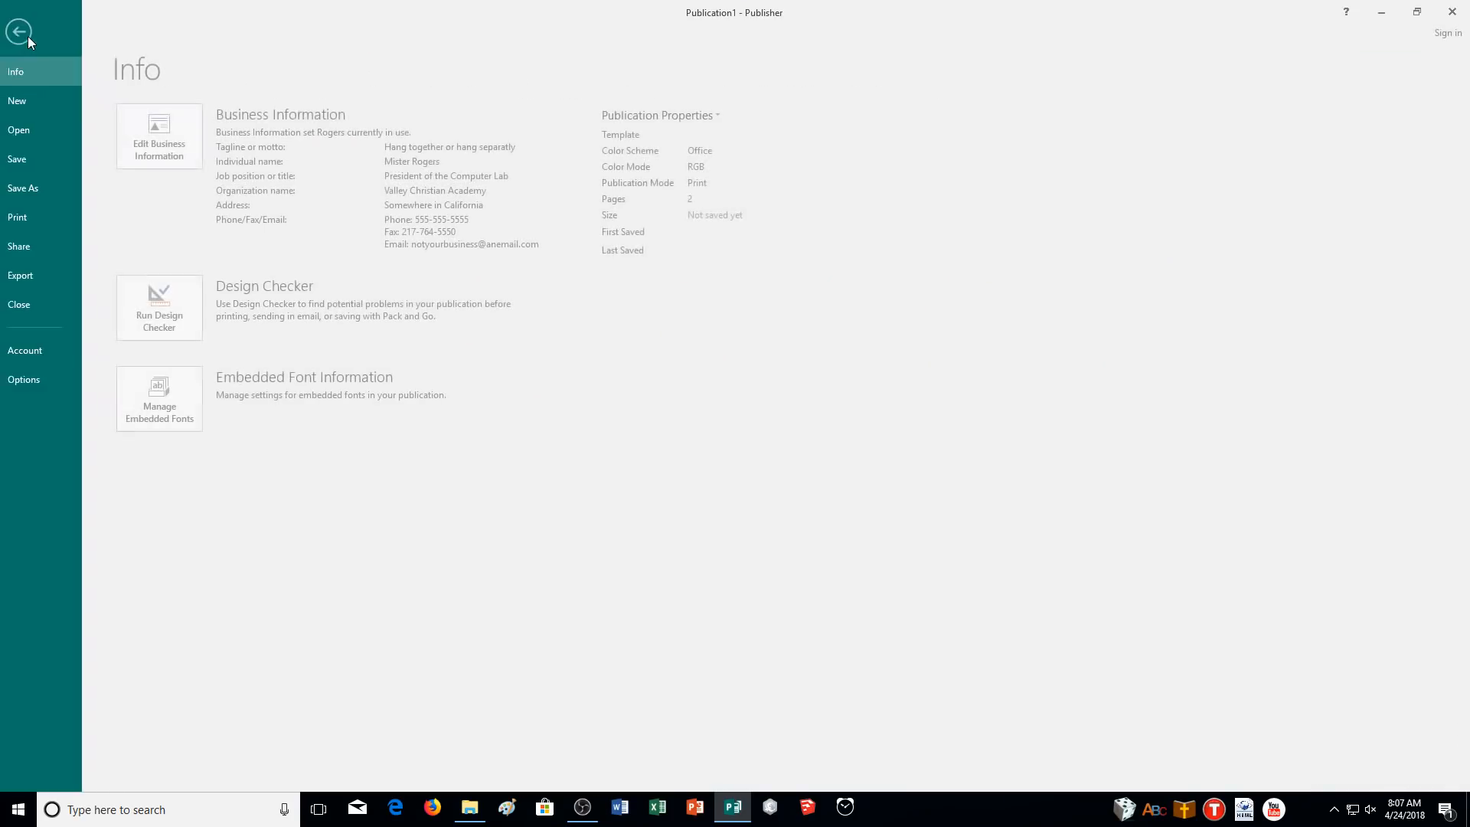
click(58, 135)
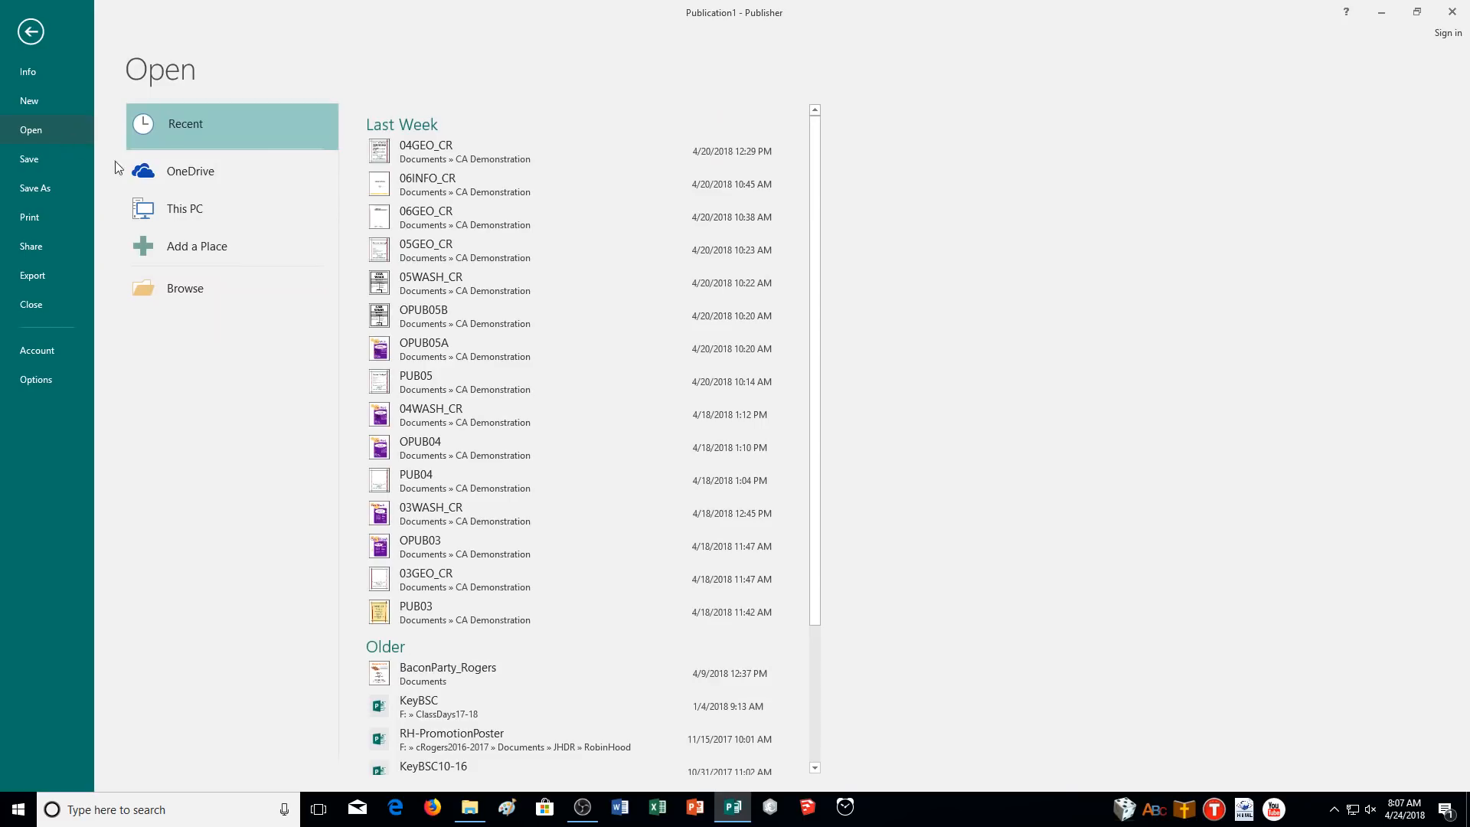
click(230, 293)
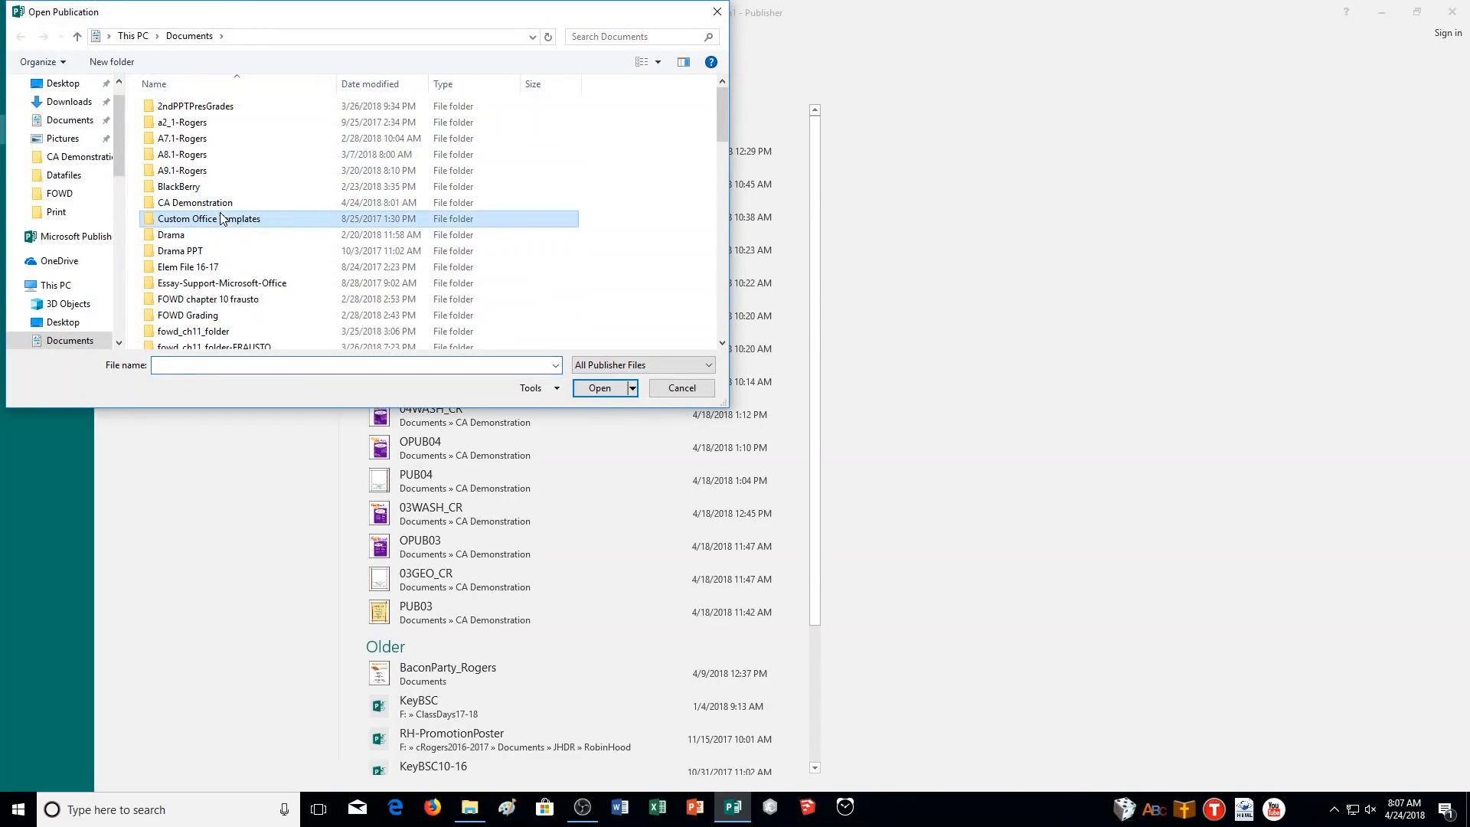
double_click(219, 204)
scroll(253, 319, down, 4)
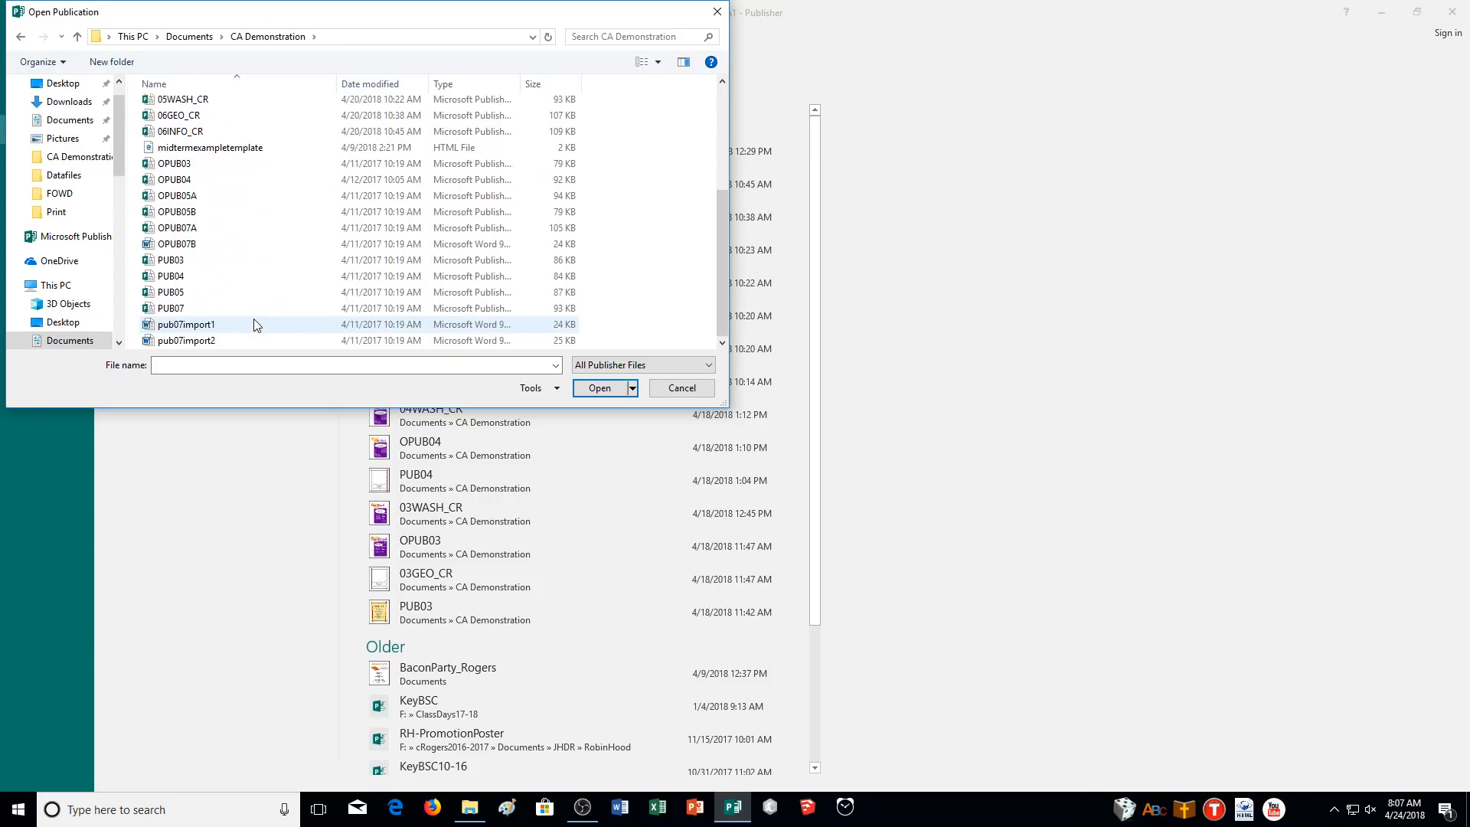
double_click(209, 309)
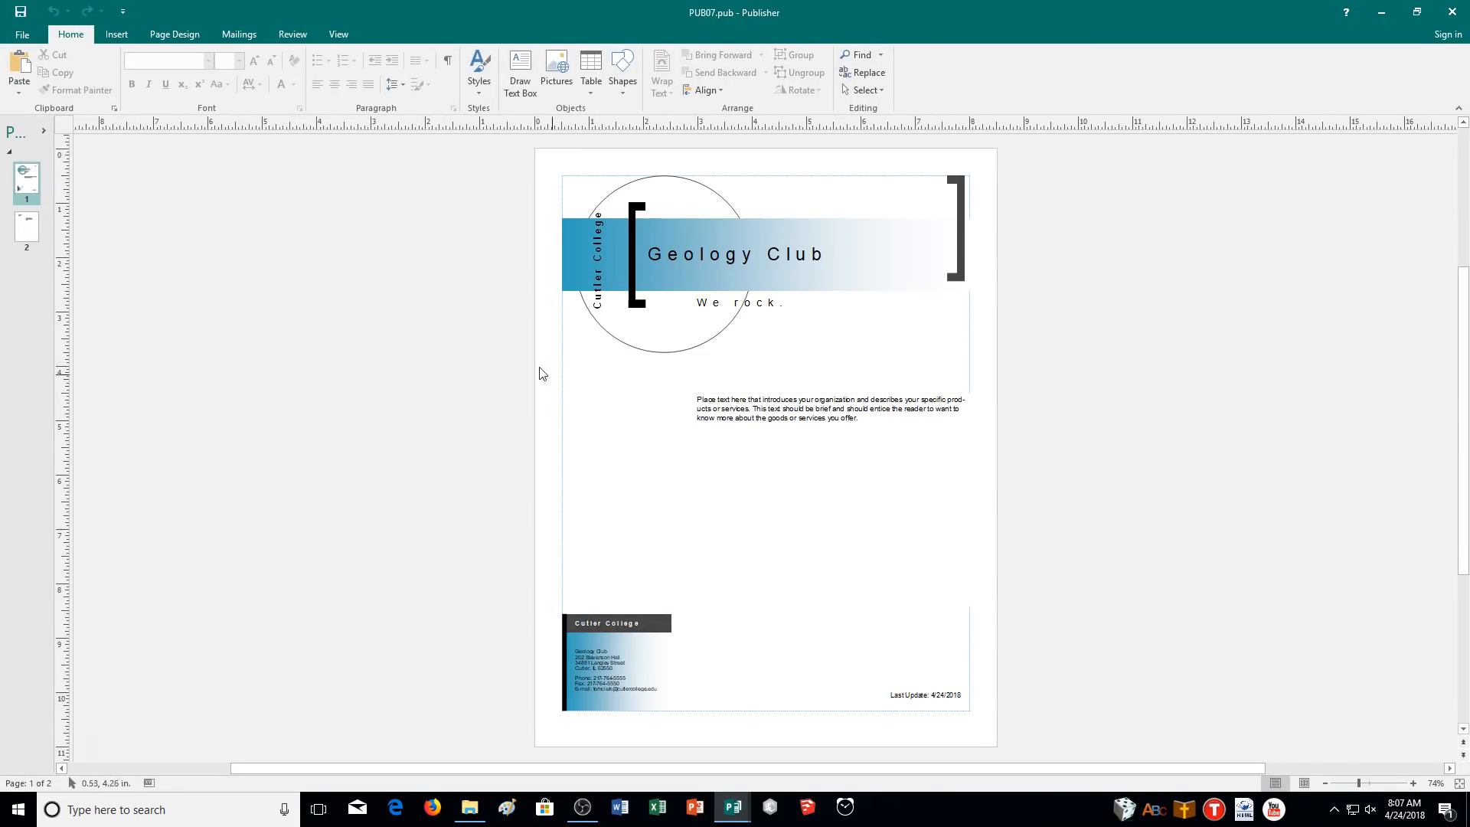
Save a copy of the publication as 07GEO_CR in the CA Demonstration folder.
click(23, 36)
click(64, 188)
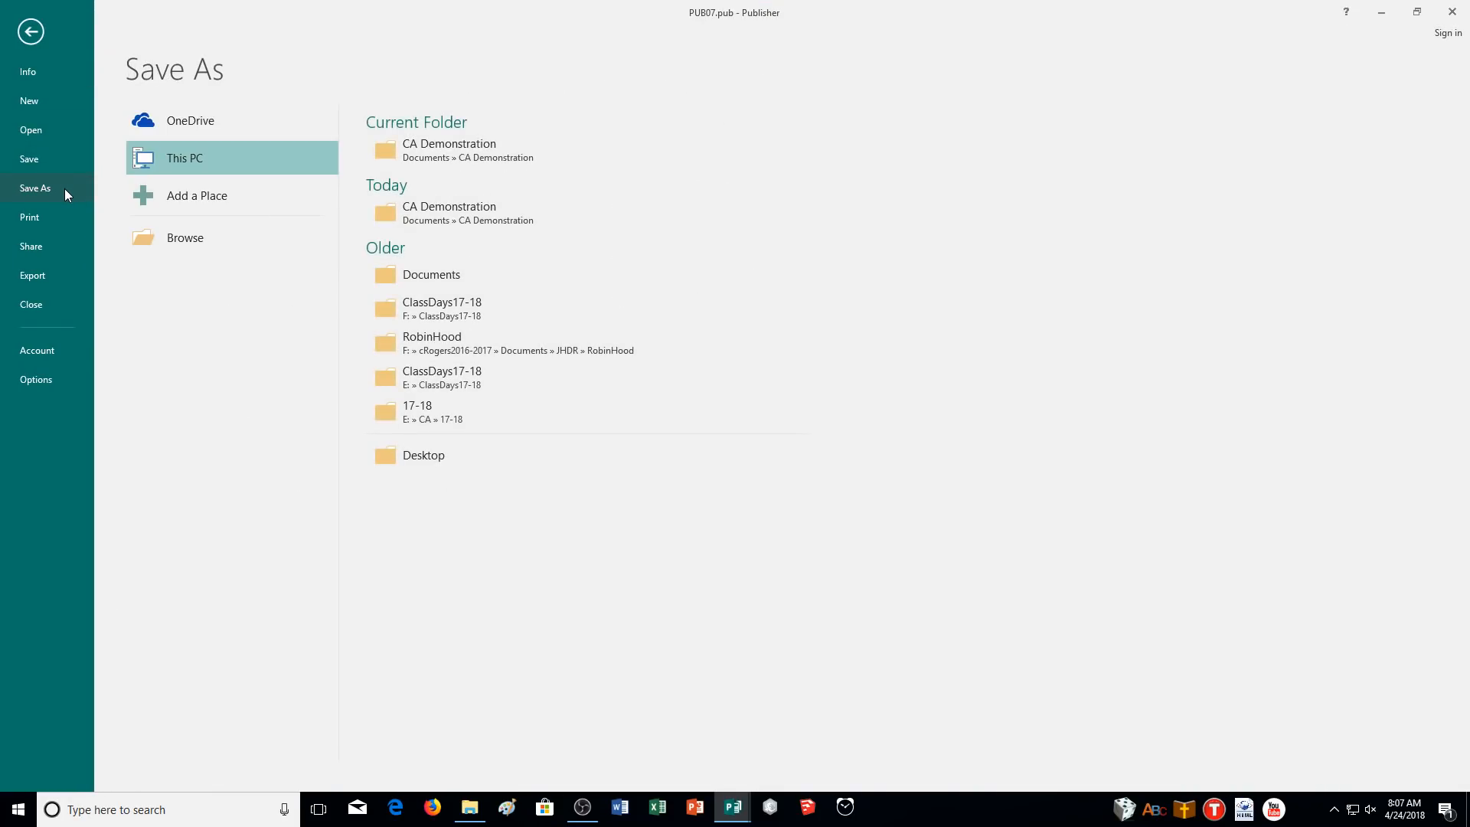
click(432, 146)
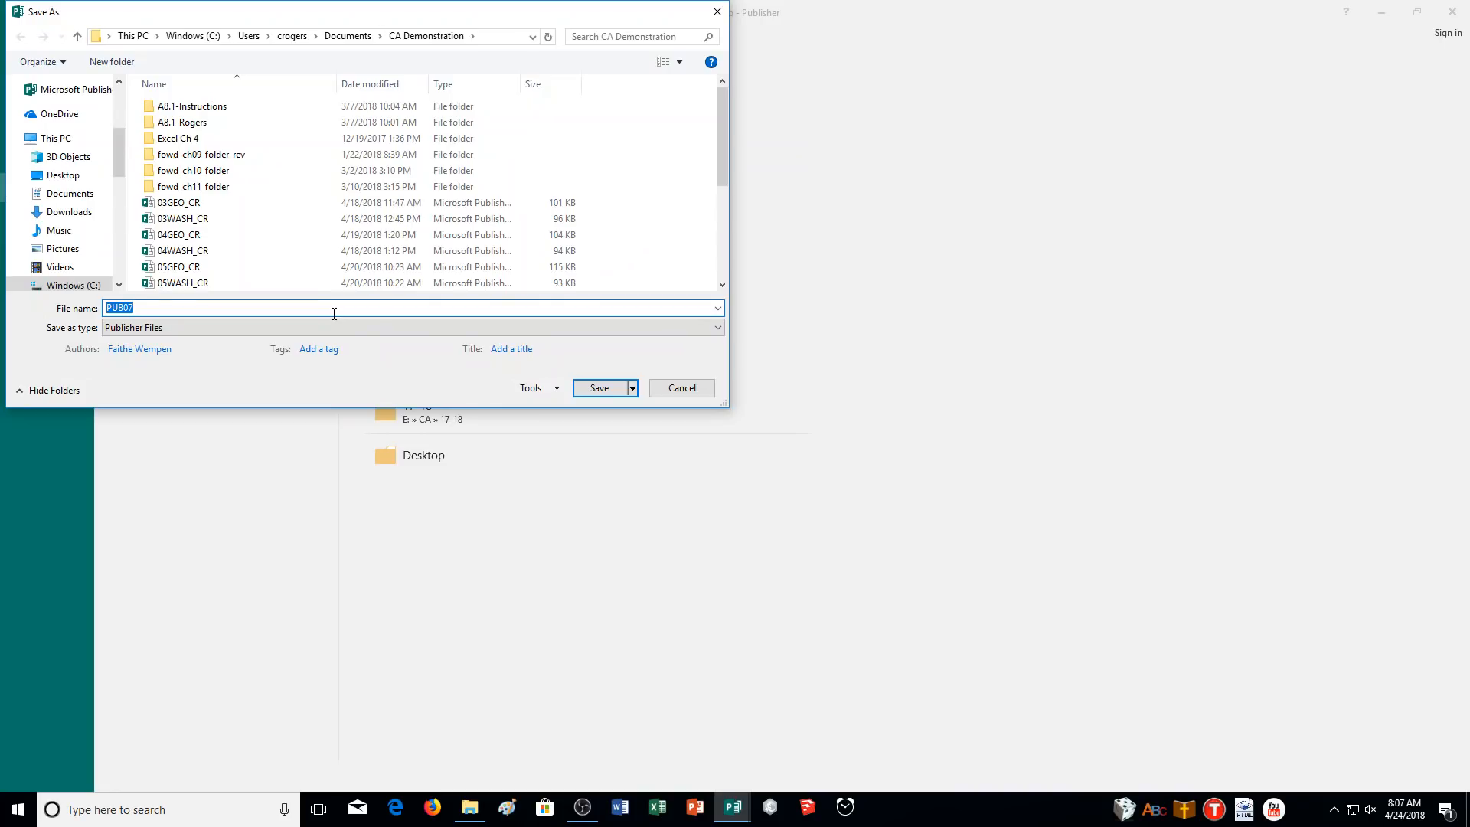
text(07GEO_CR)
click(587, 393)
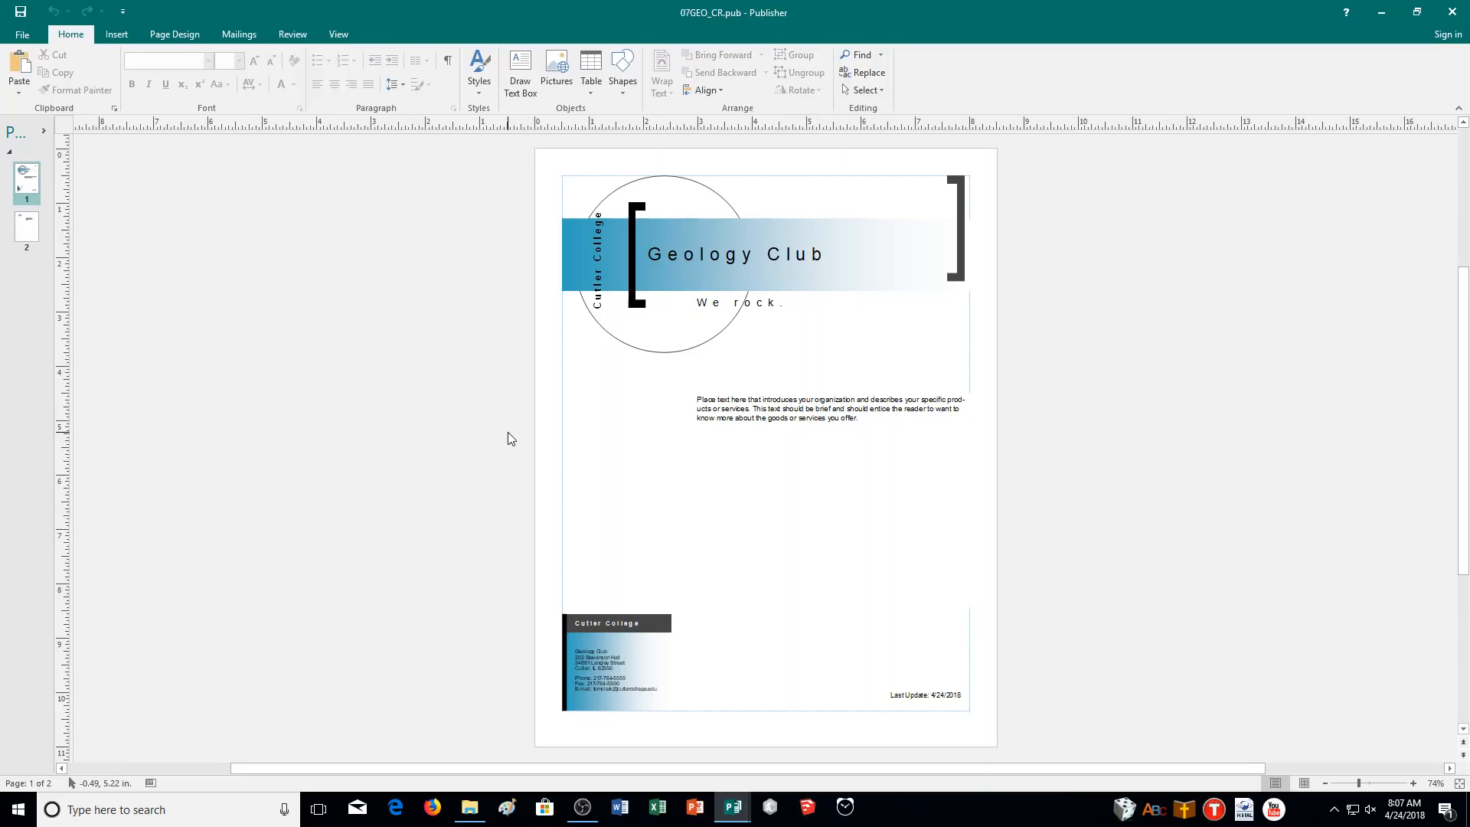
Select the introductory placeholder paragraph in the text box below the Geology Club heading on page 1.
click(811, 457)
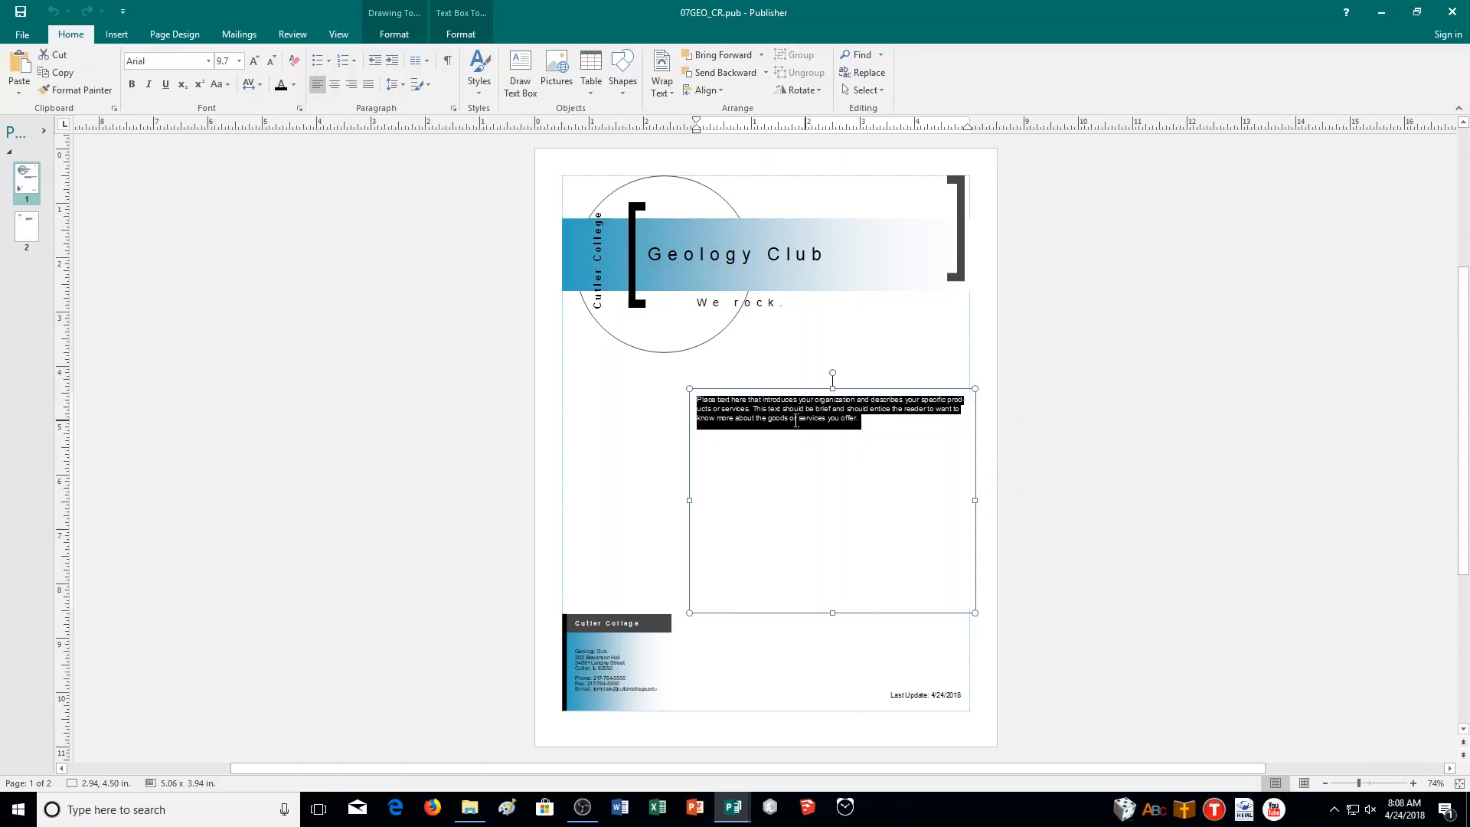
right_click(802, 446)
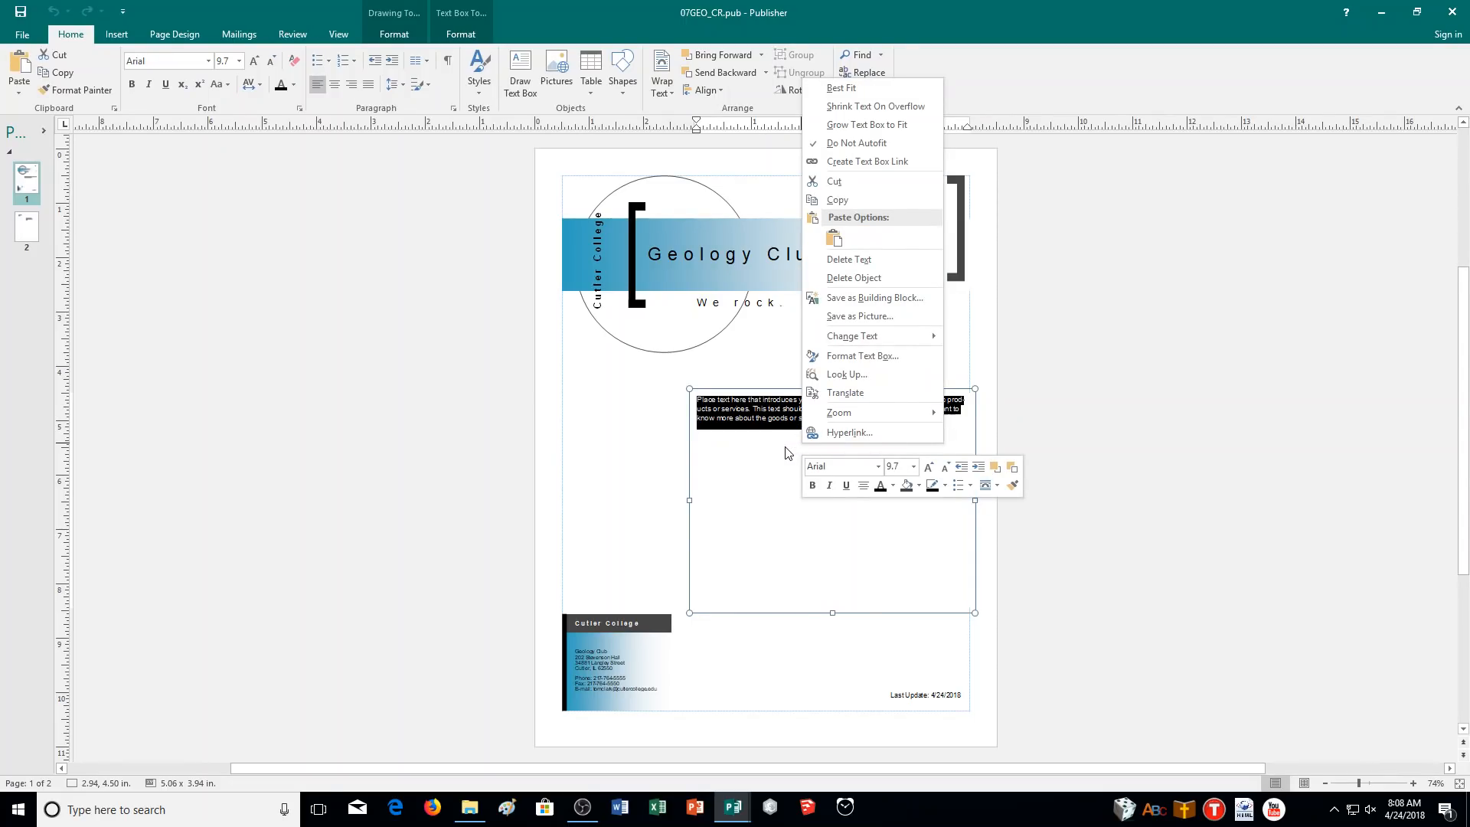
key(Escape)
click(1413, 783)
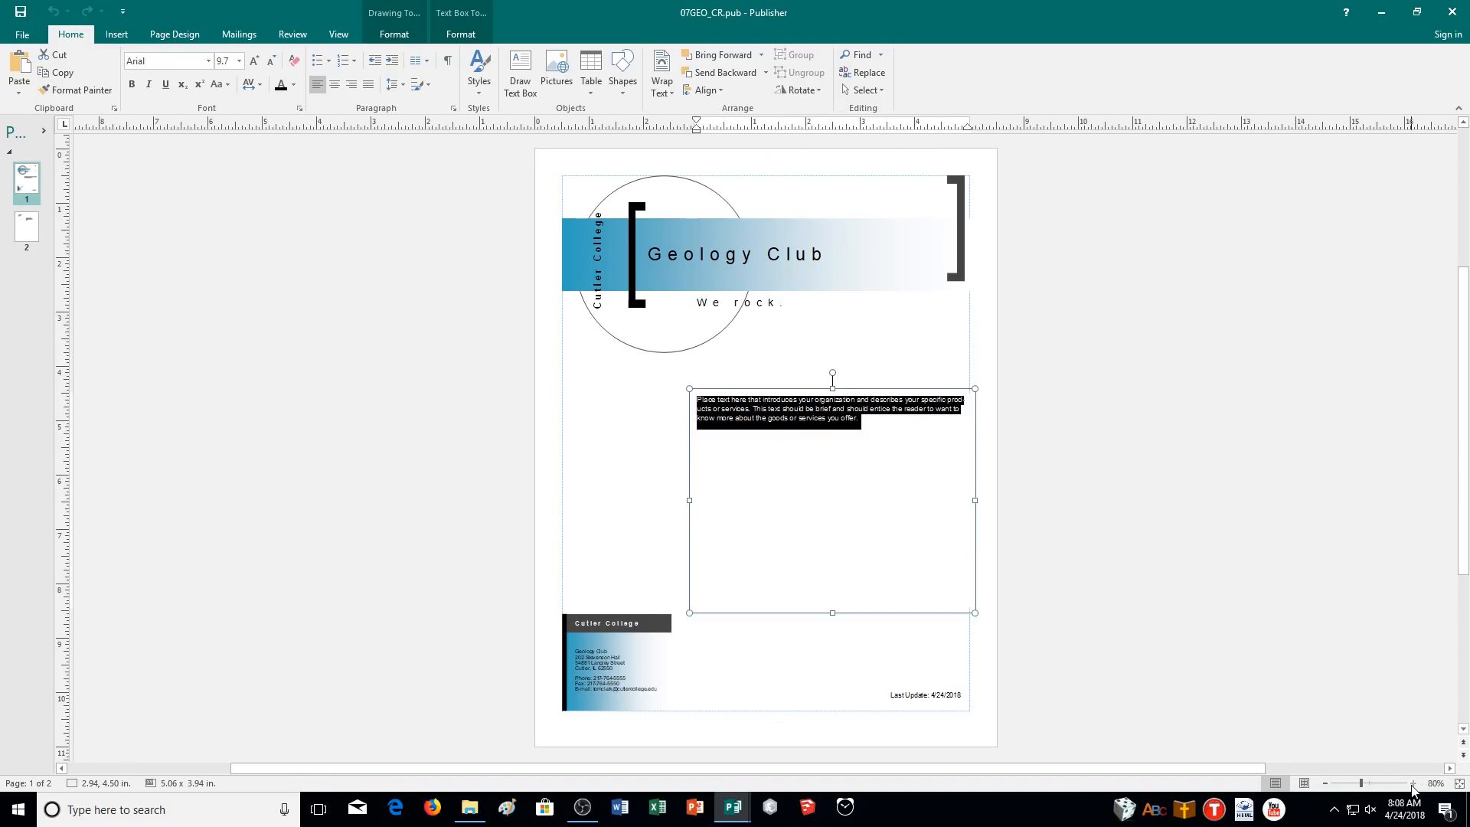
scroll(910, 549, up, 5)
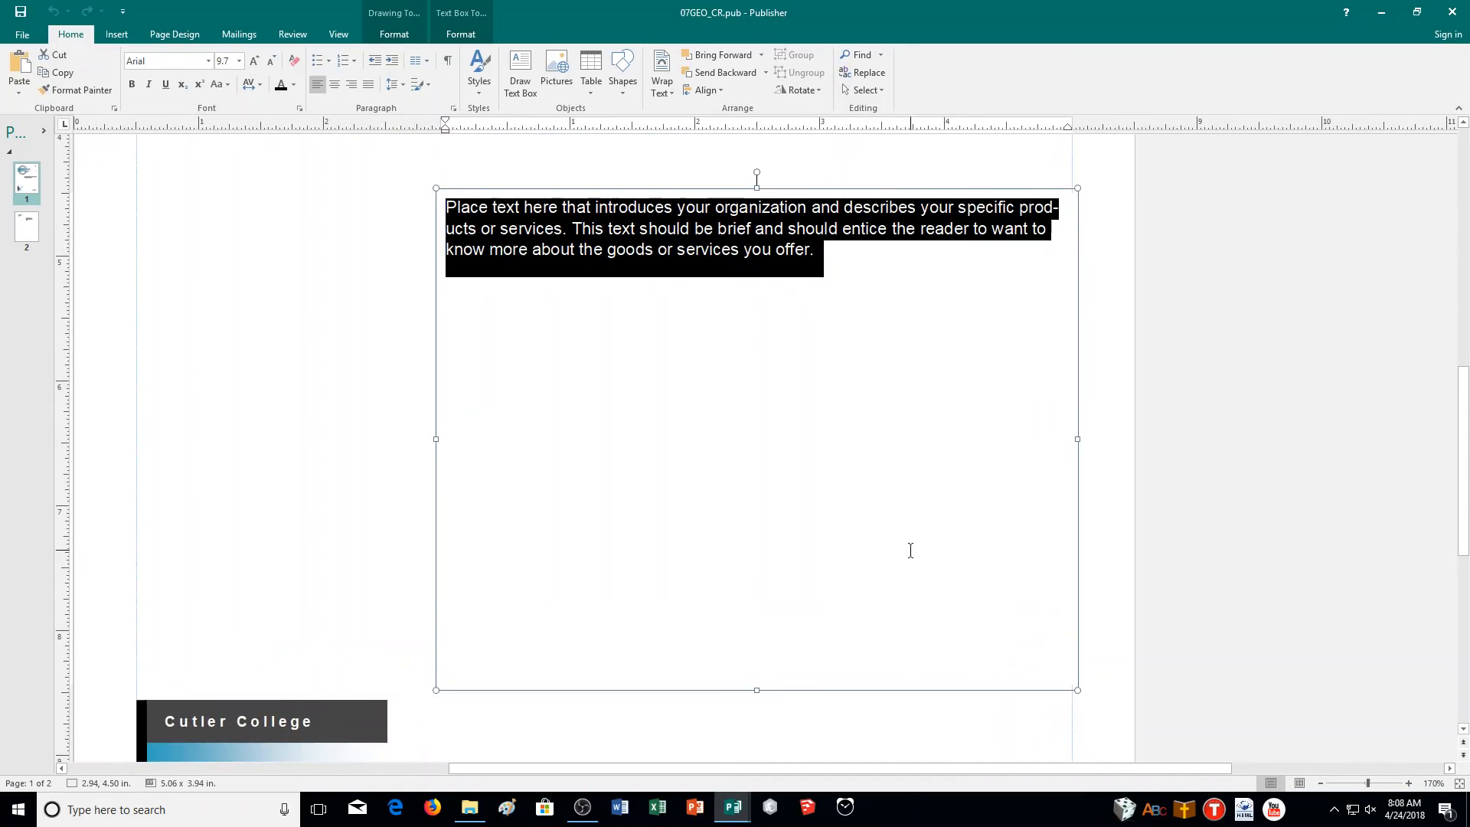
right_click(910, 549)
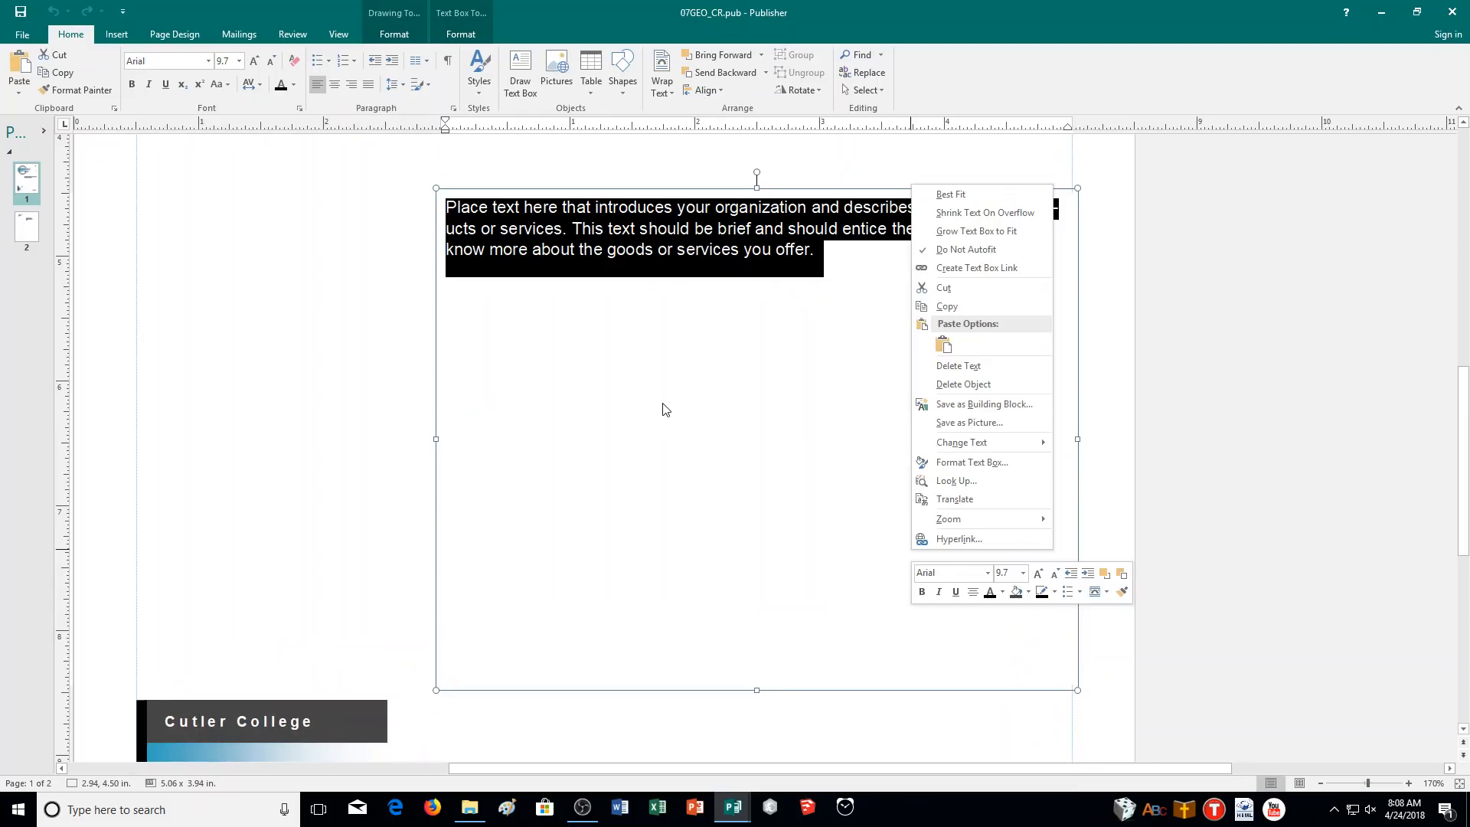
key(Escape)
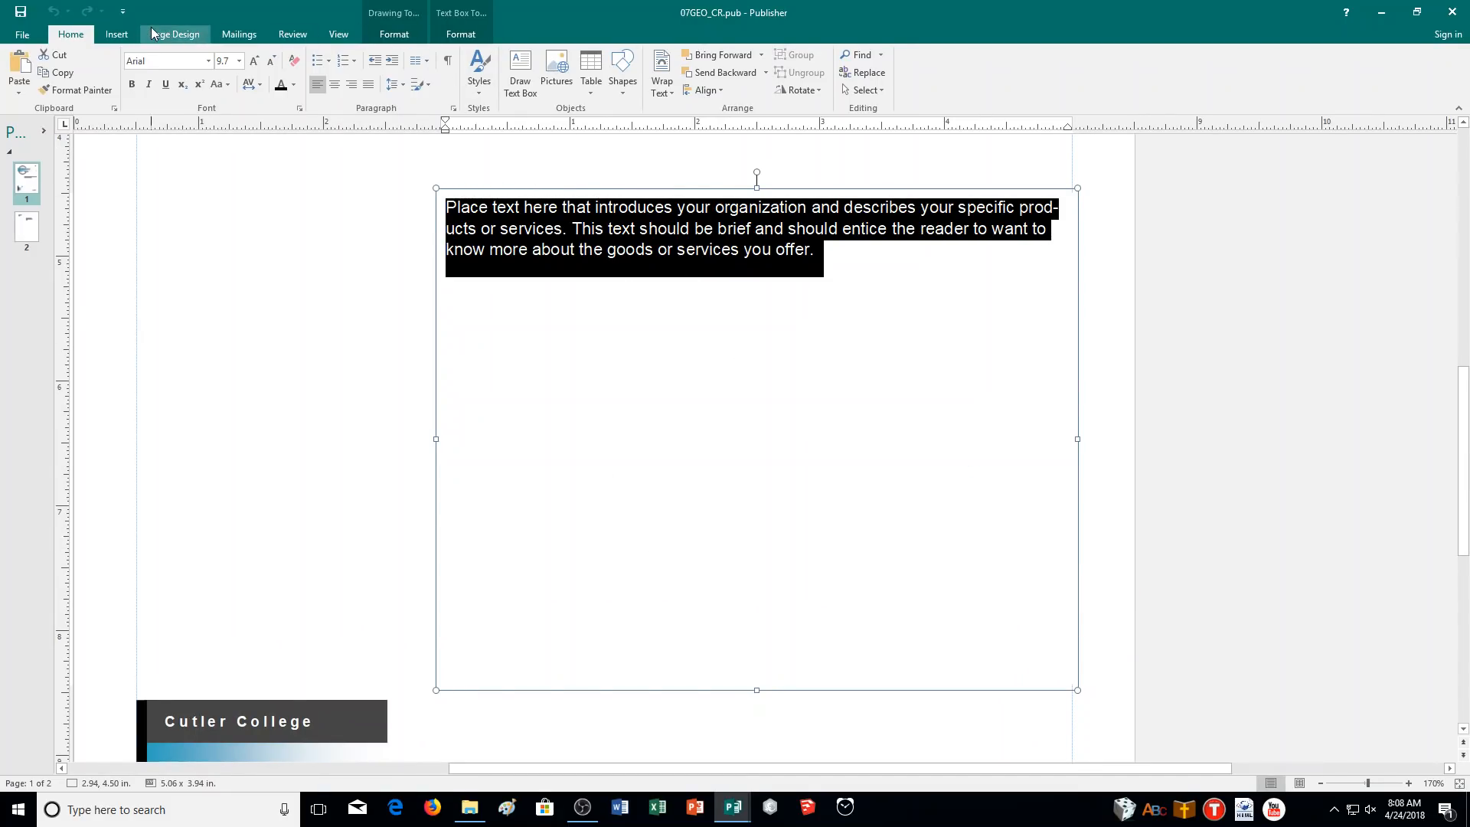
Start inserting a text file over the placeholder and select pub07import1 in the CA Demonstration folder.
click(116, 34)
click(621, 76)
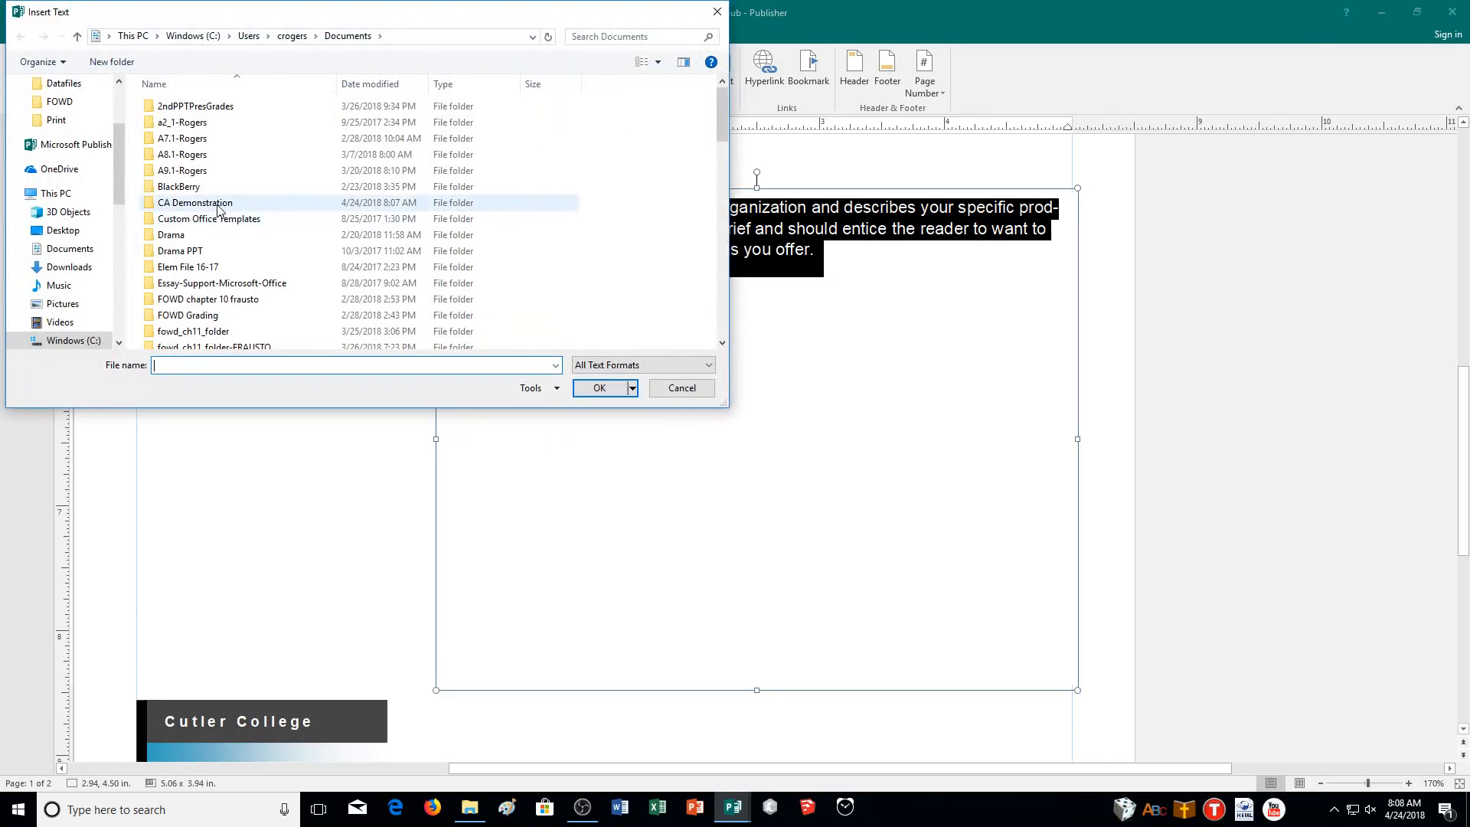
click(175, 204)
double_click(175, 204)
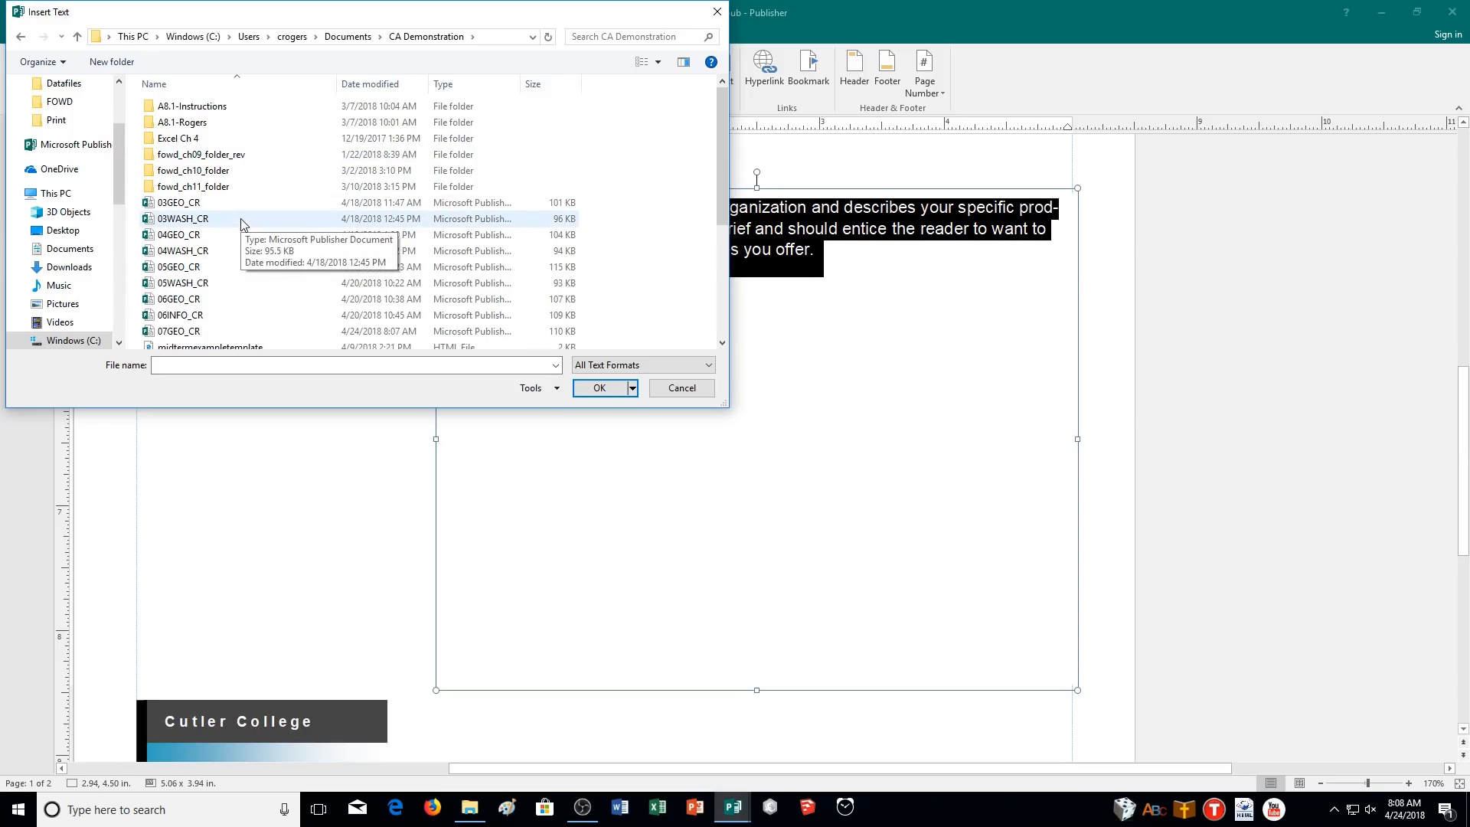
scroll(241, 230, down, 2)
scroll(241, 236, down, 2)
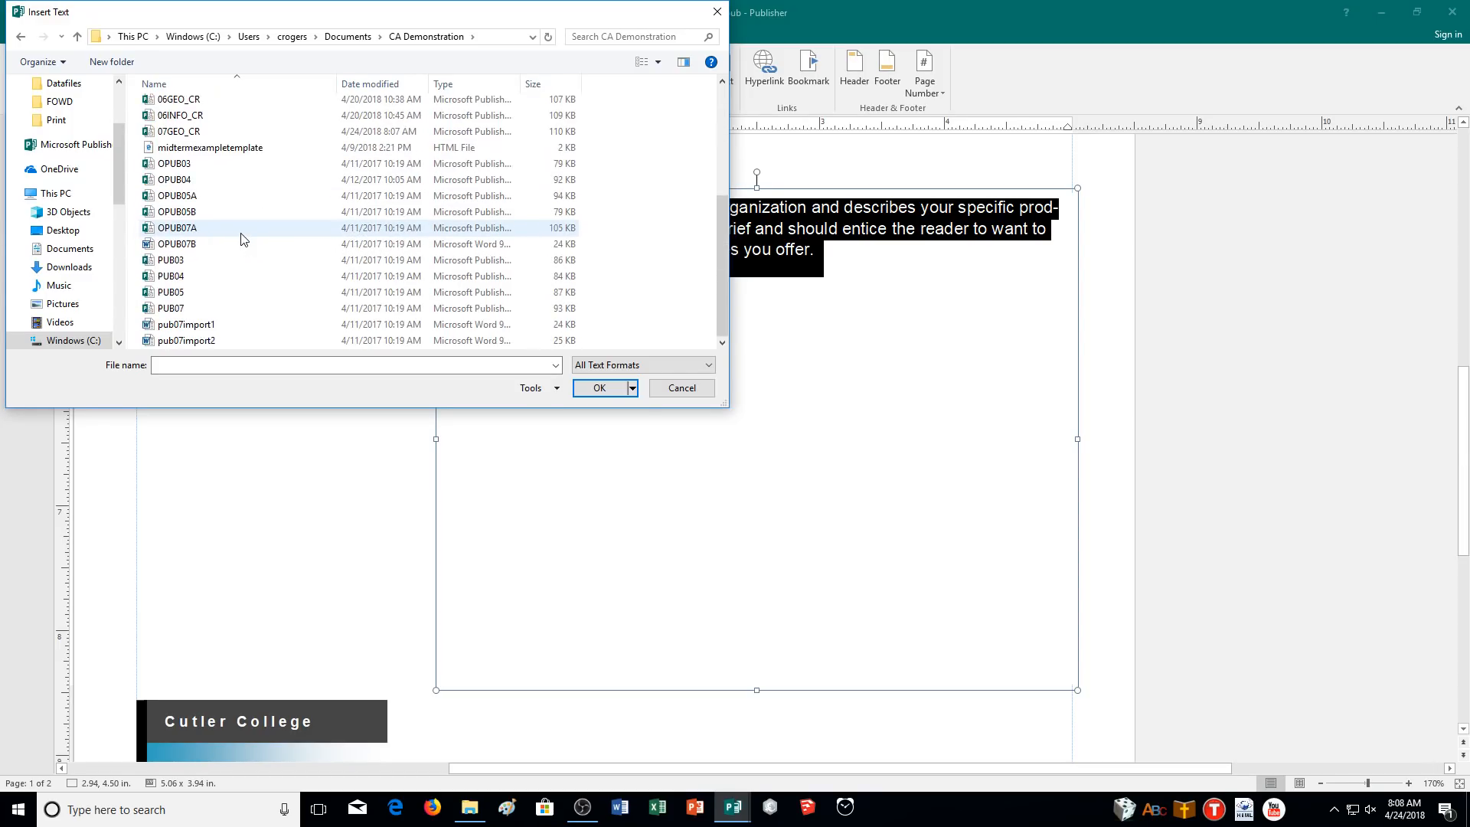
click(213, 327)
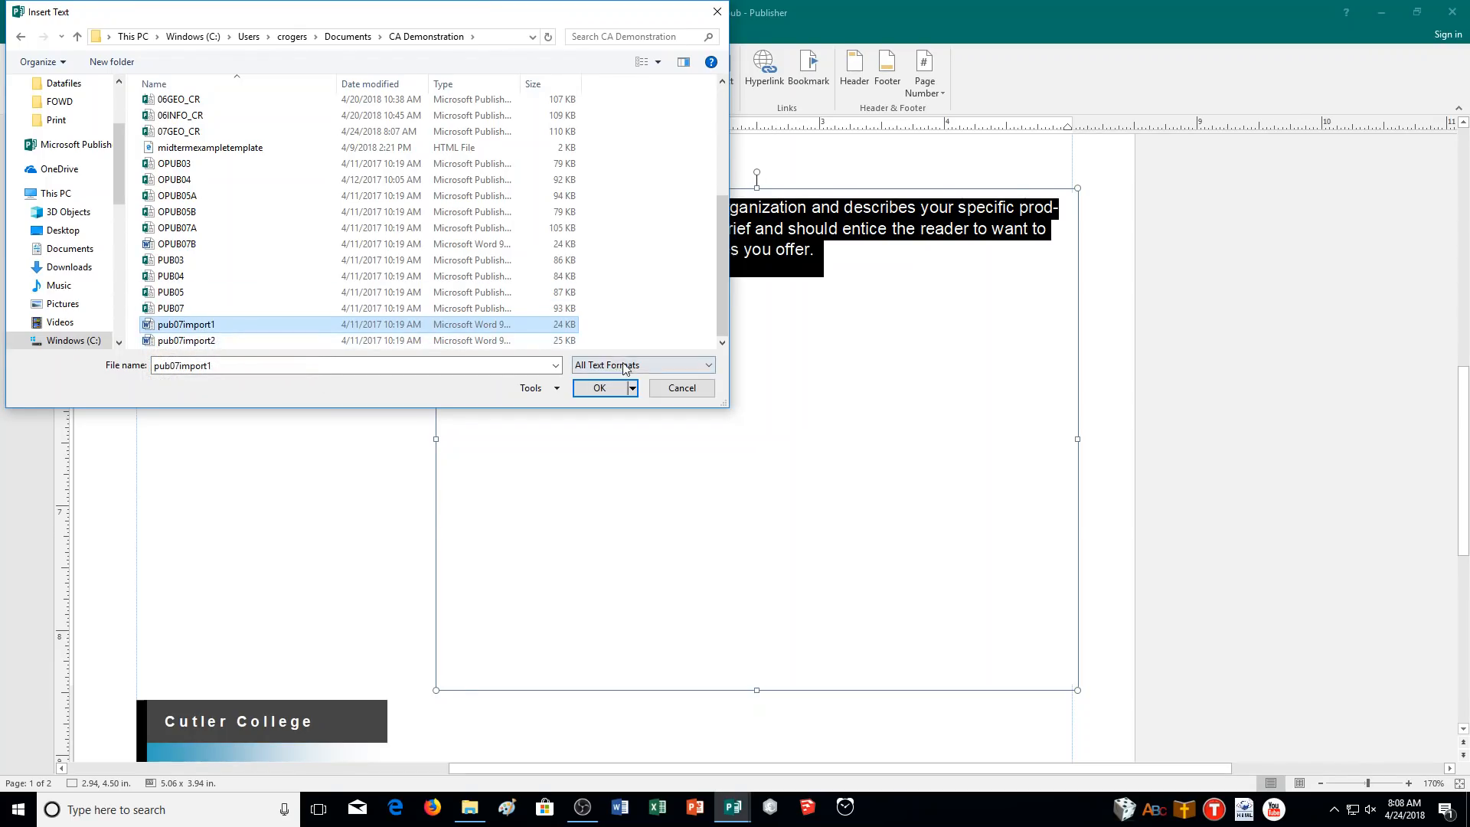
Try the All Publisher Files filter for the text file list, and restore it to All Text Formats.
click(590, 367)
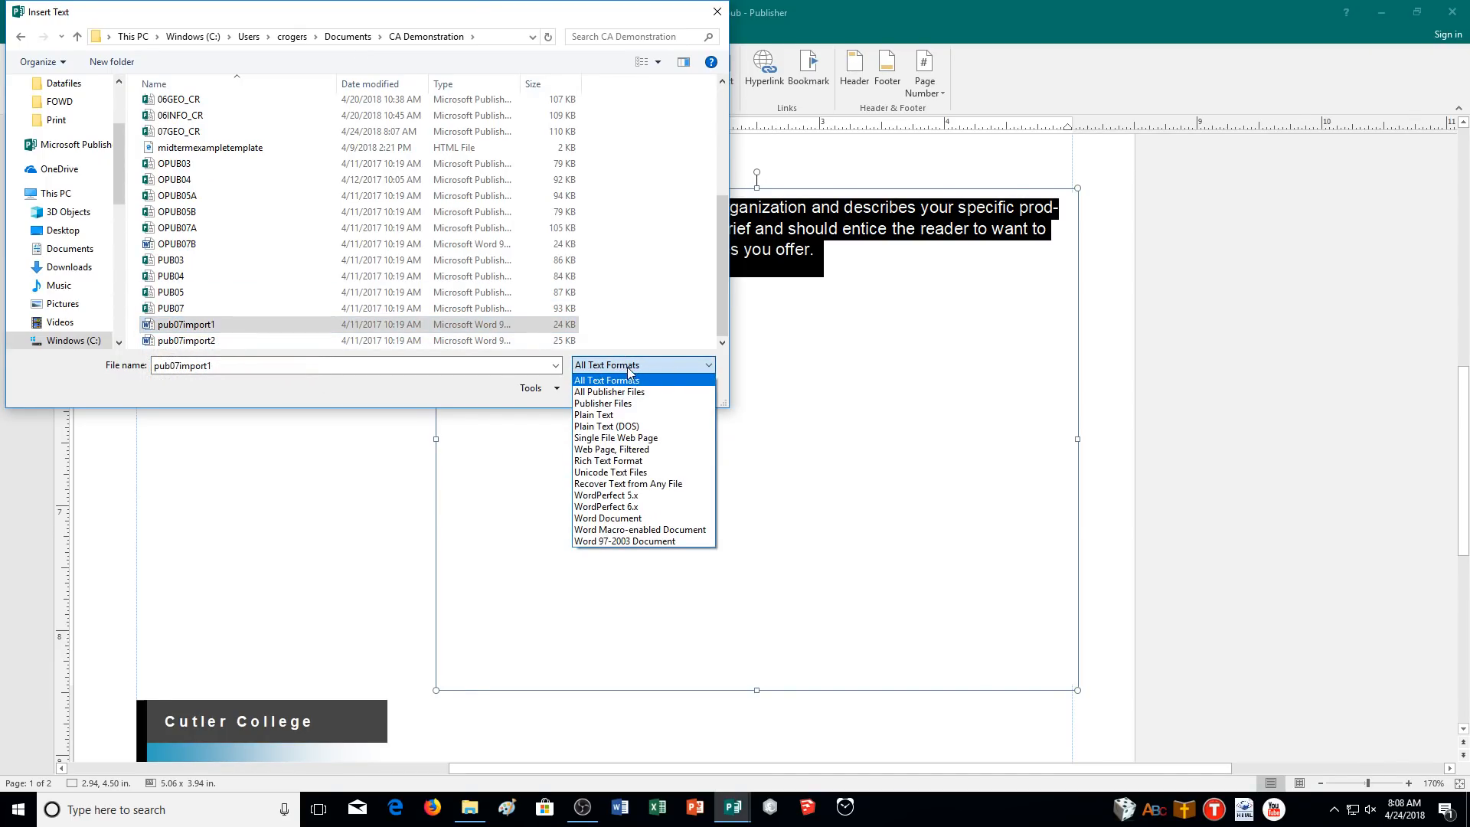
click(604, 393)
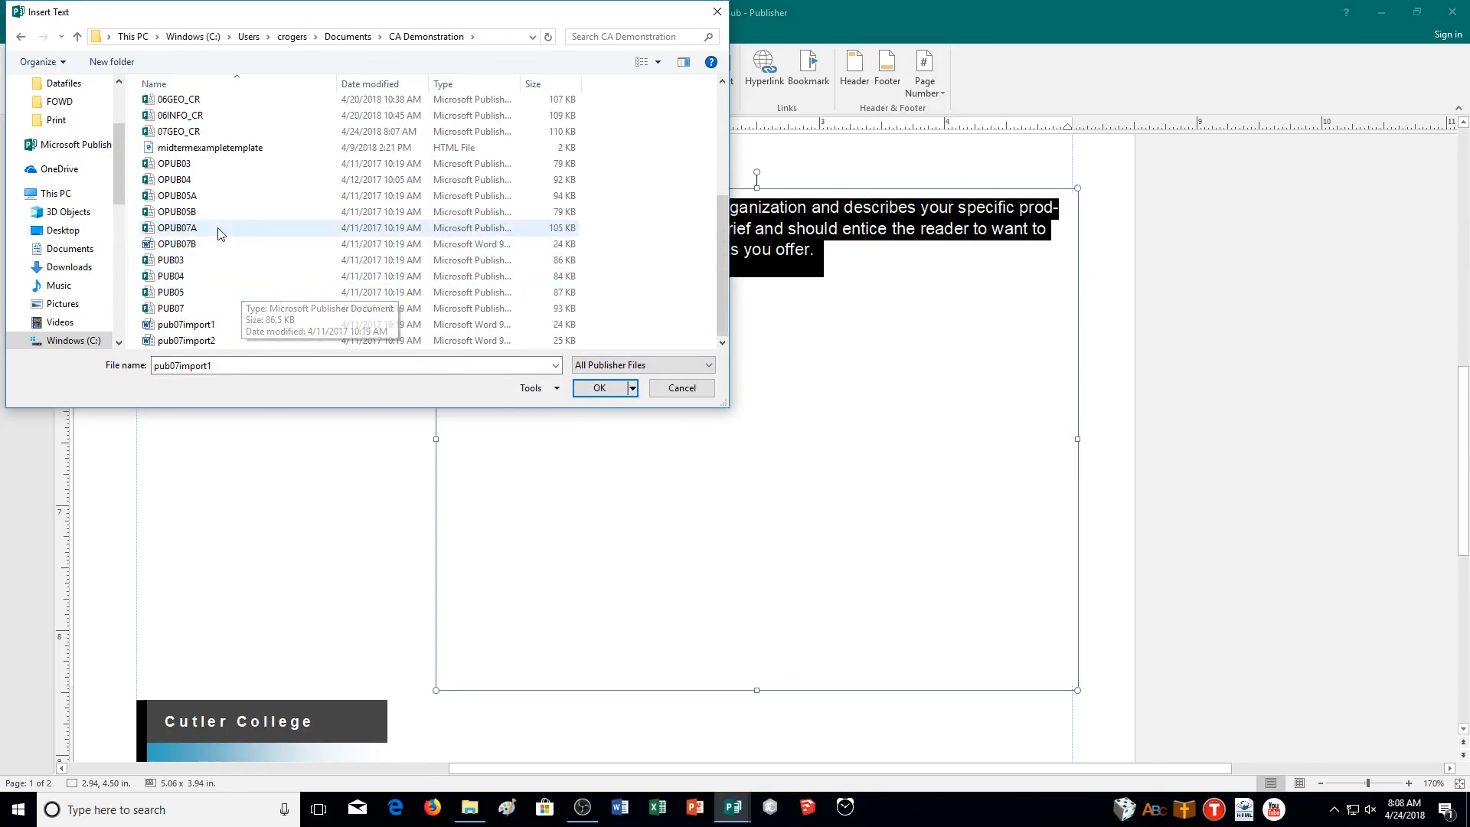
click(615, 365)
click(616, 380)
scroll(240, 291, down, 4)
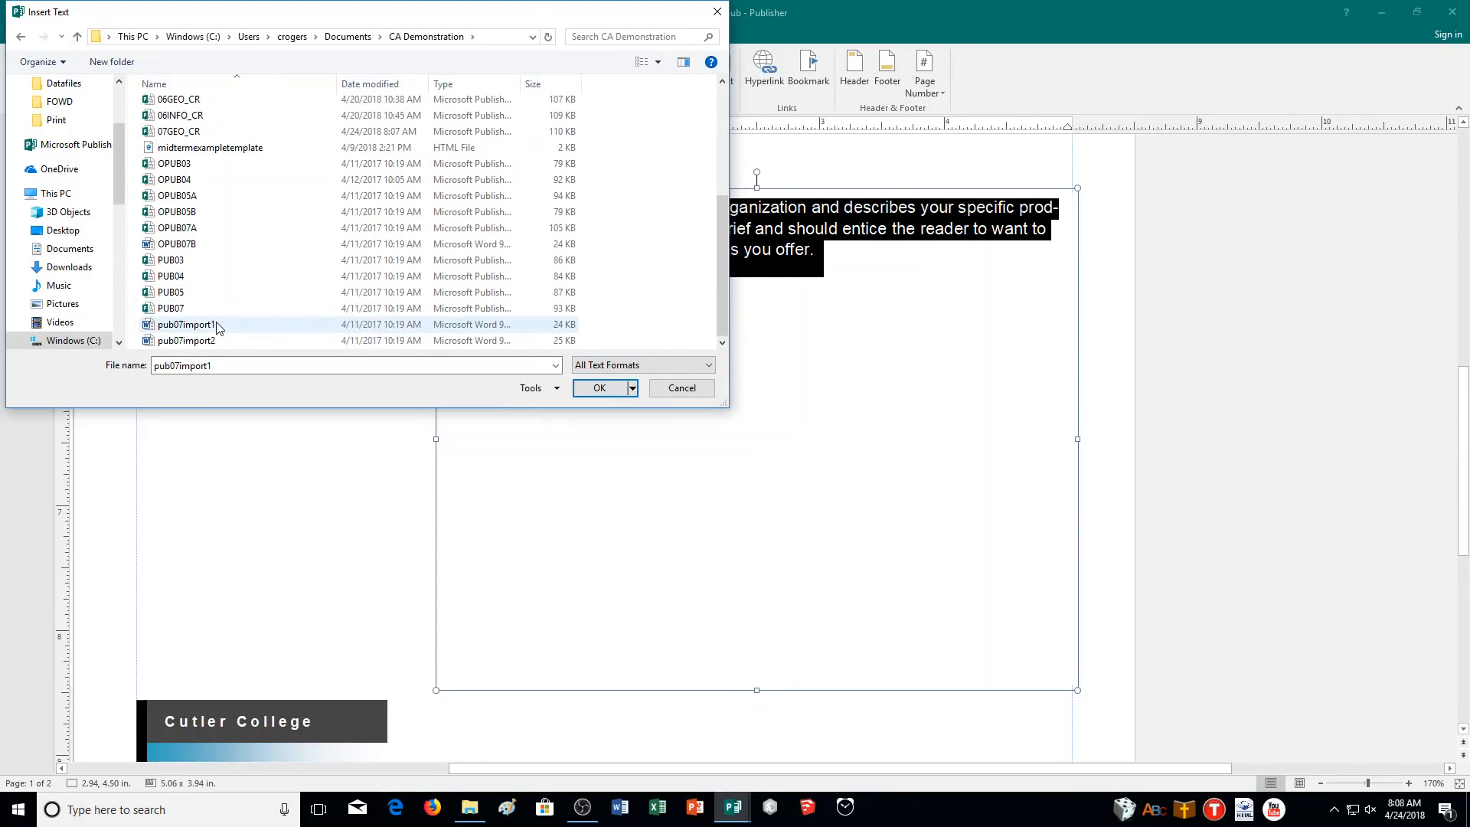
Replace the selected placeholder paragraph with the text imported from the Word file pub07import1.
click(217, 325)
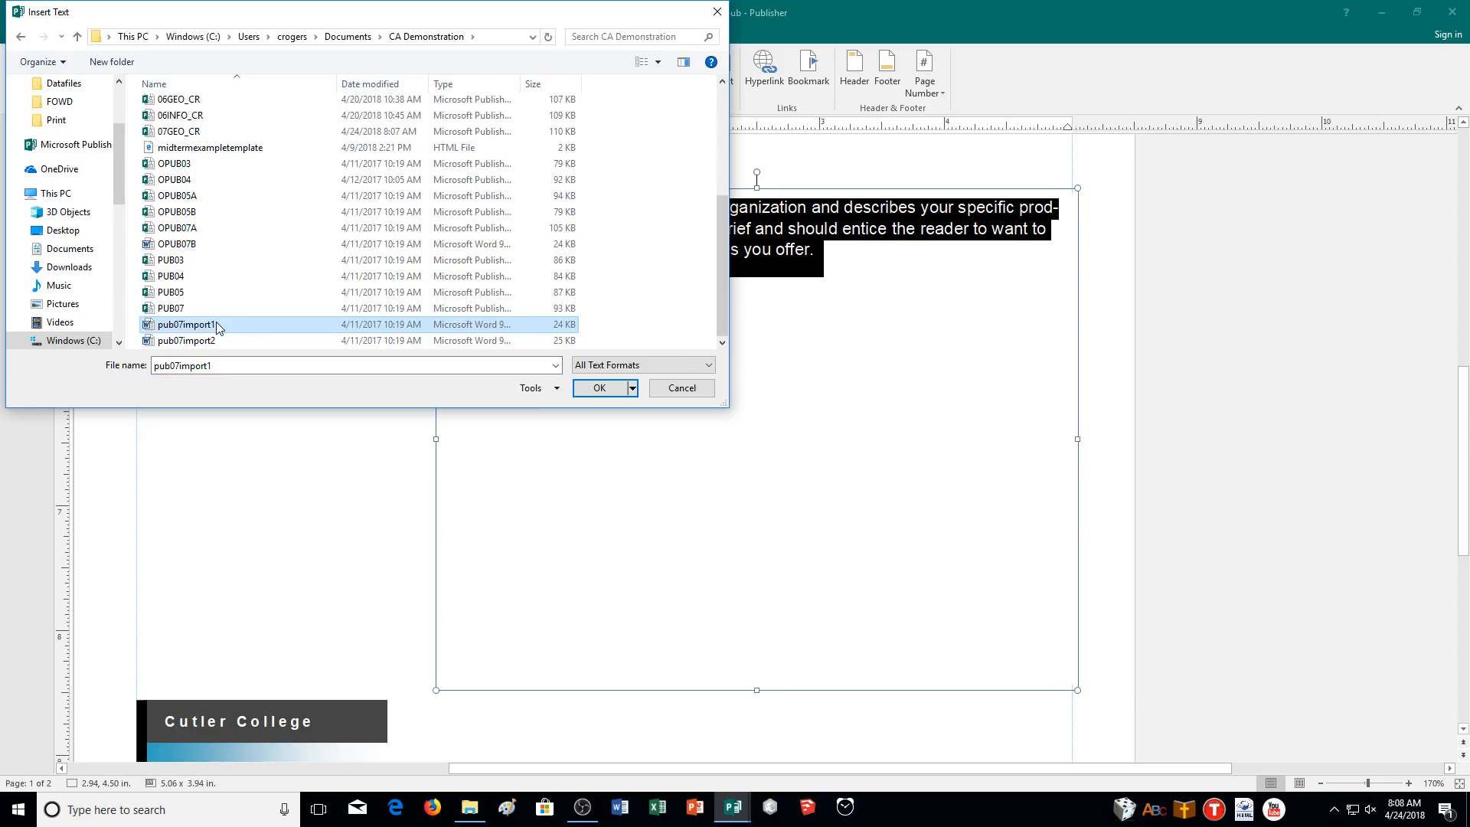
click(592, 389)
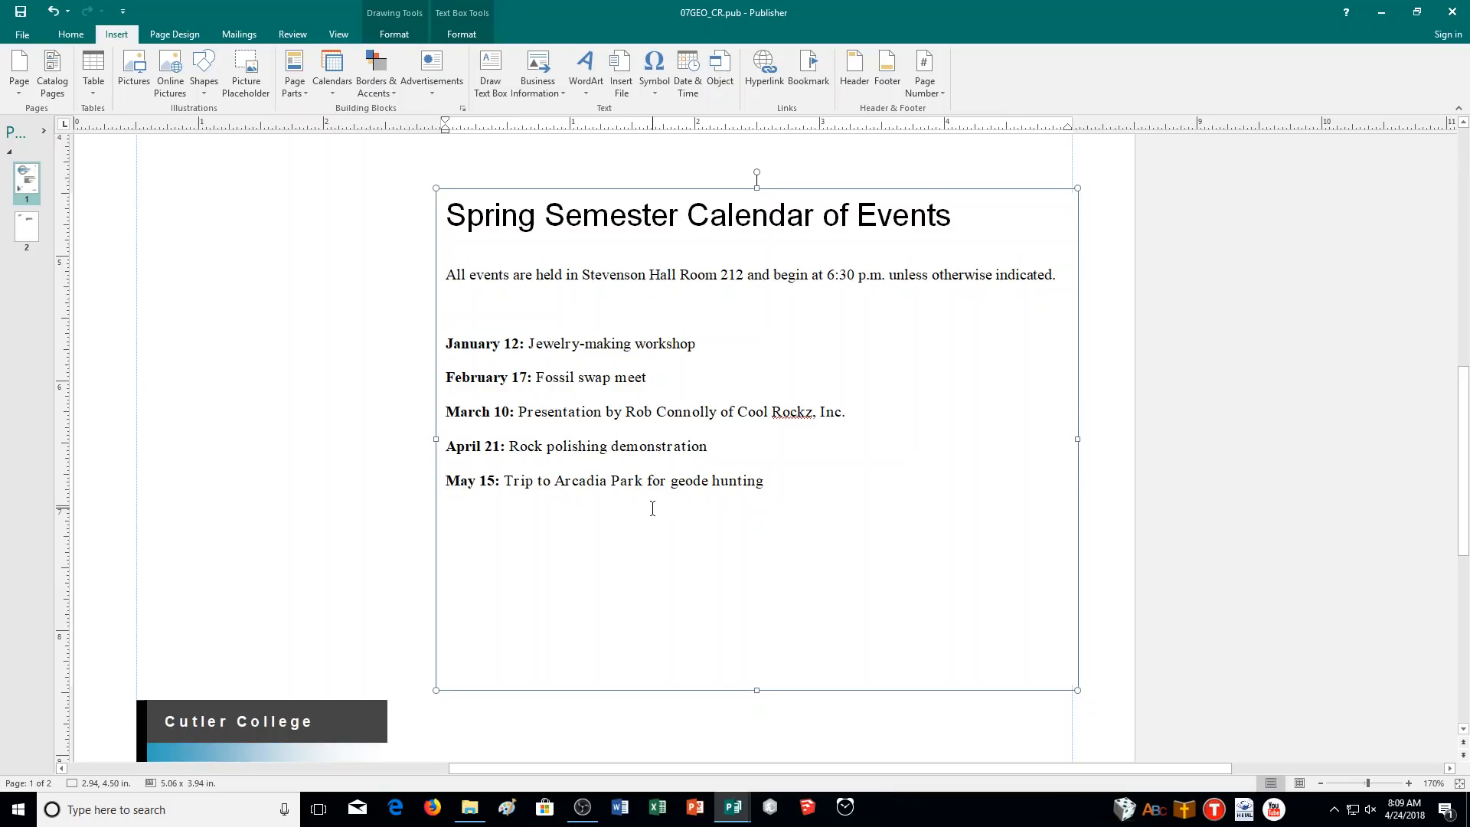
Change the date of the rock polishing demonstration in the imported calendar to April 23.
click(497, 447)
click(1408, 783)
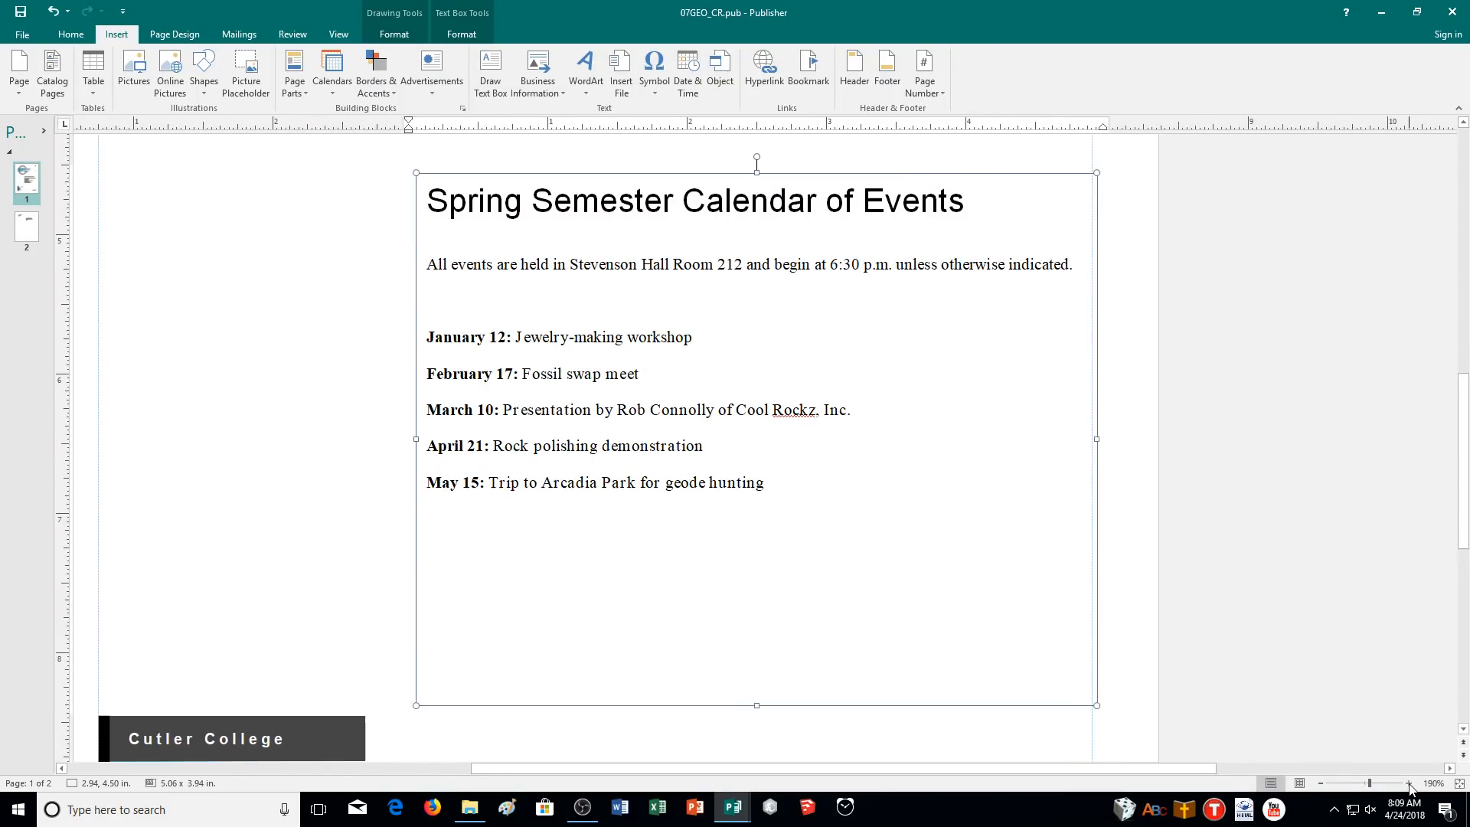
click(1408, 783)
click(1408, 783)
click(1408, 783)
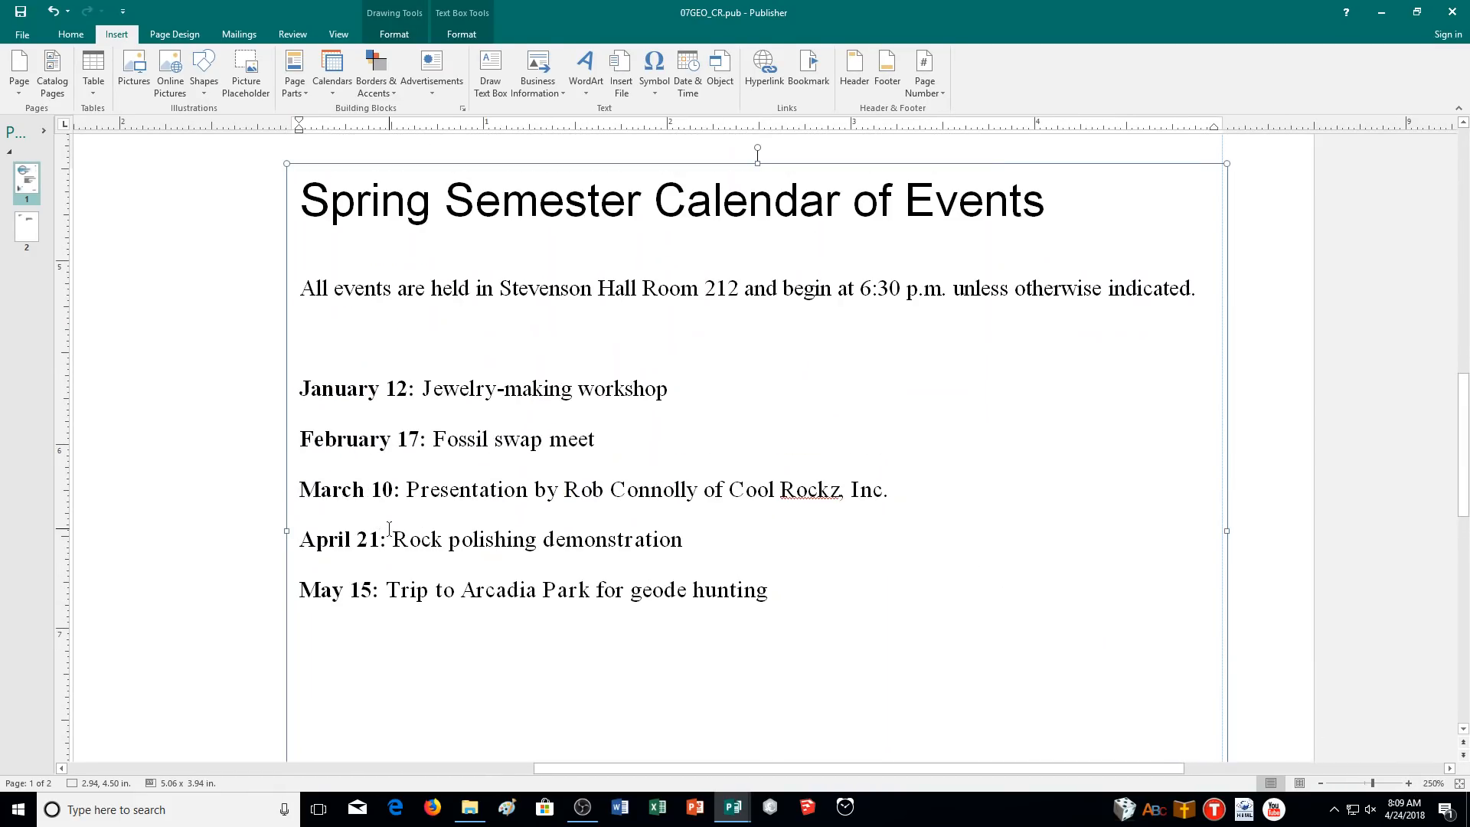
key(BackSpace)
text(3)
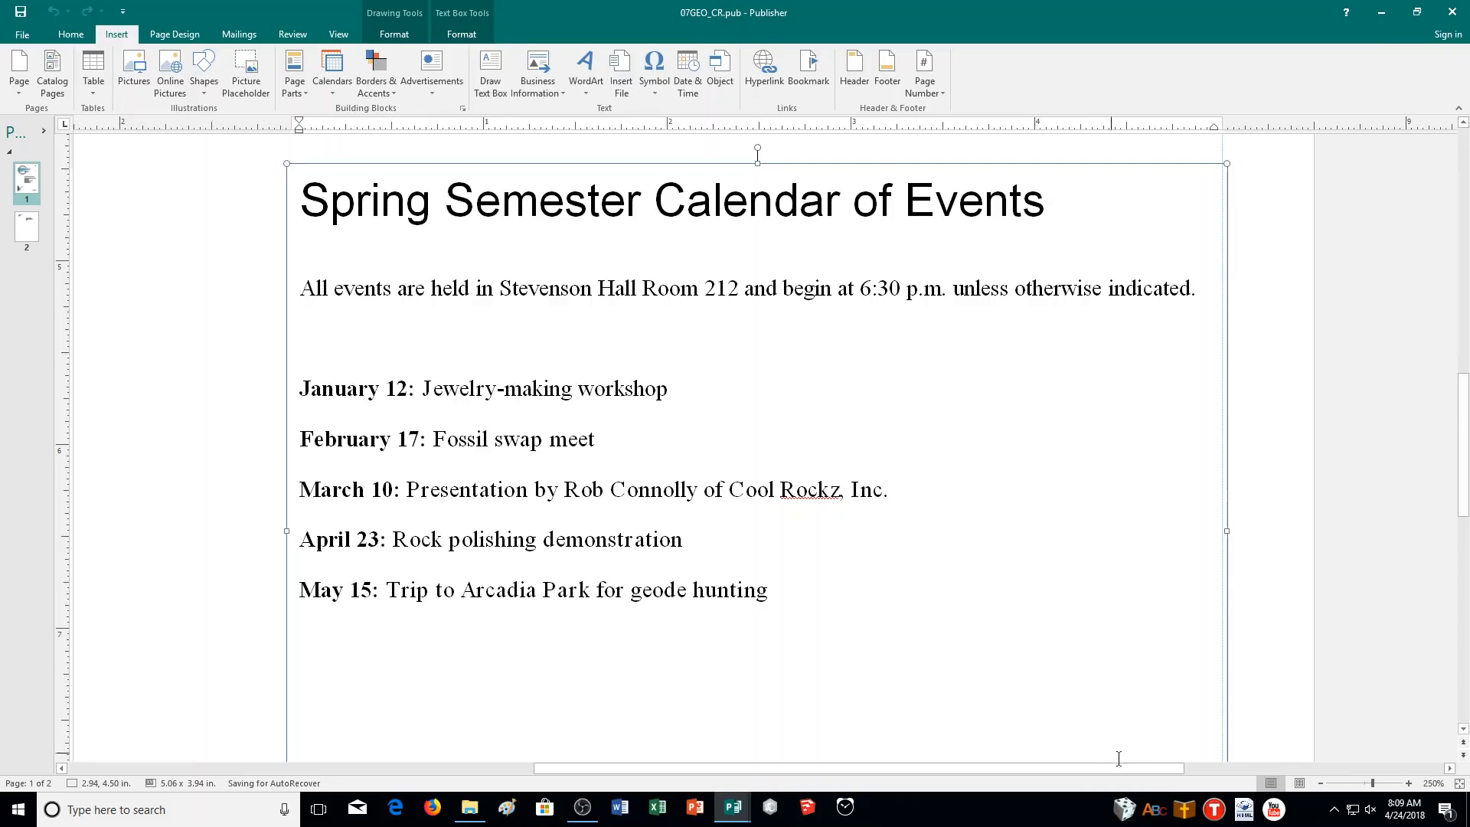
Examine the layout of page 1 as a whole with the imported calendar of events in place.
click(1320, 783)
click(1320, 783)
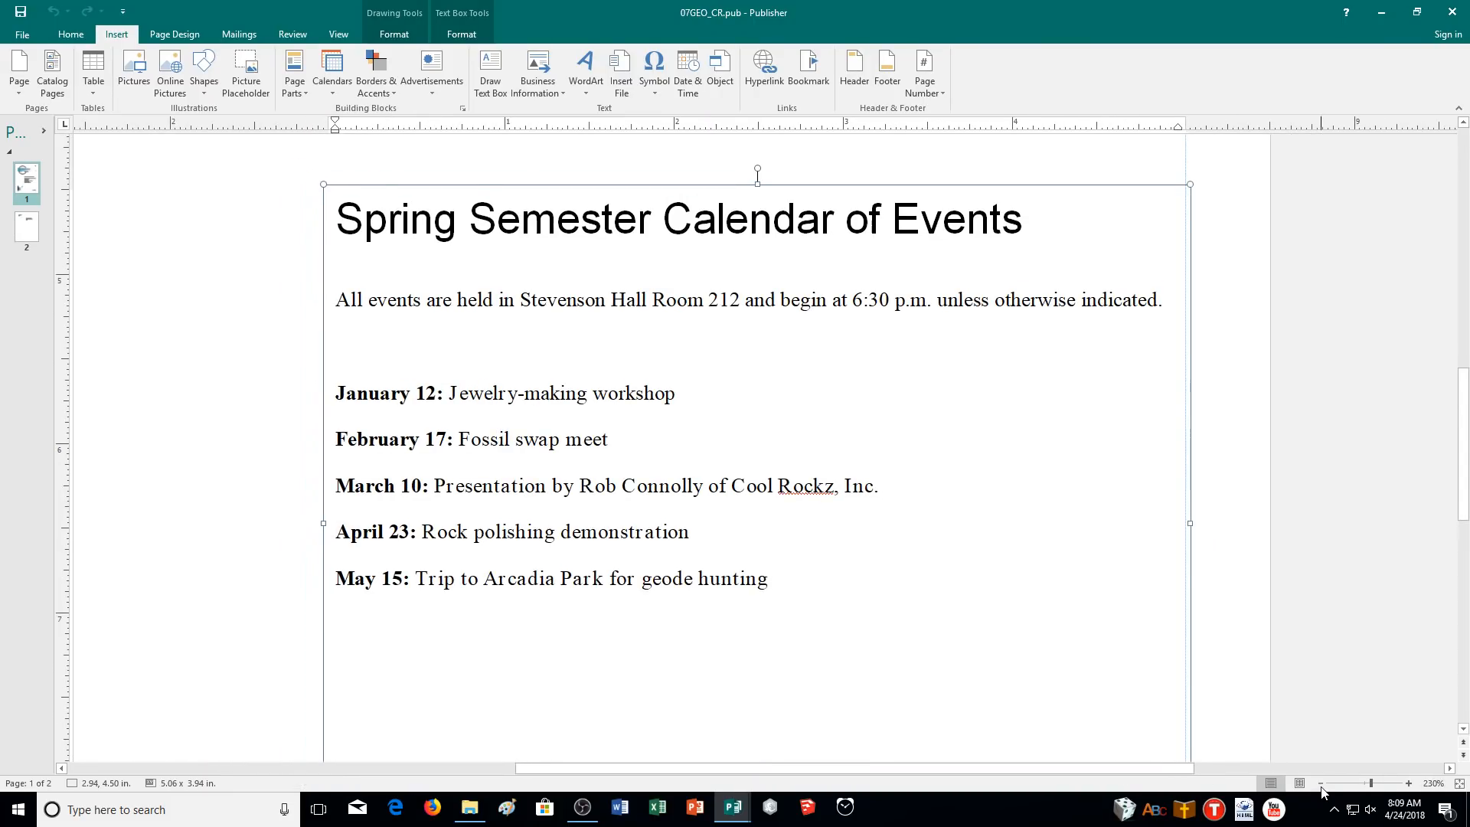
click(1320, 783)
click(1321, 783)
click(1321, 783)
click(1320, 783)
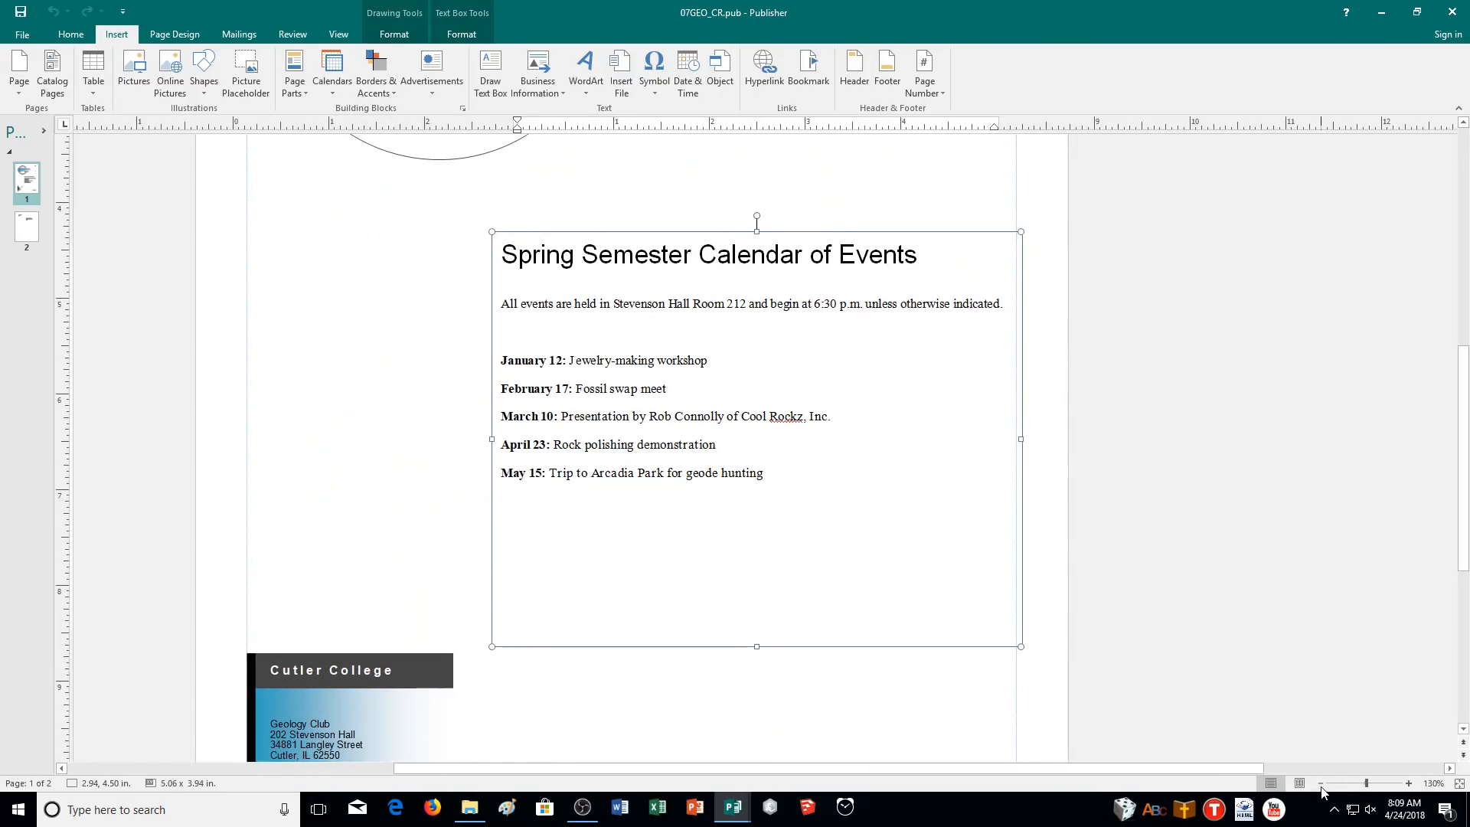
click(1320, 783)
click(1321, 783)
click(1320, 783)
click(1320, 783)
click(1321, 783)
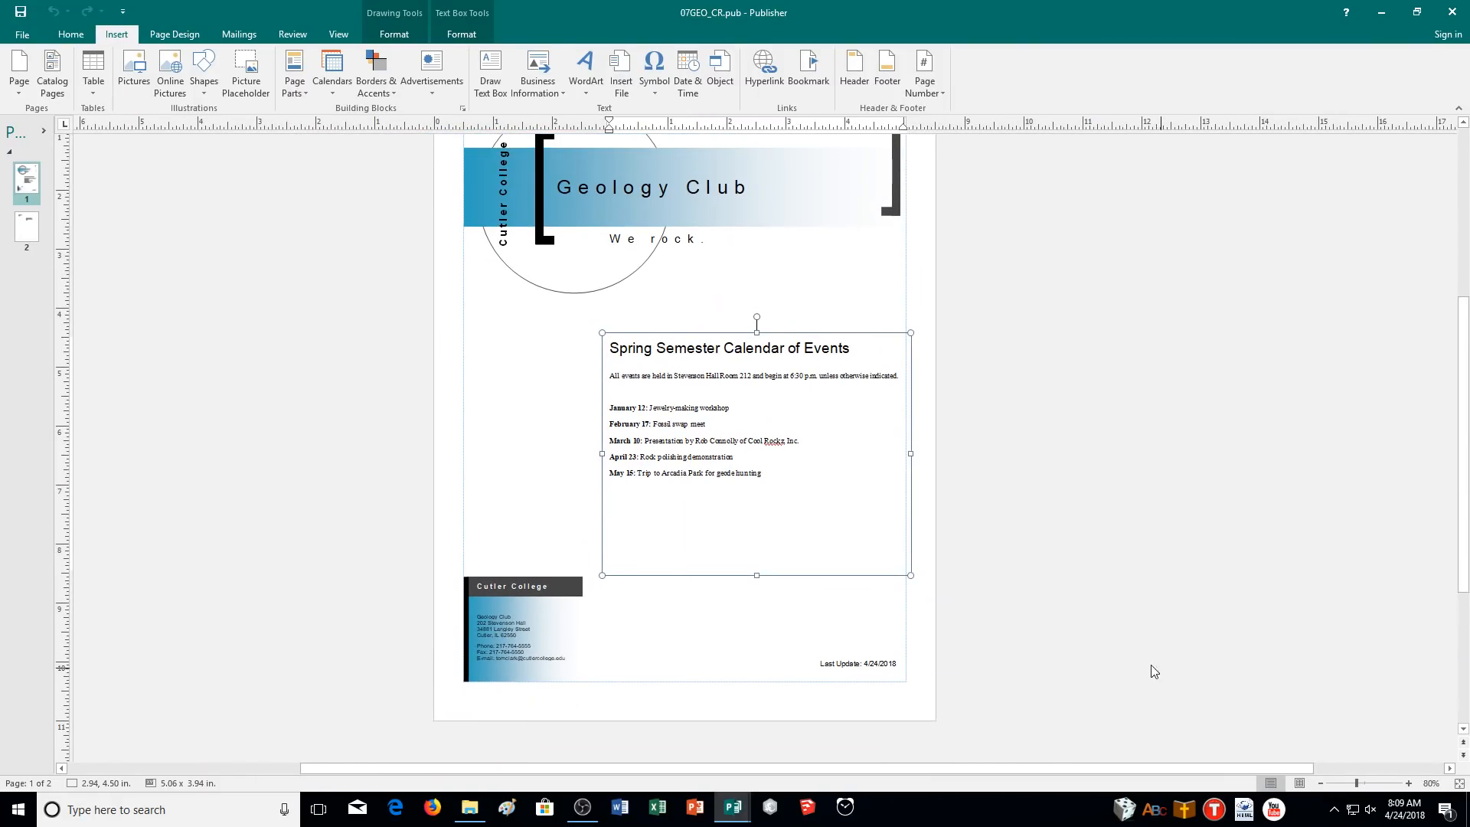
scroll(1160, 673, up, 1)
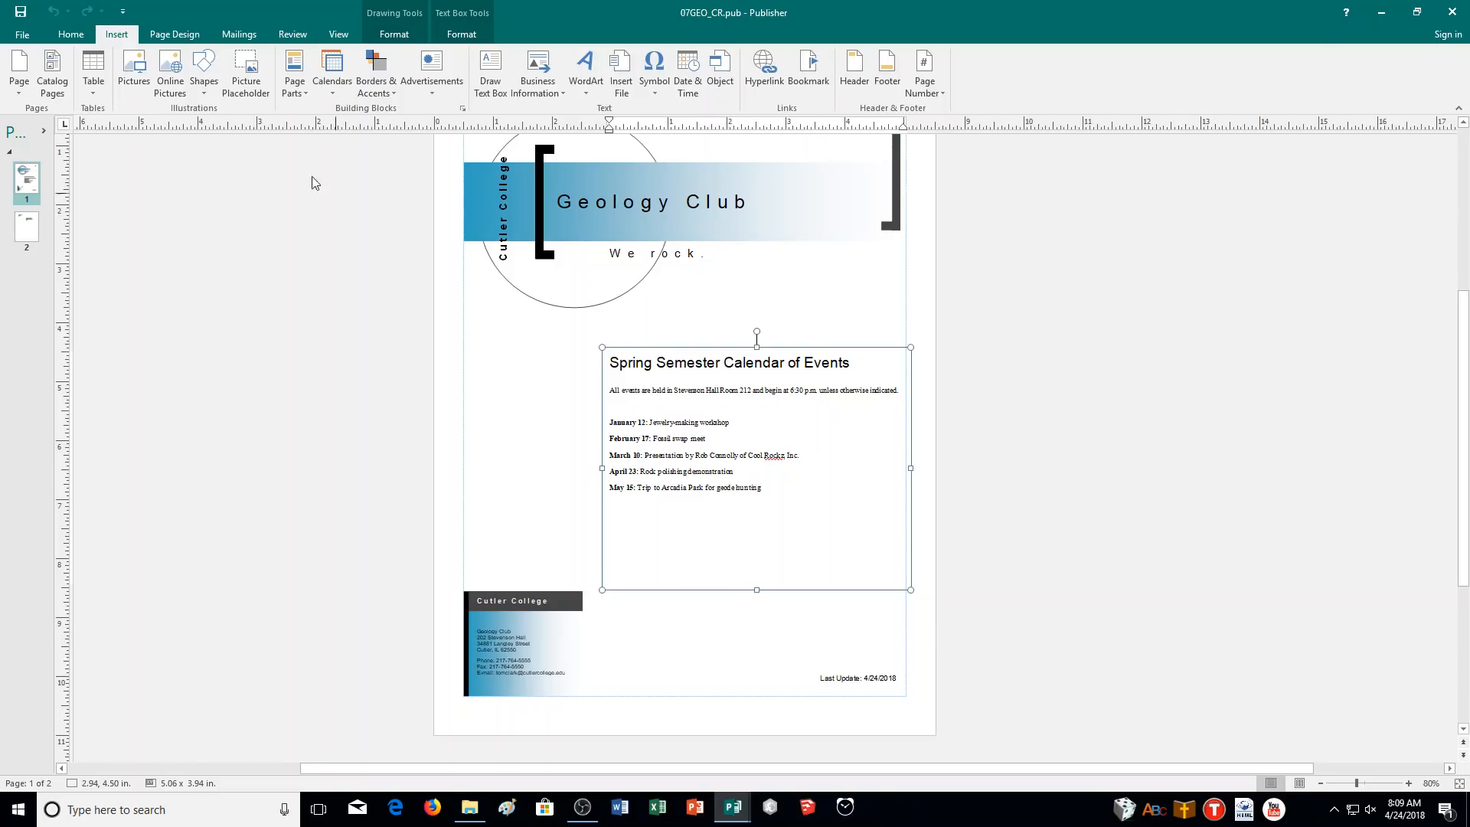
Open the Word document pub07import2 from the CA Demonstration folder as a new publication.
click(12, 38)
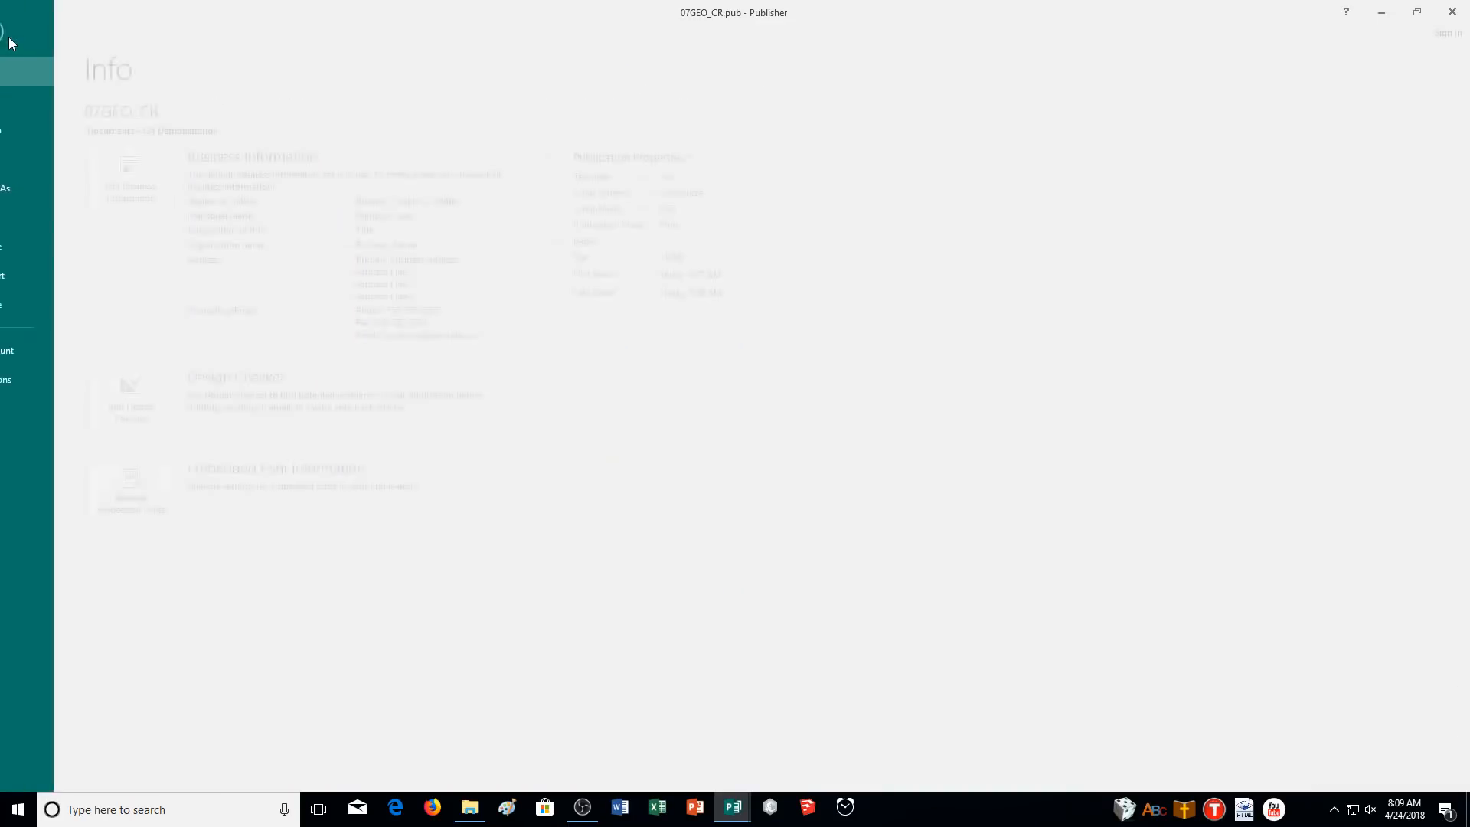
click(44, 135)
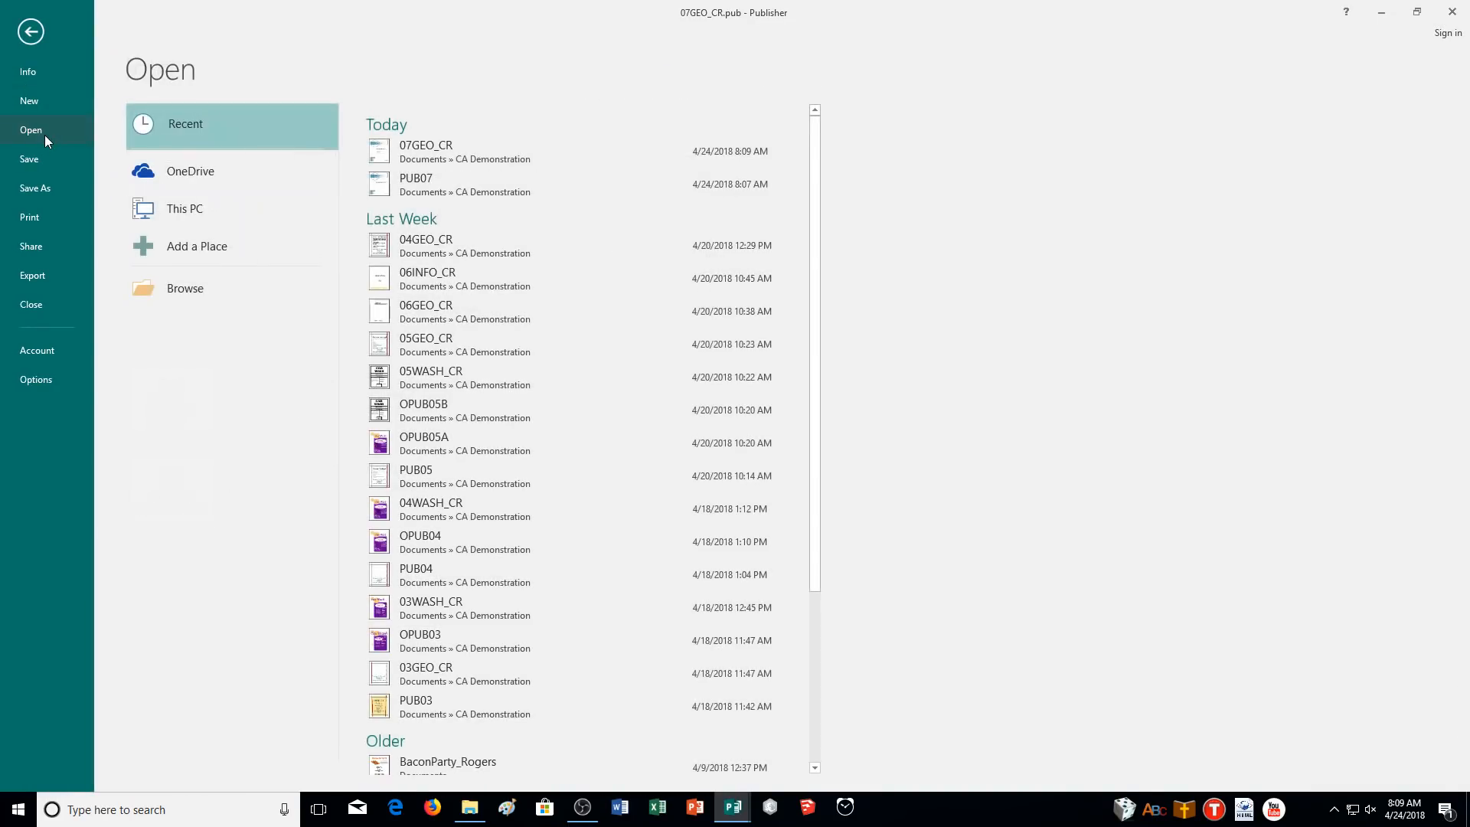
click(196, 288)
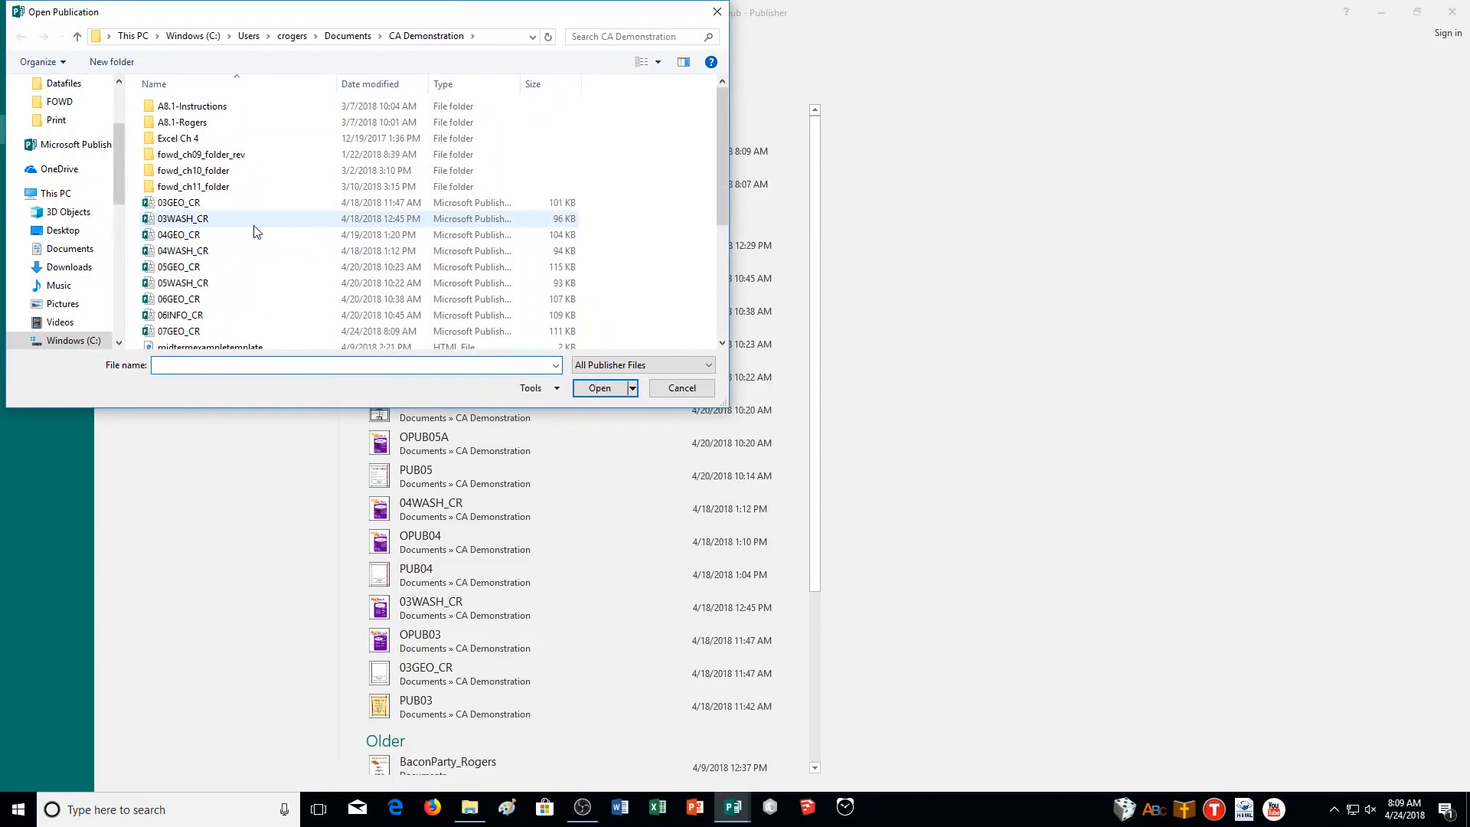
scroll(253, 234, down, 4)
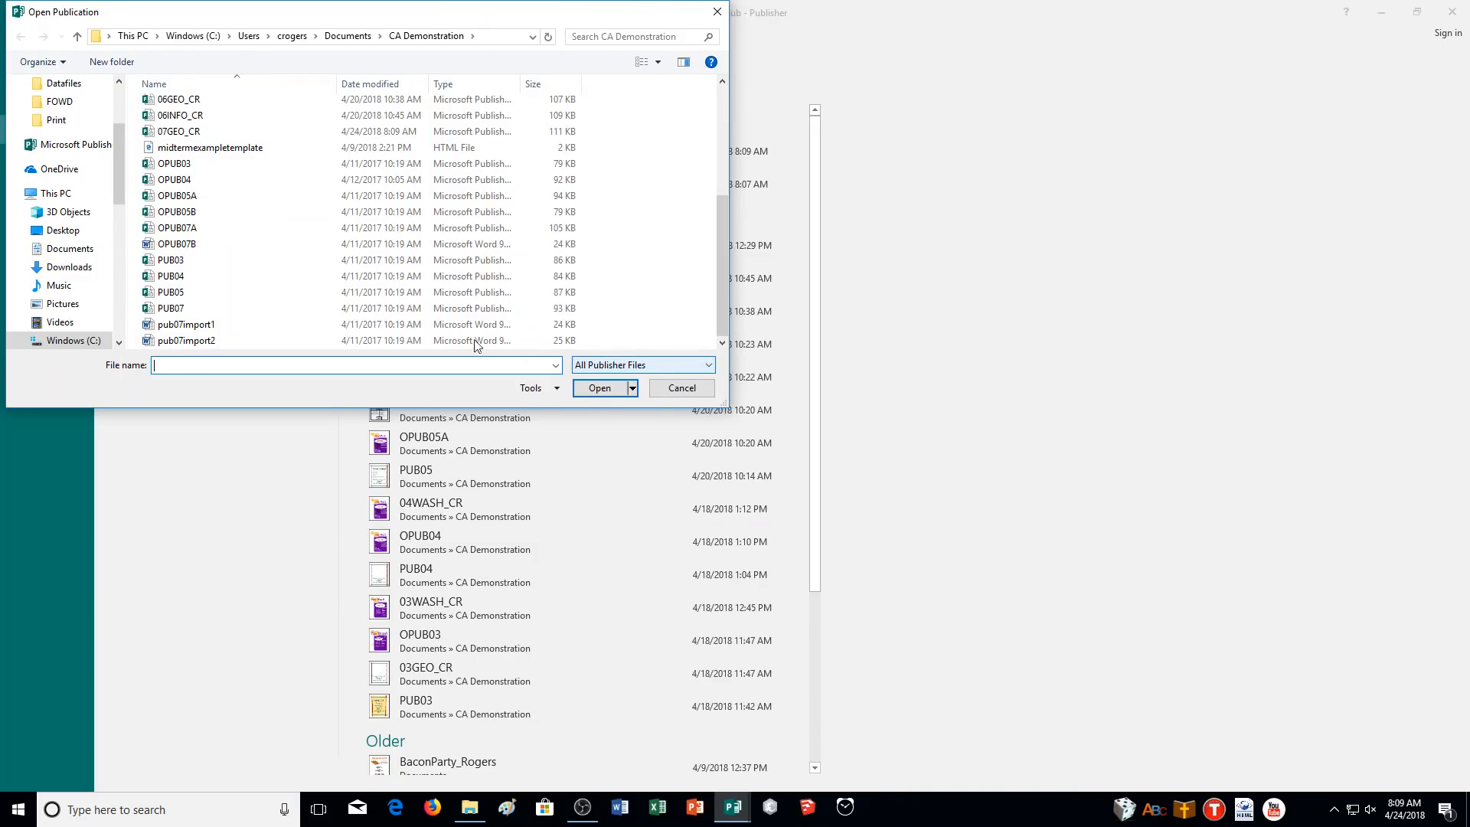
click(189, 344)
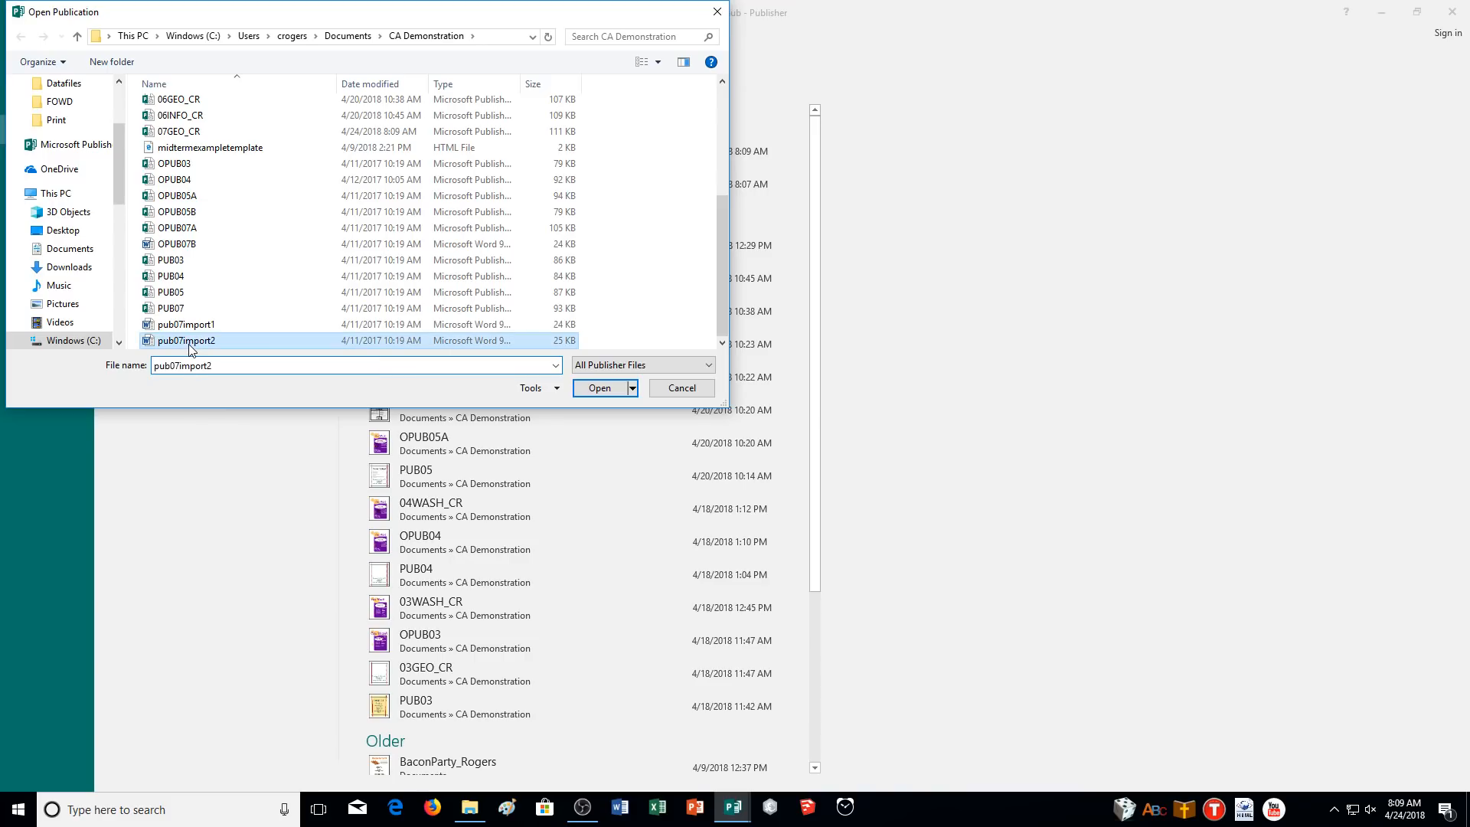
click(598, 388)
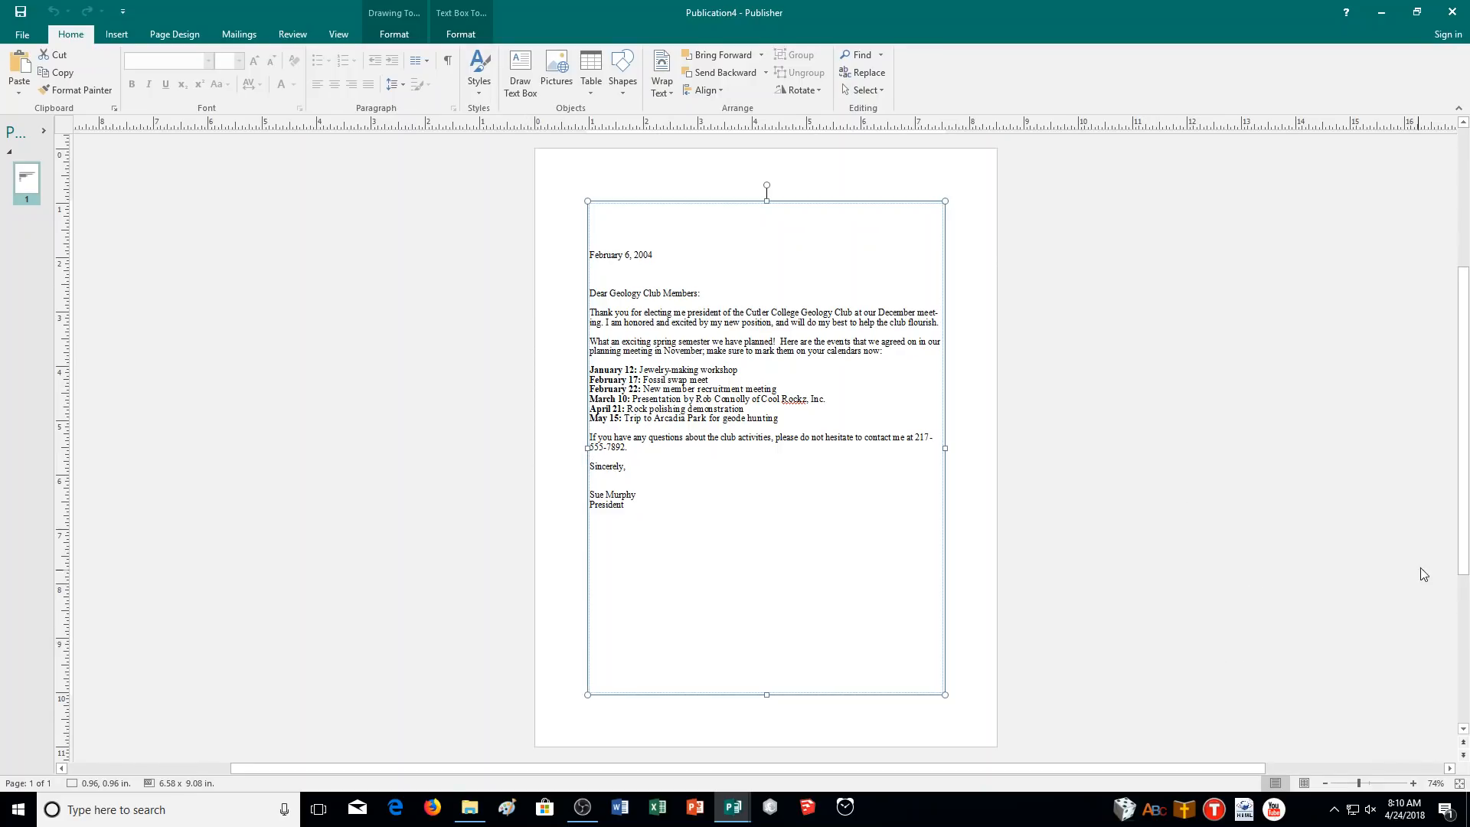
Lower the top edge of the letter's text box by about 1 inch, making the box about 6.58 x 8.04 in.
click(1413, 783)
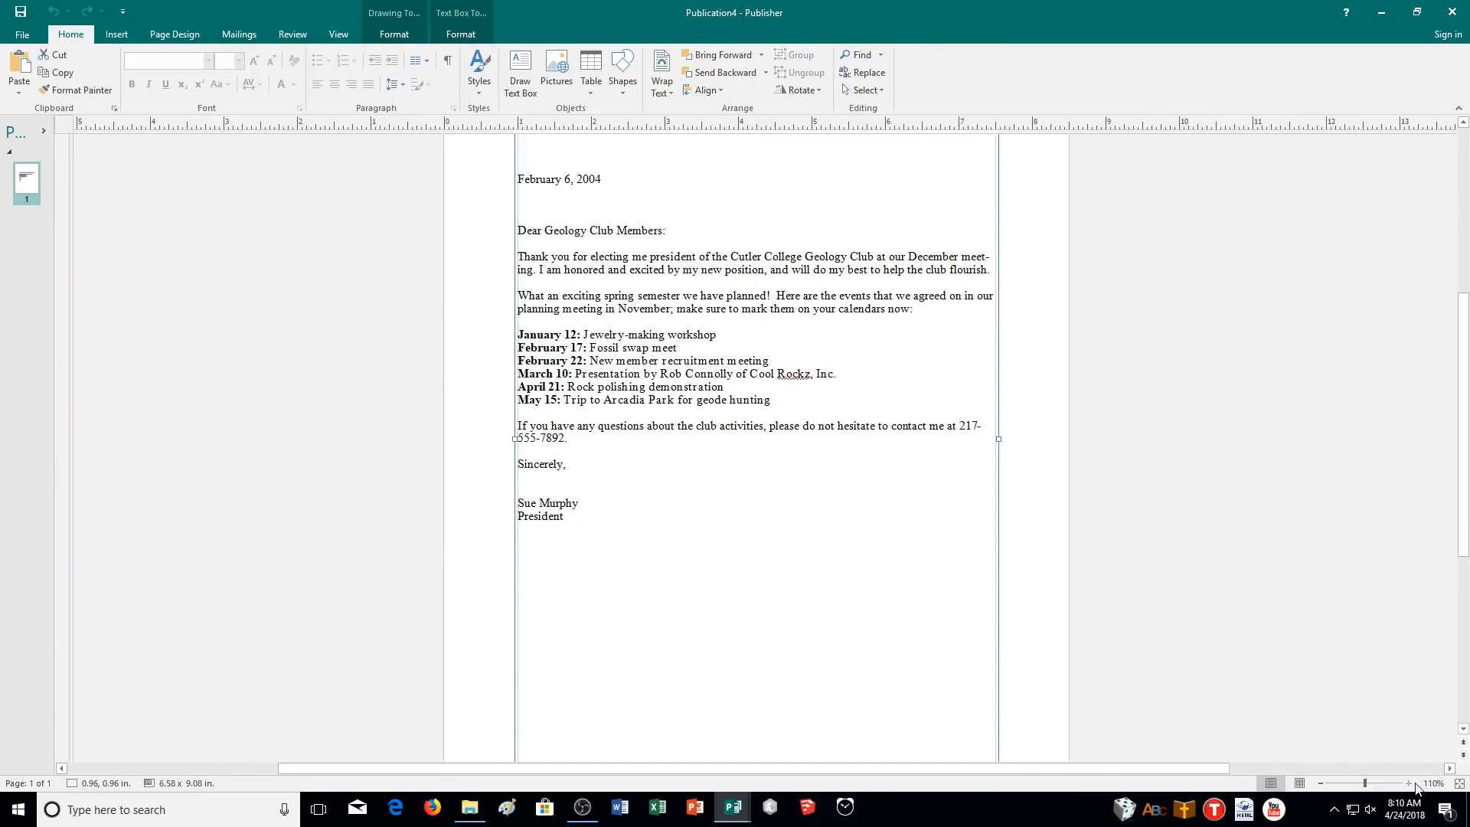
click(1409, 783)
click(1408, 783)
click(1408, 783)
scroll(810, 492, up, 6)
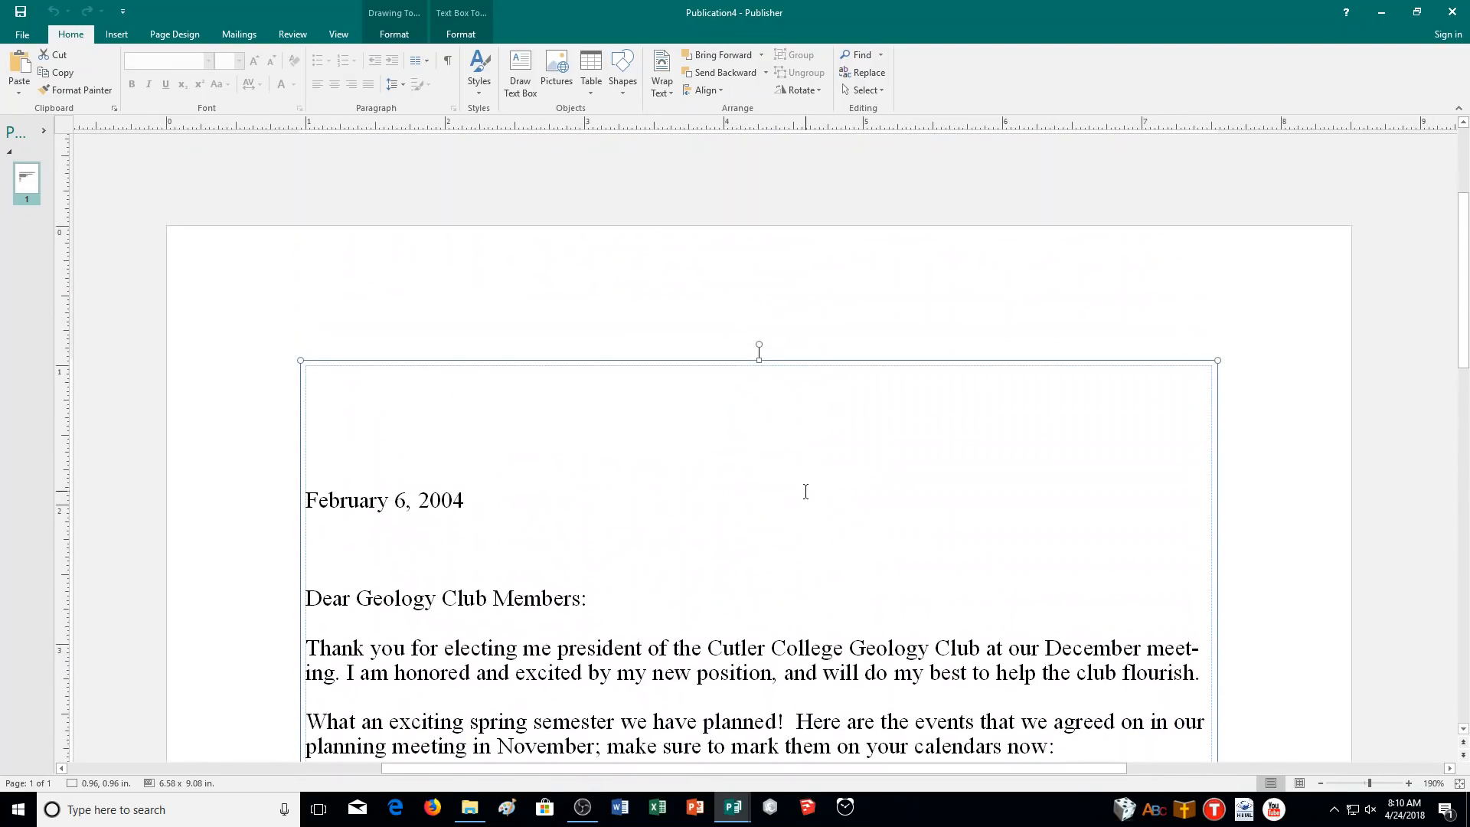
scroll(773, 465, down, 1)
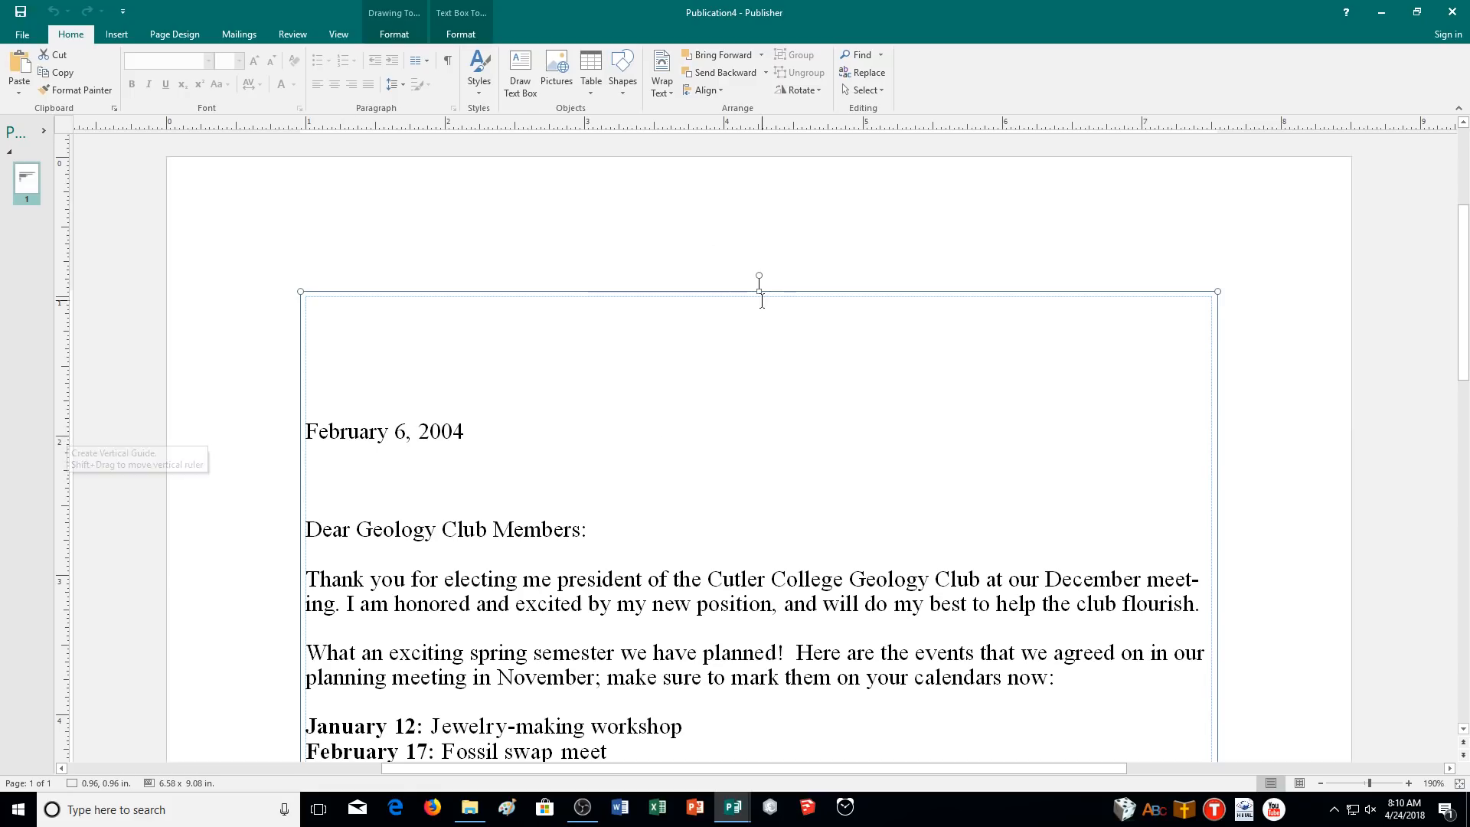
drag(758, 290, 761, 436)
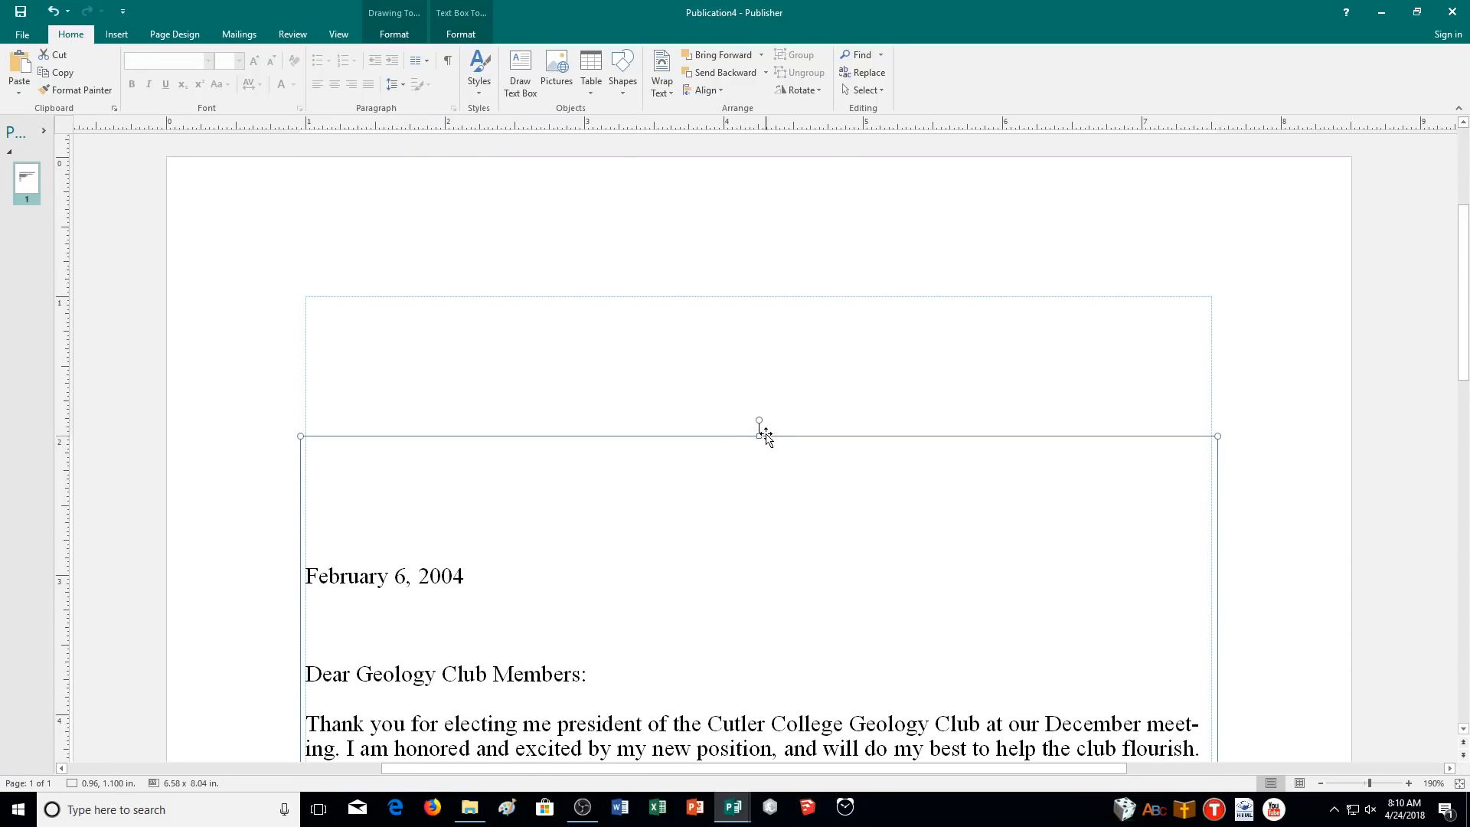
Raise the bottom edge of the letter's text box by about 1 inch, making the box about 6.58 x 7.00 in.
scroll(539, 339, down, 1)
scroll(688, 302, down, 5)
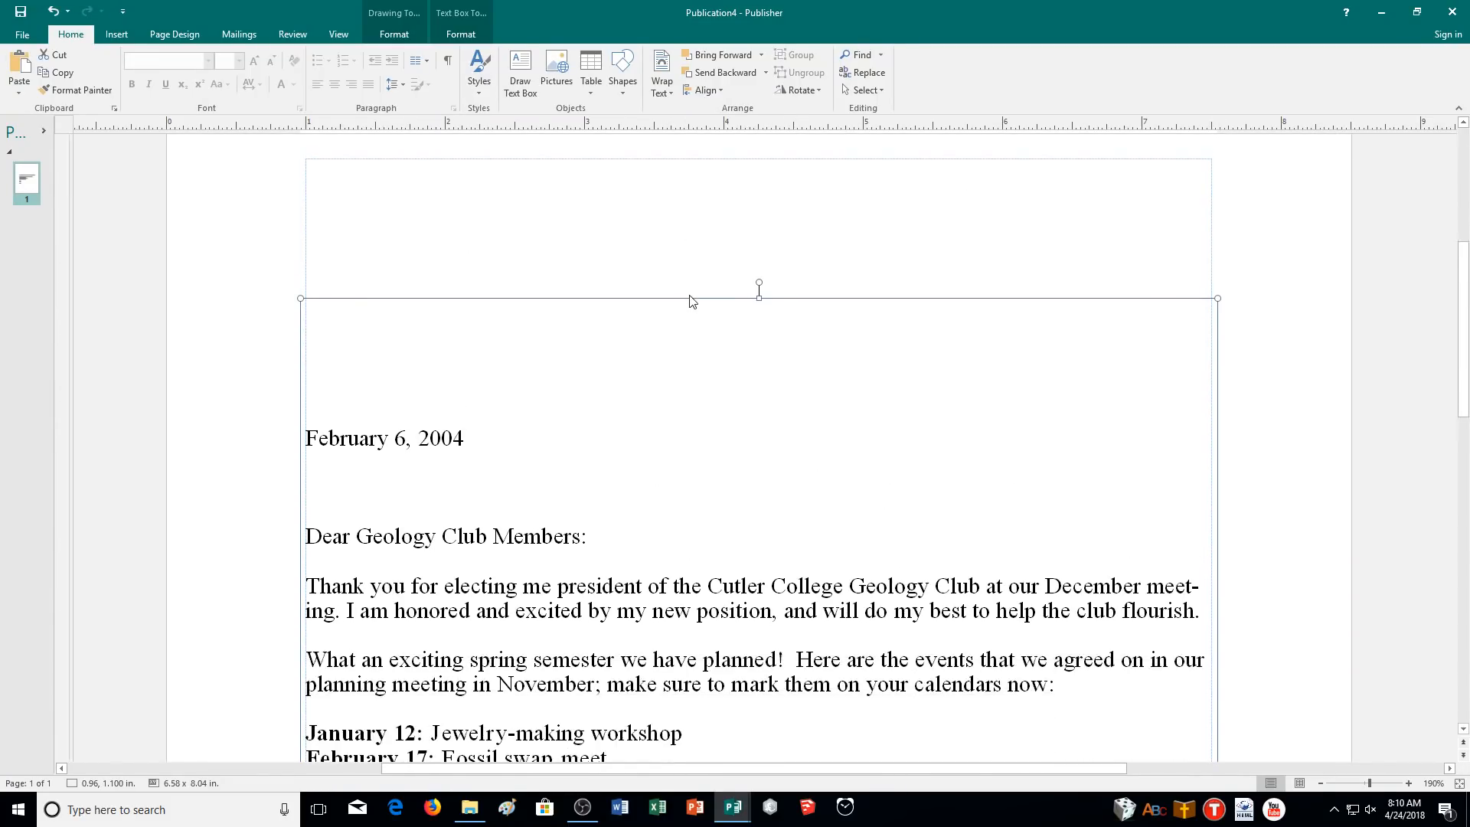
scroll(1362, 429, down, 8)
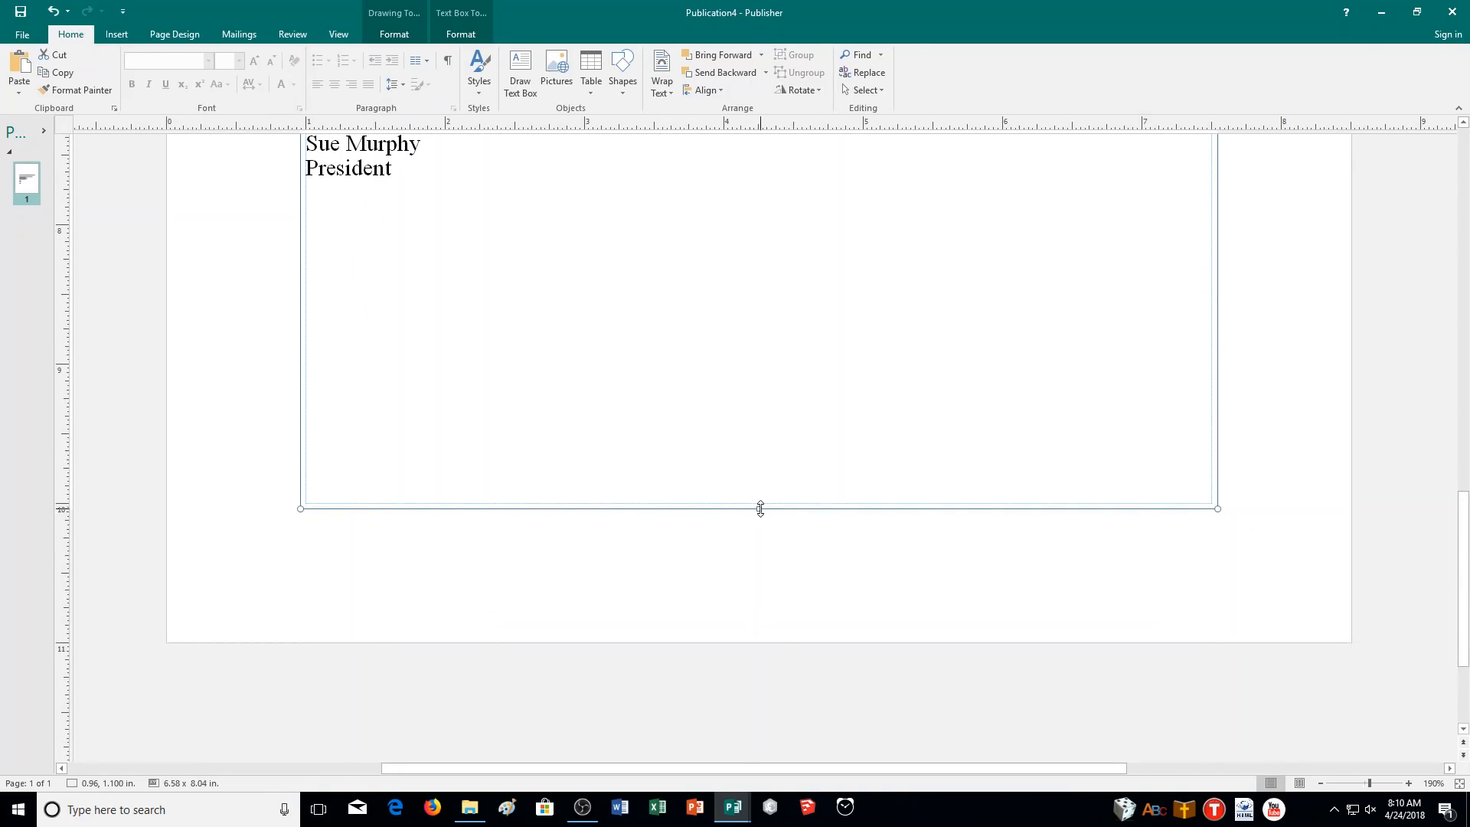
drag(760, 508, 762, 366)
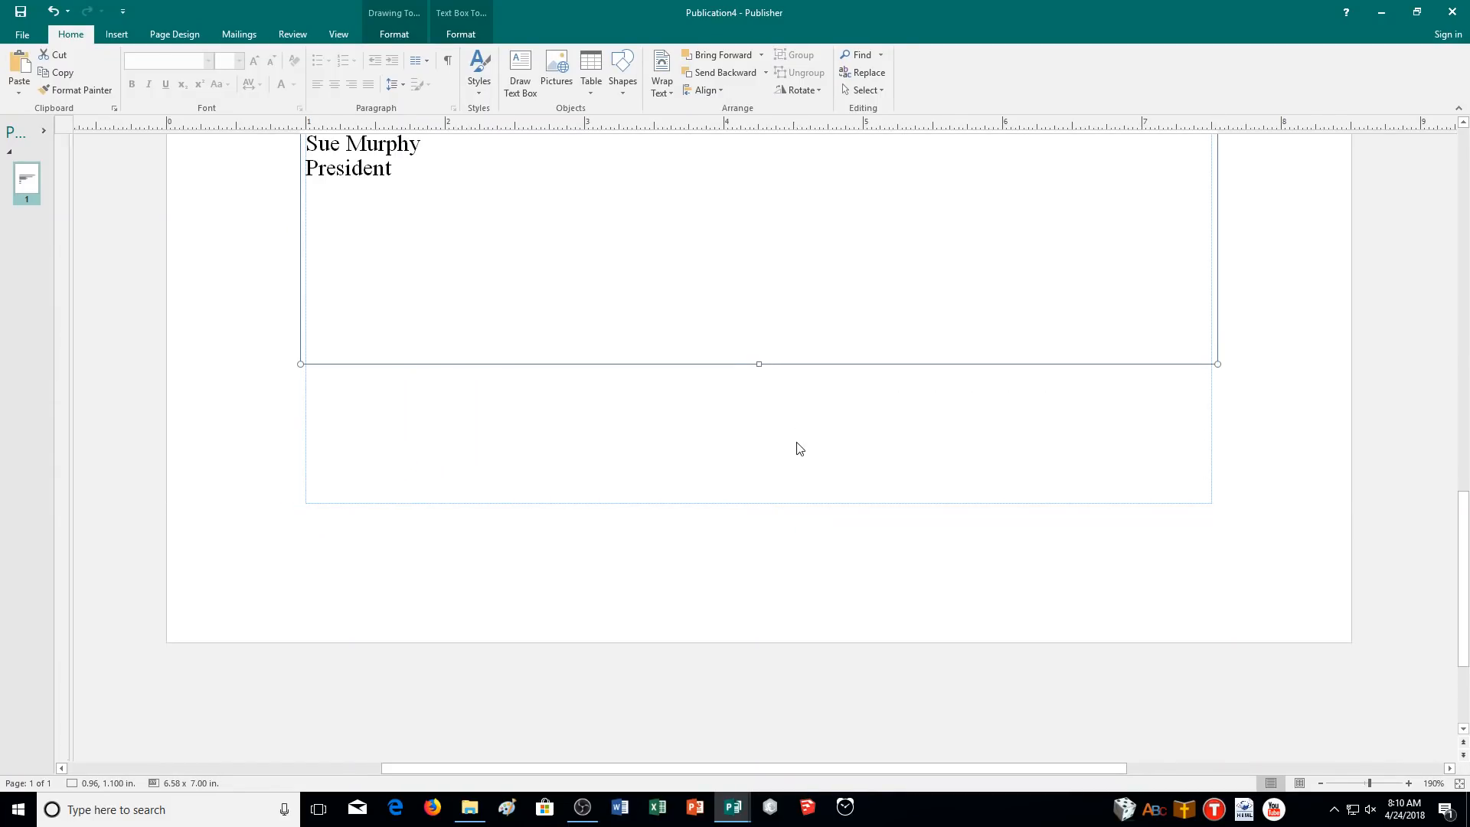
Change the date of the rock polishing demonstration in the letter's events list to April 23.
scroll(796, 453, up, 3)
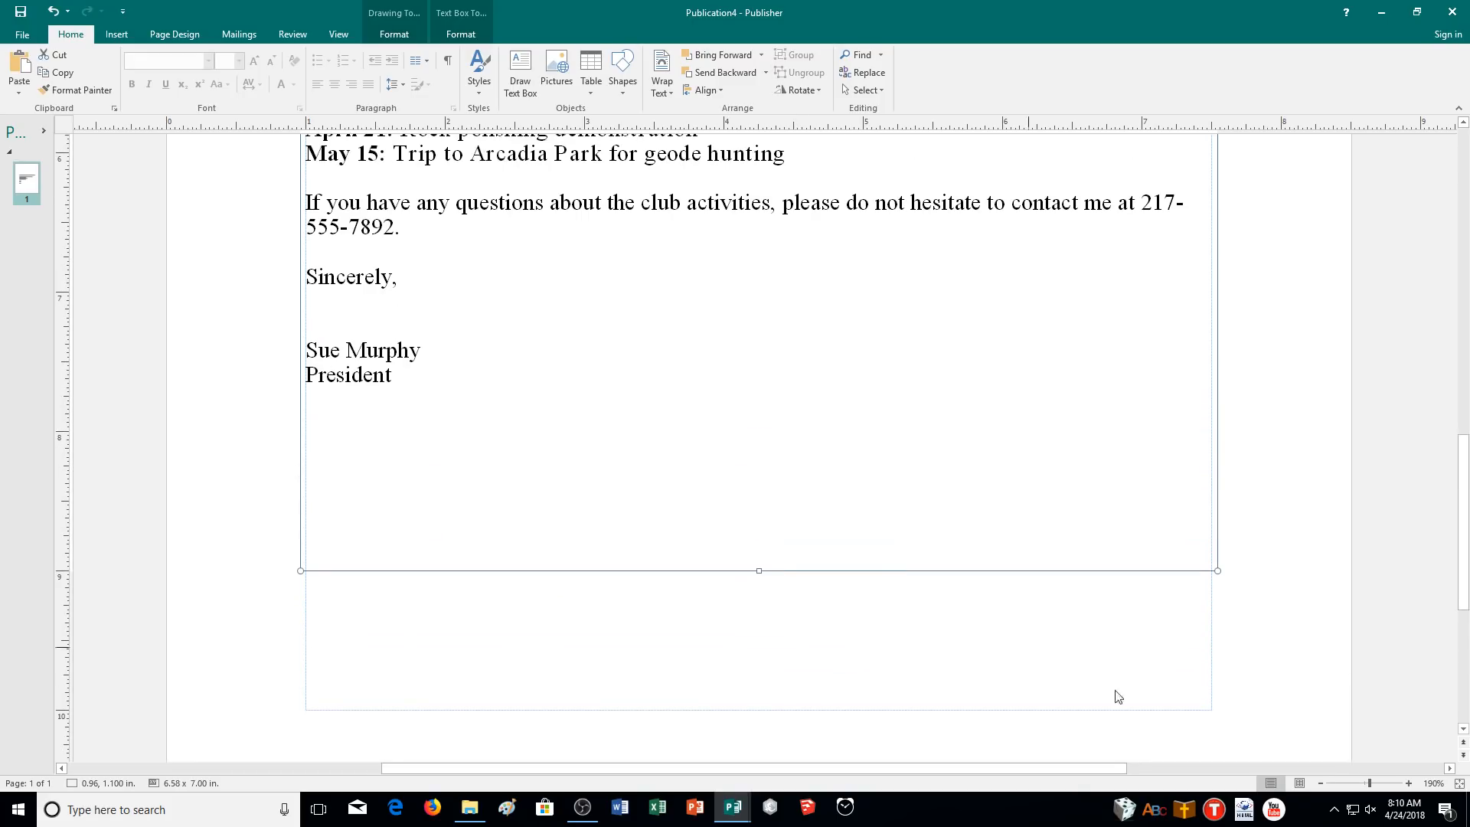
click(1320, 784)
scroll(850, 519, up, 5)
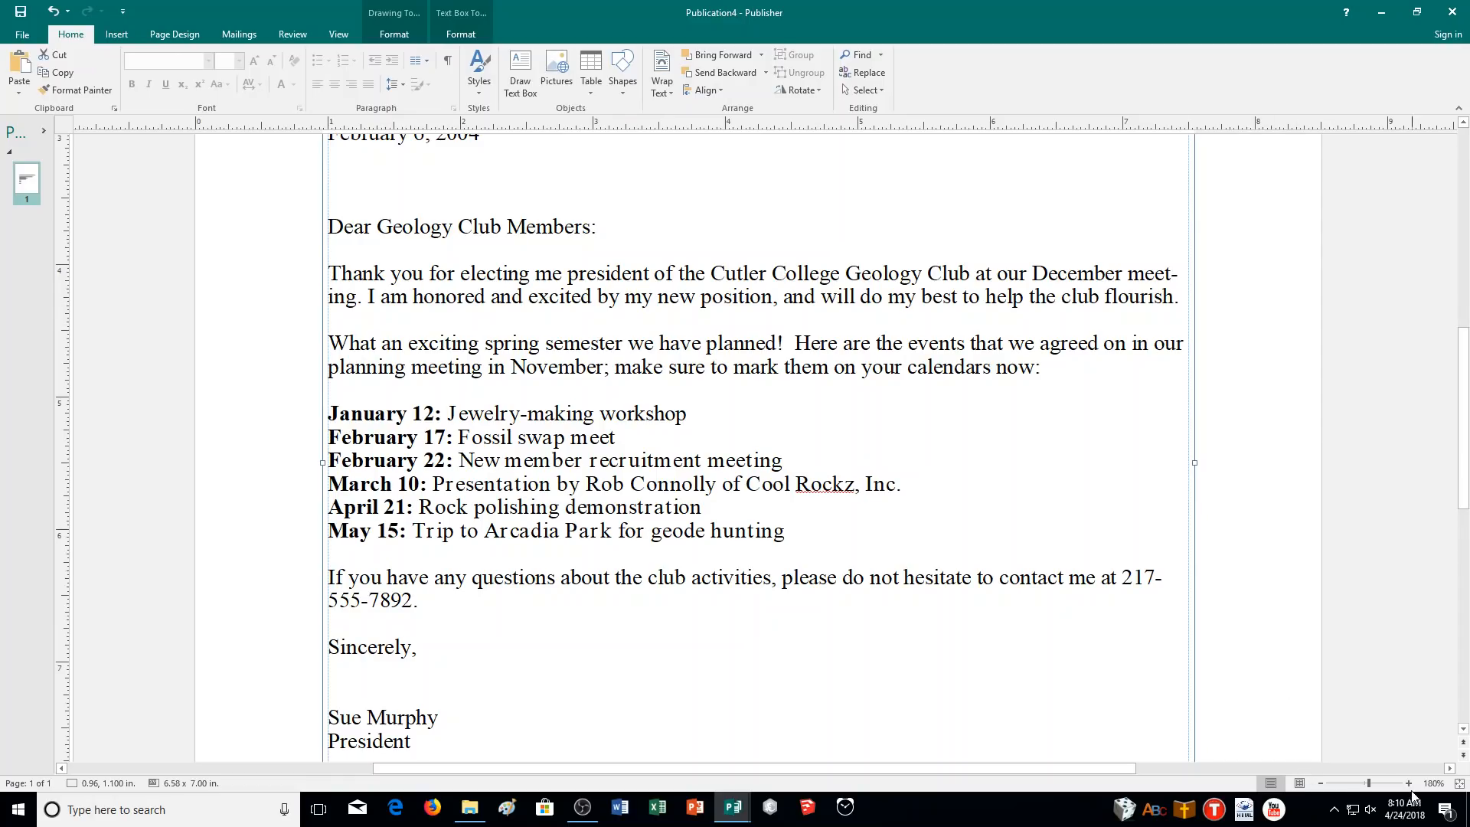
scroll(849, 605, up, 2)
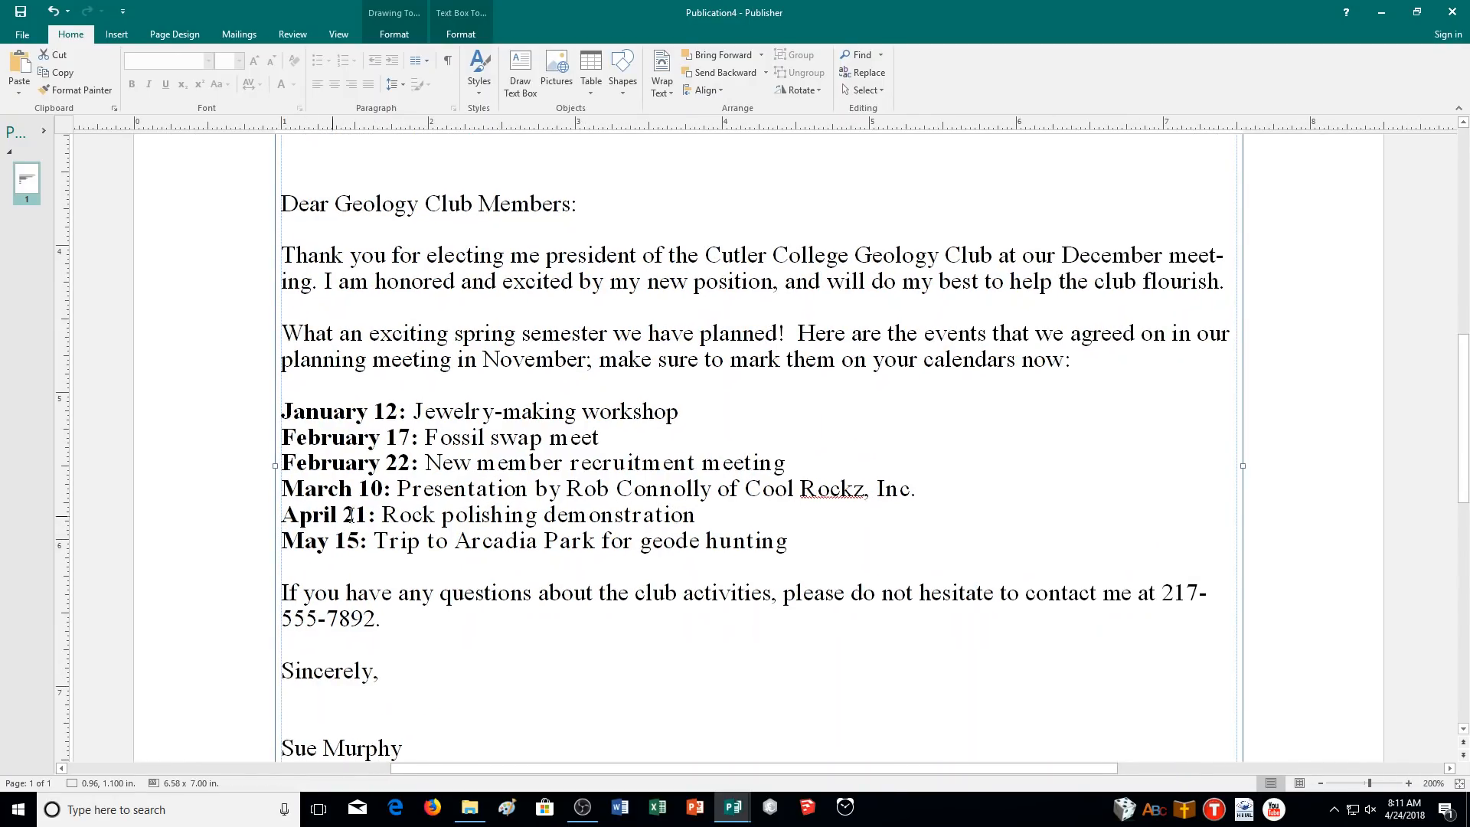
click(371, 514)
key(BackSpace)
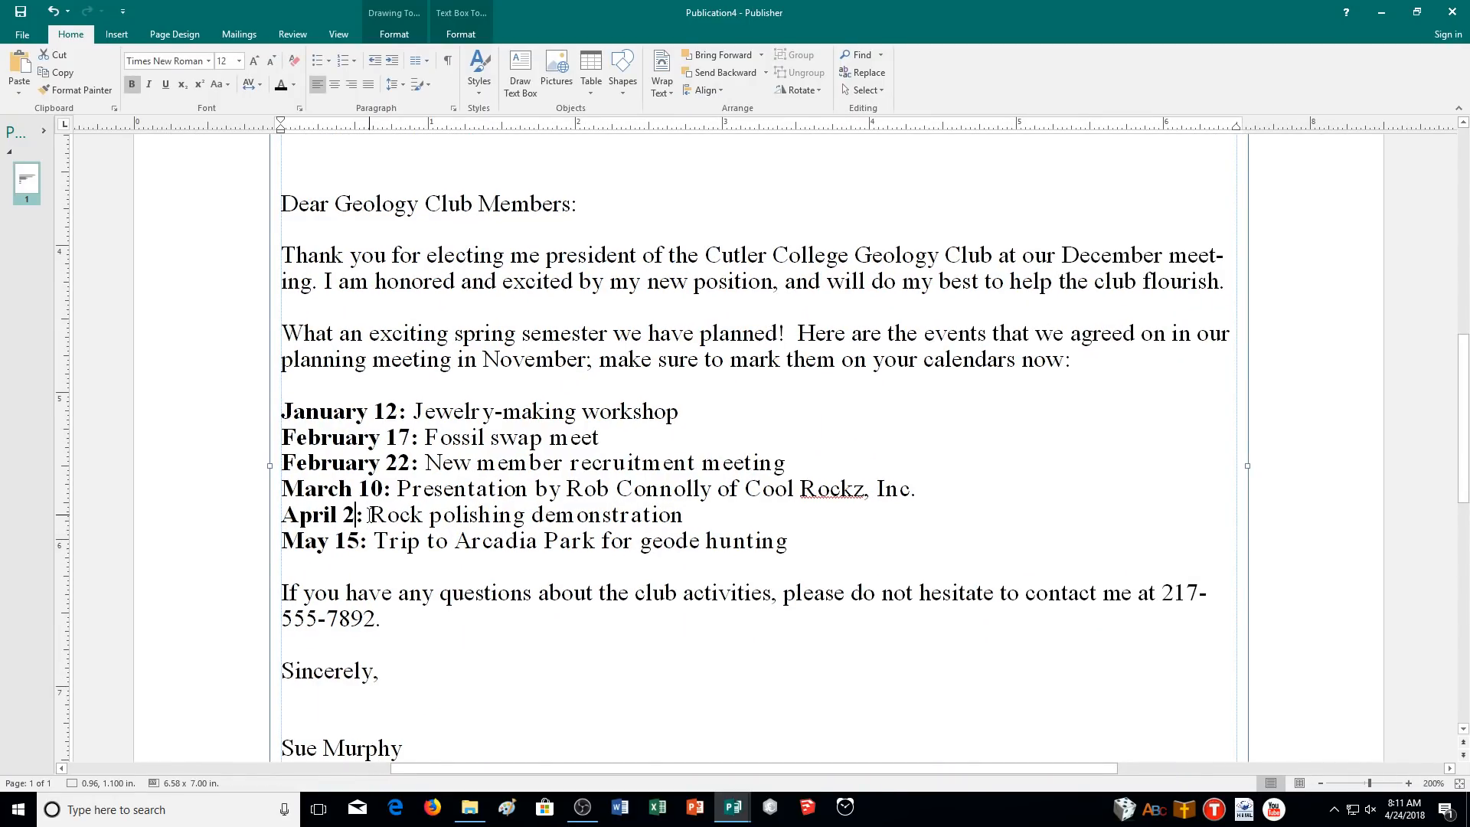
text(3)
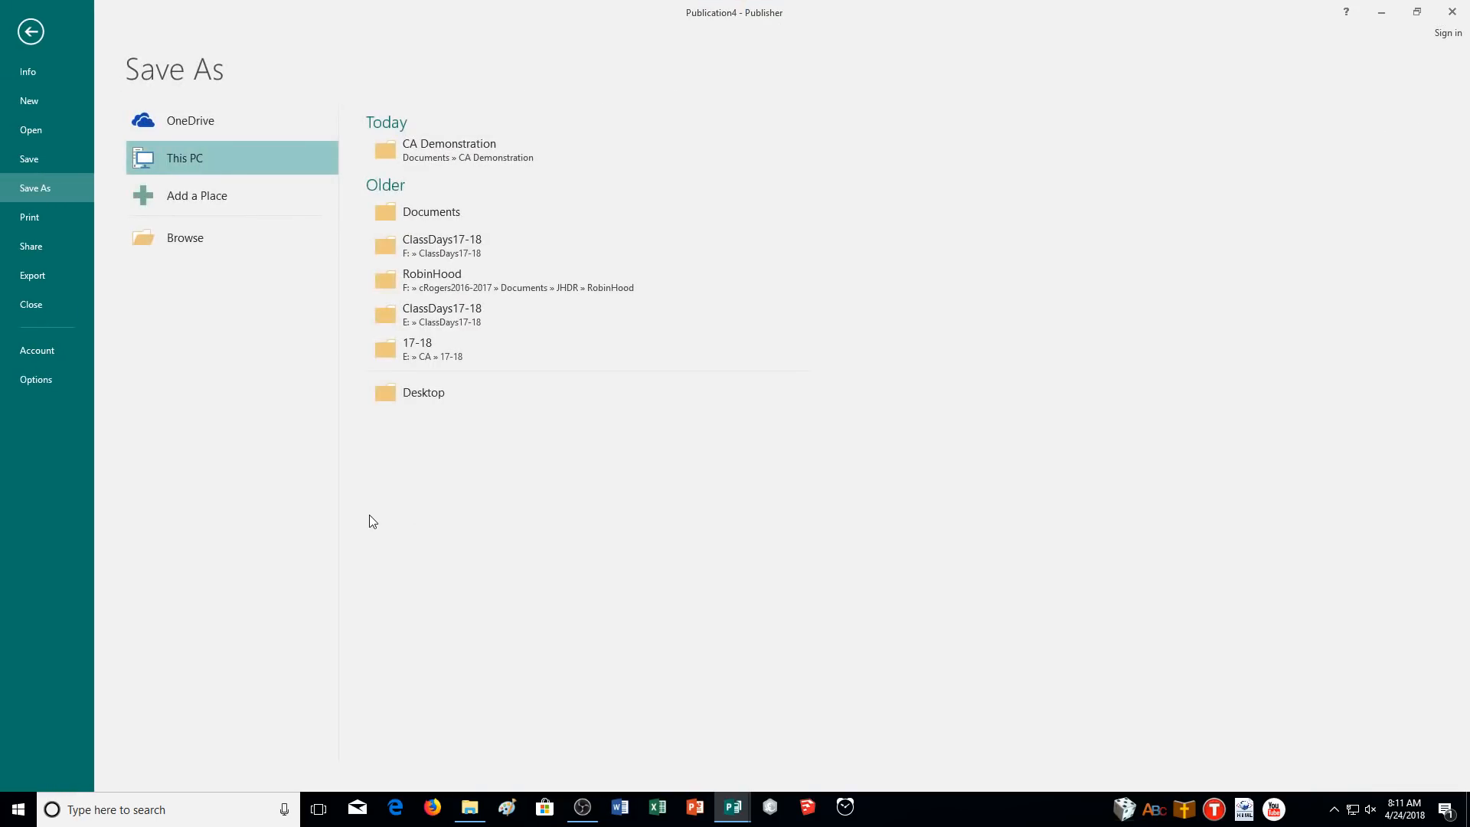
Save the letter publication as 07GEOLET_CR in the CA Demonstration folder.
click(443, 149)
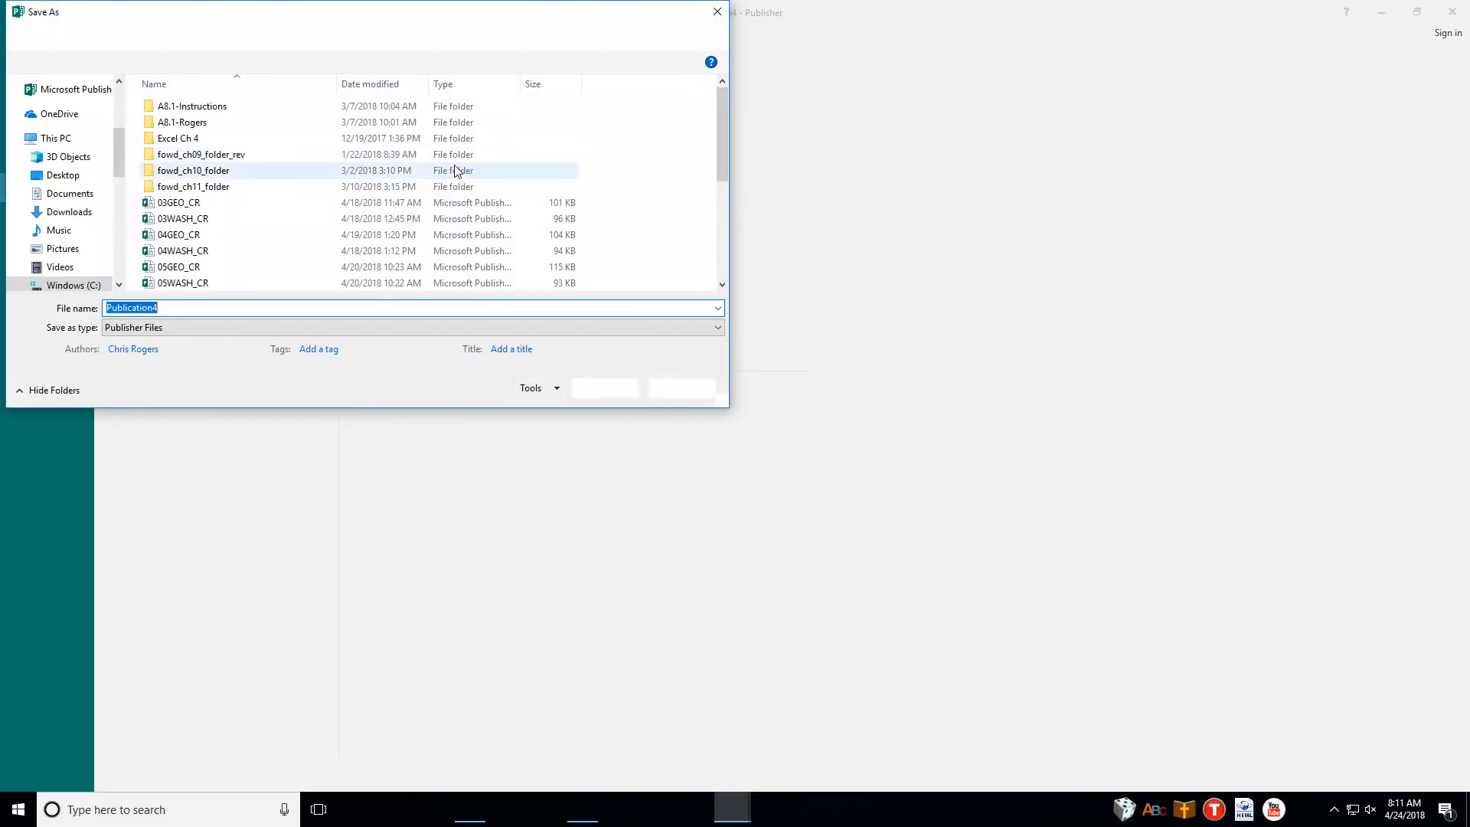
text(0)
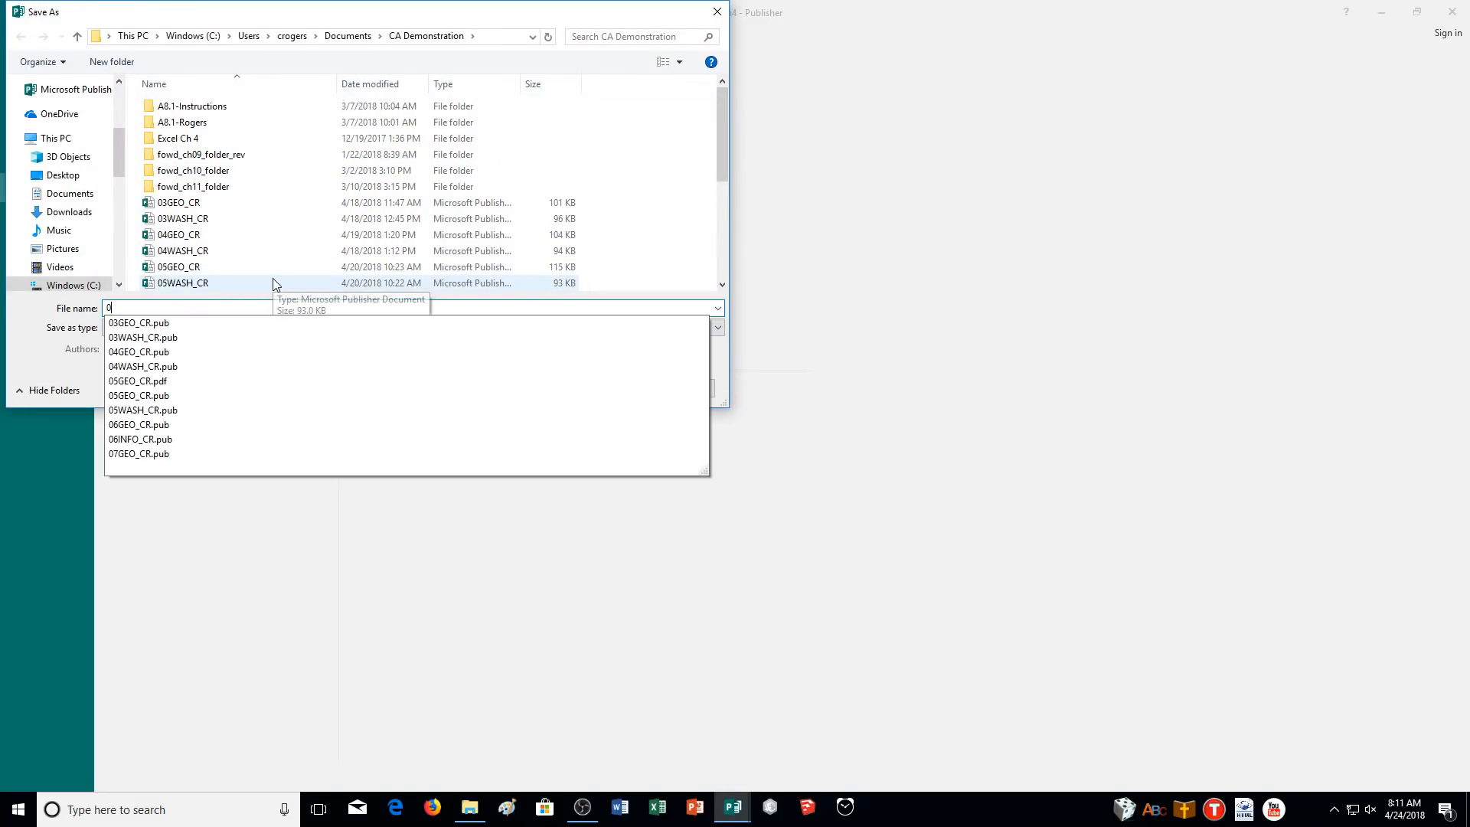
text(7GEO)
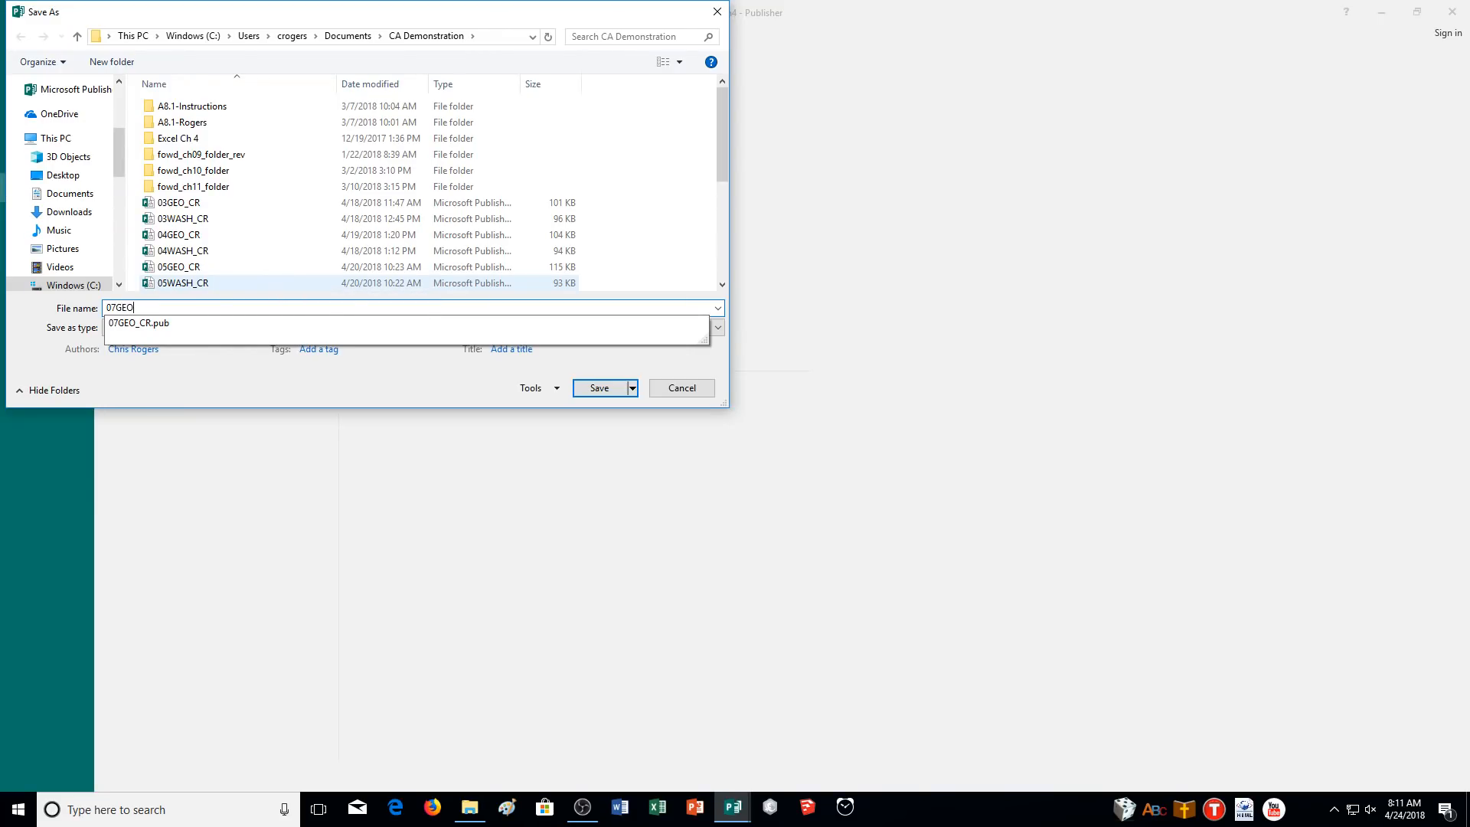
text(LET_CR)
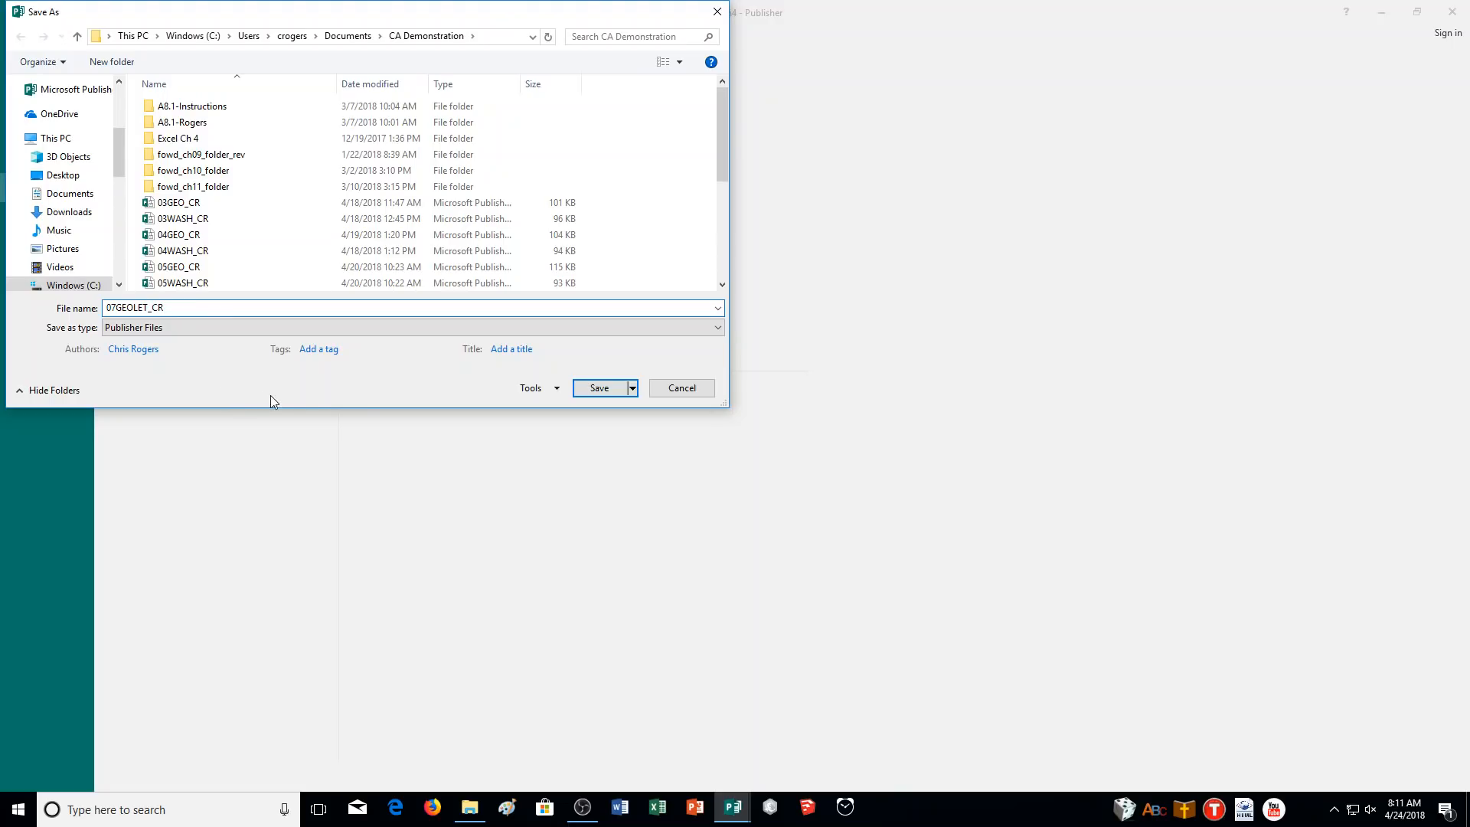
click(599, 392)
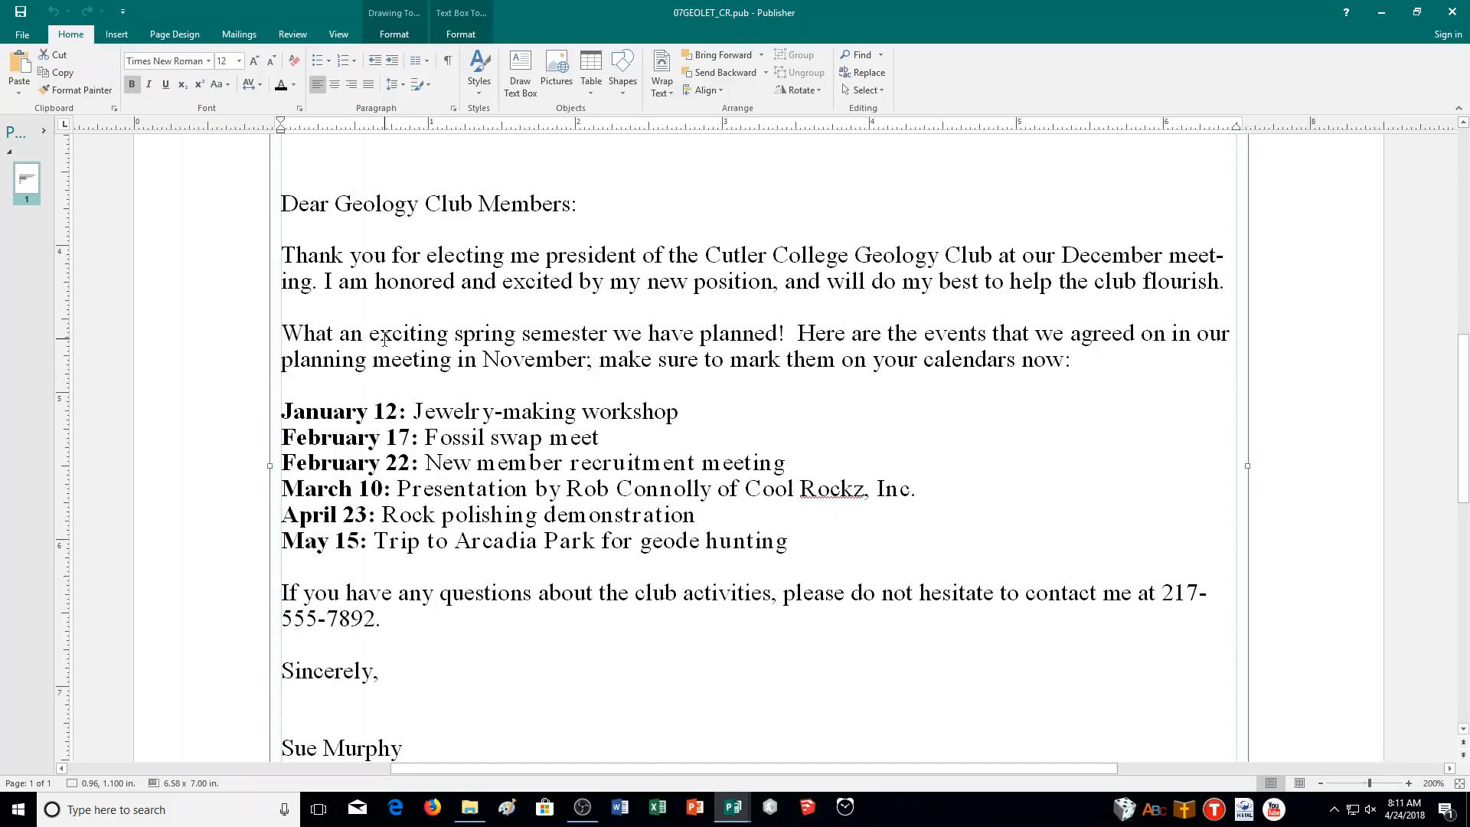
Print the entire letter with Microsoft Print to PDF, saving the output as 07GEOLET_CR in the CA Demonstration folder.
click(23, 35)
click(31, 217)
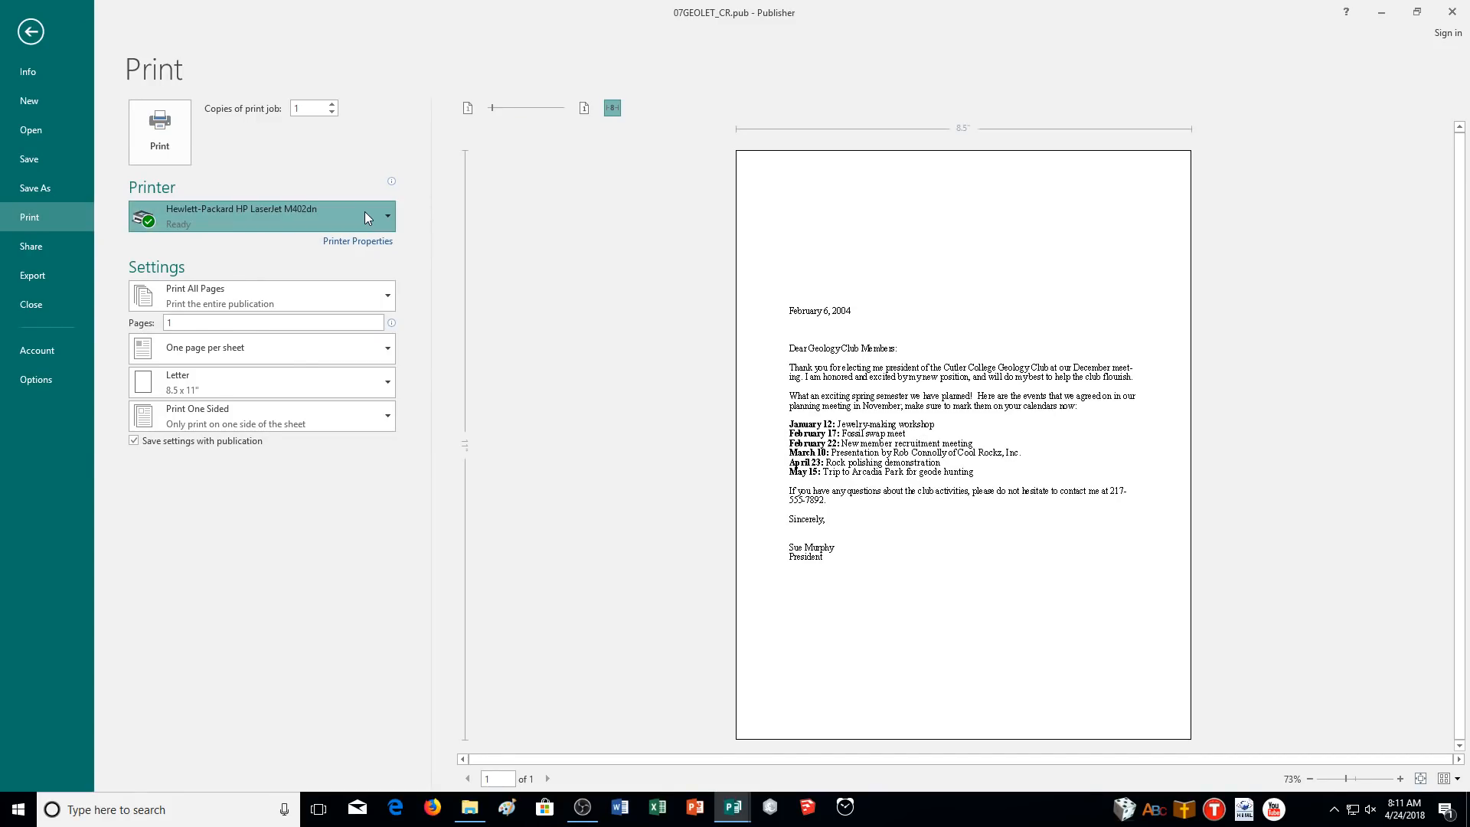
click(364, 211)
click(245, 351)
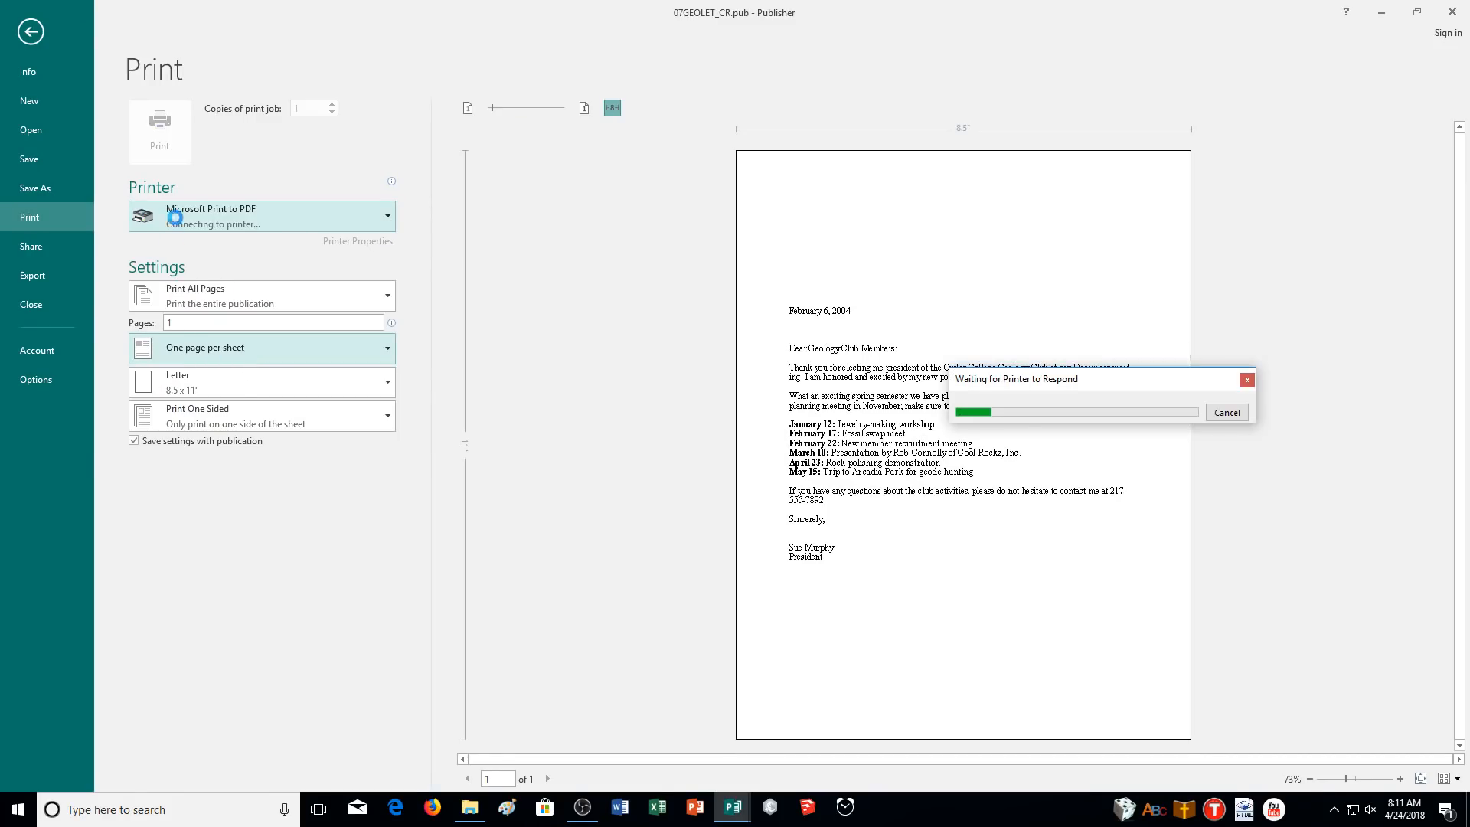
click(165, 135)
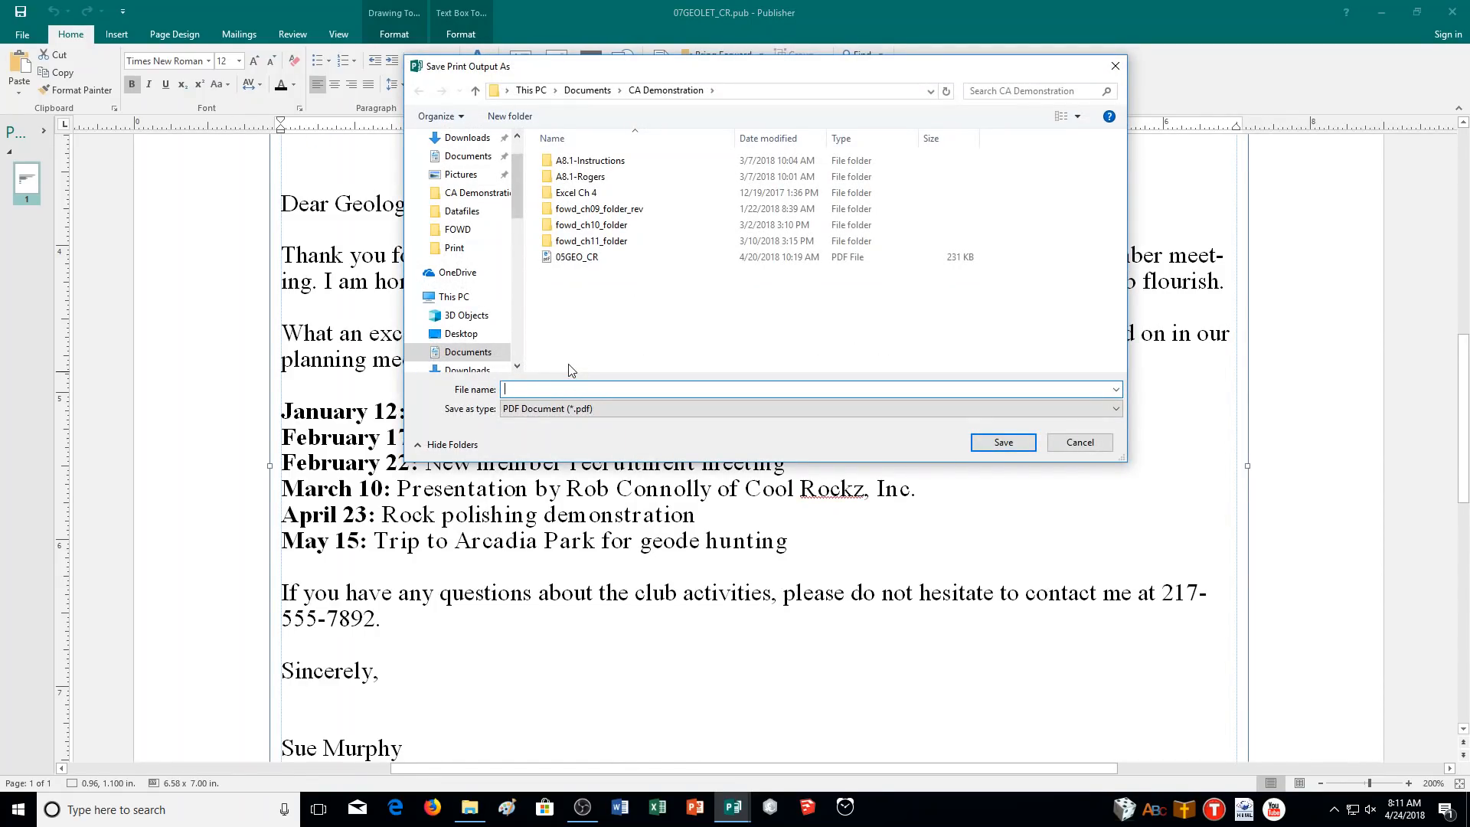
text(07G)
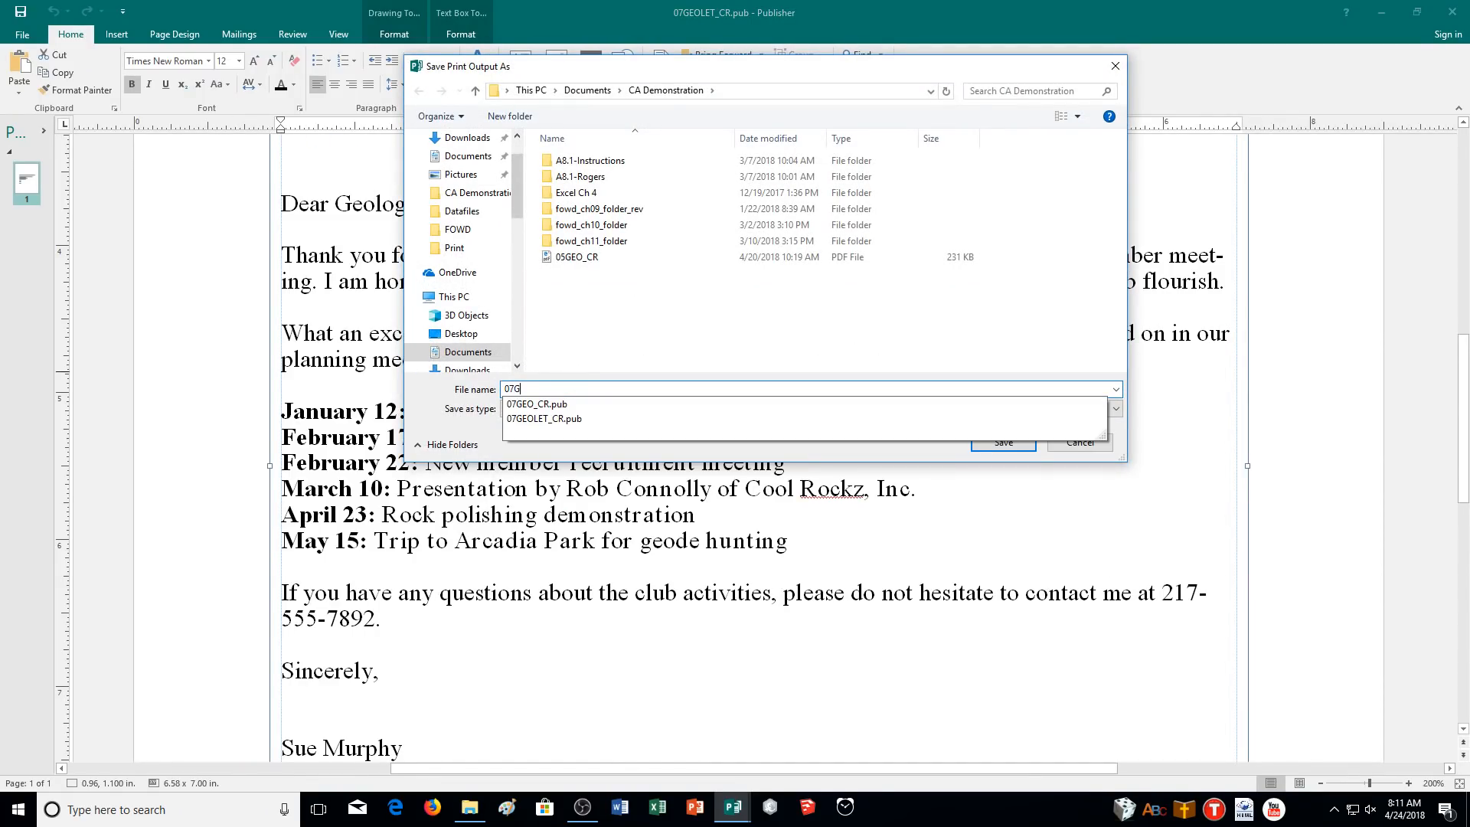
text(EOLET_CR)
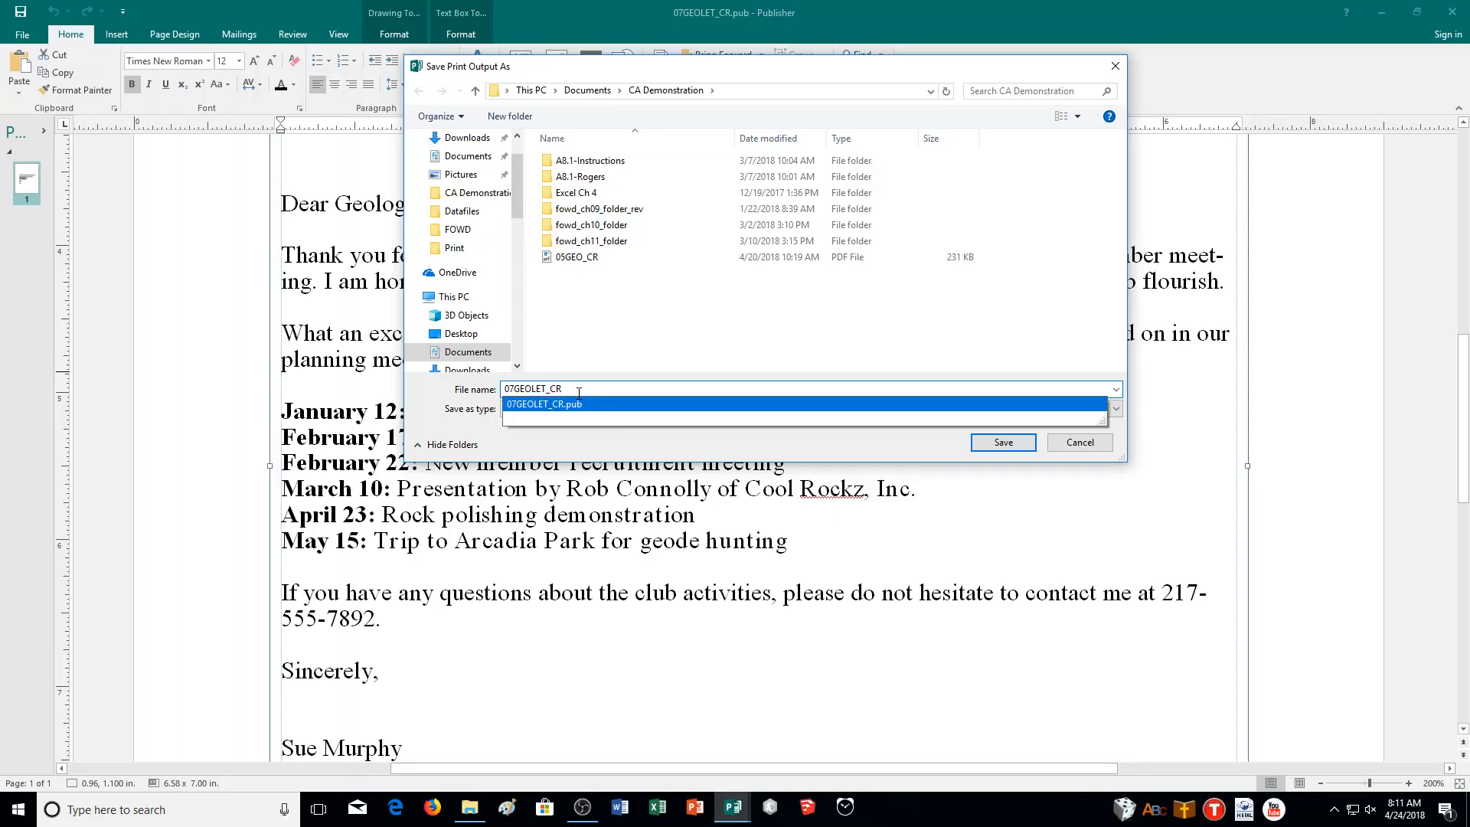
click(617, 455)
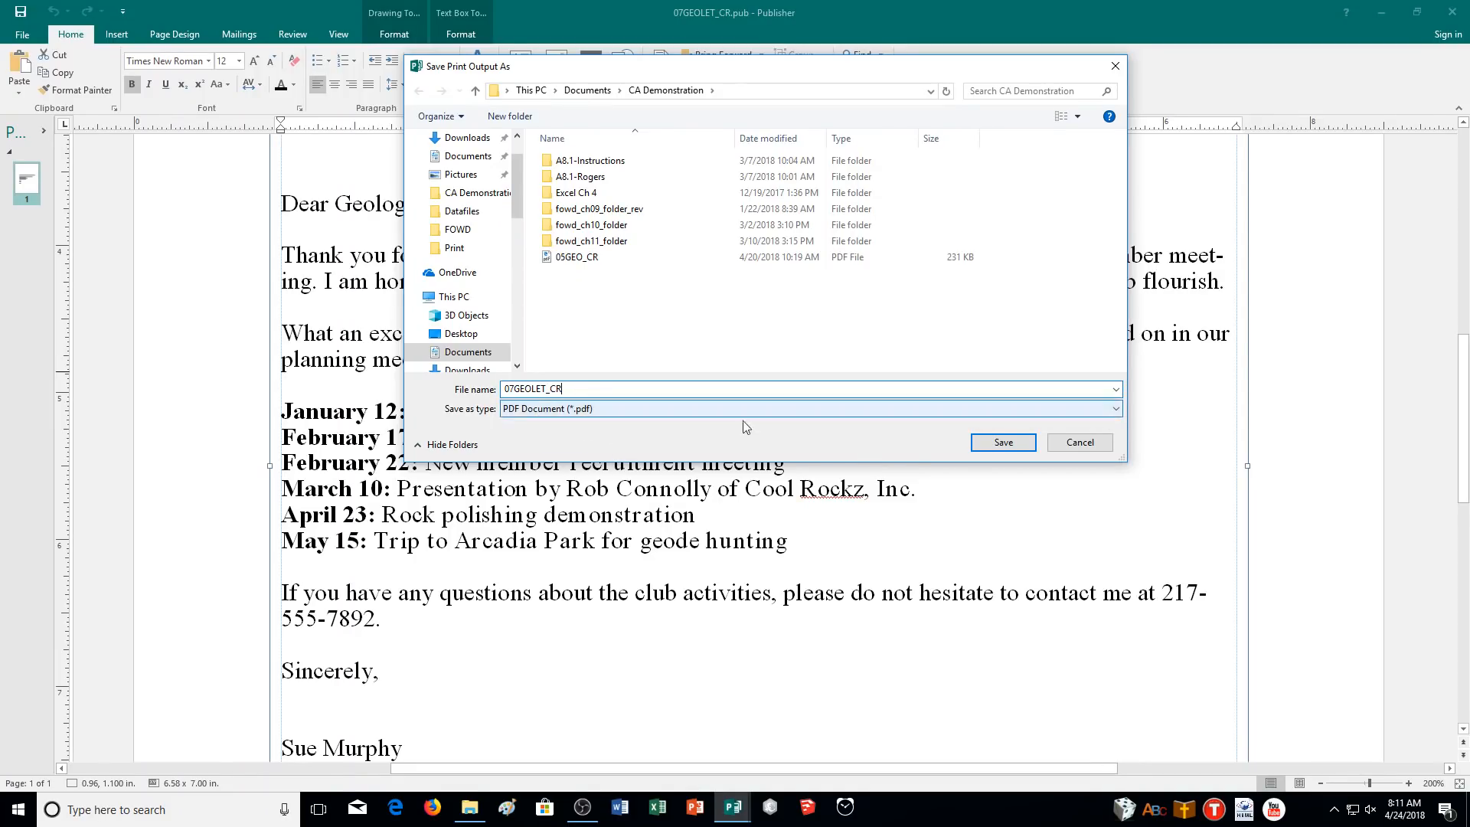
click(998, 452)
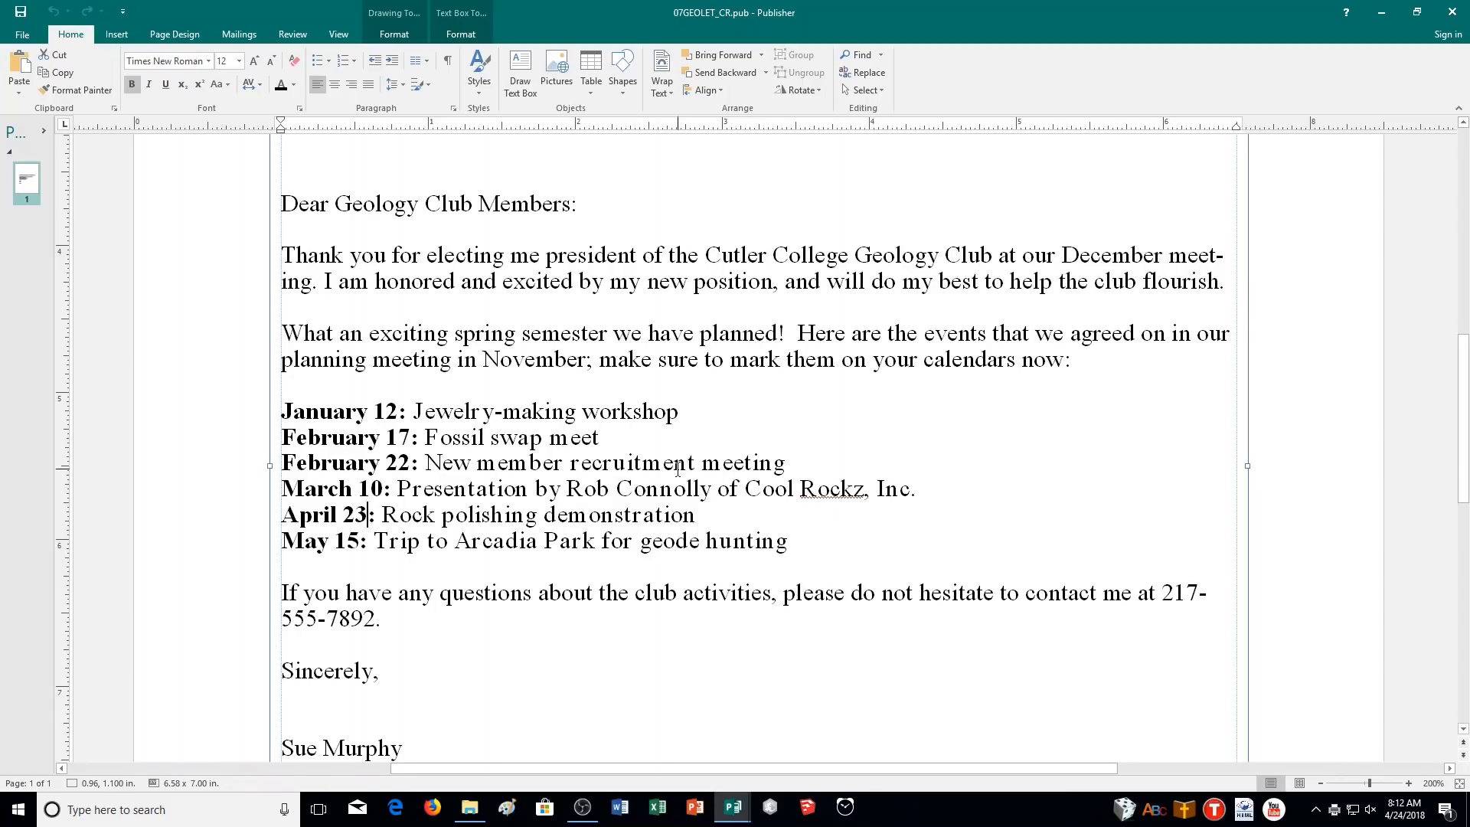
Open the publication OPUB07A from the CA Demonstration folder.
click(23, 35)
click(34, 128)
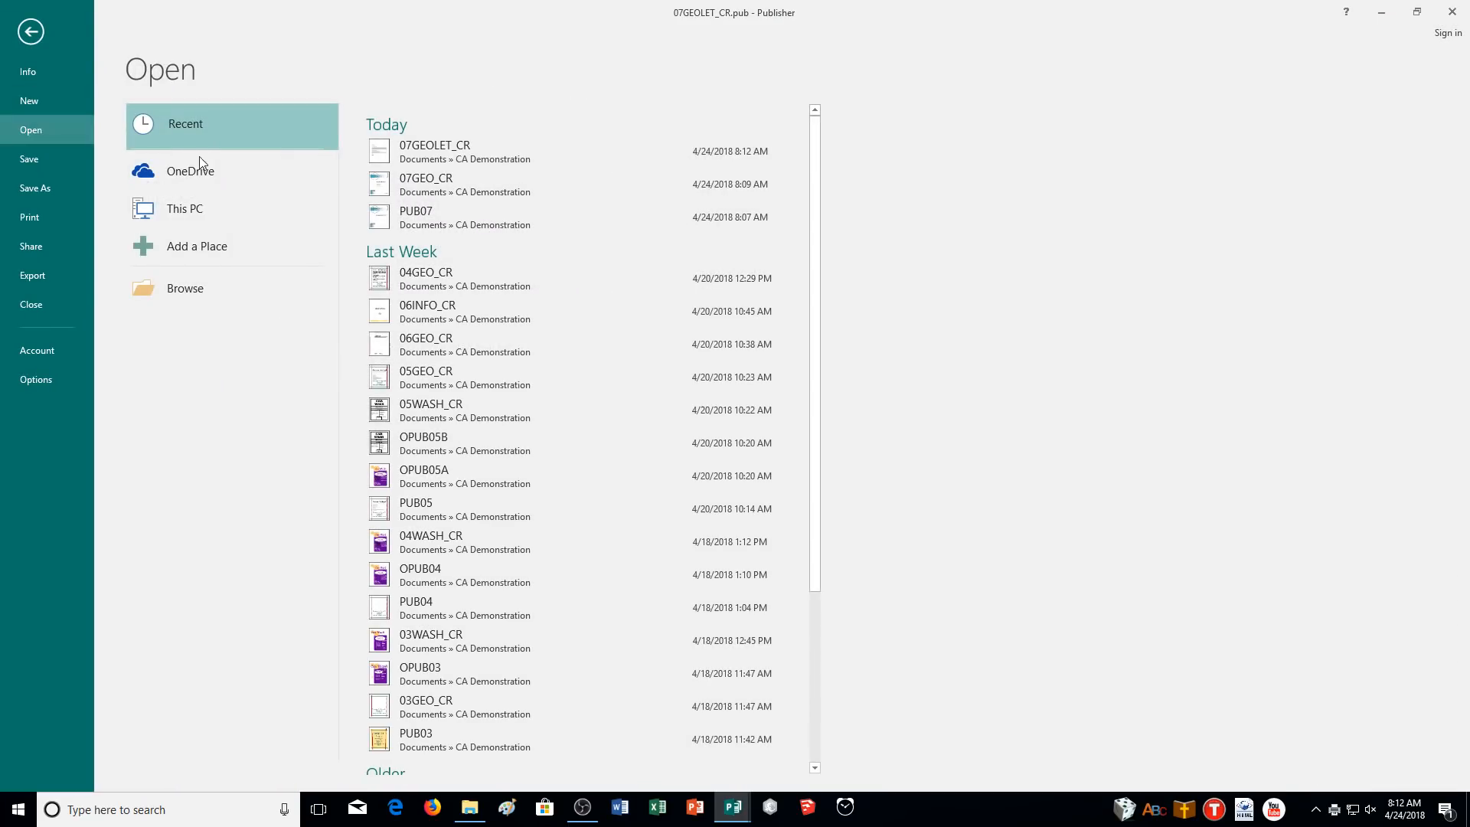
click(191, 299)
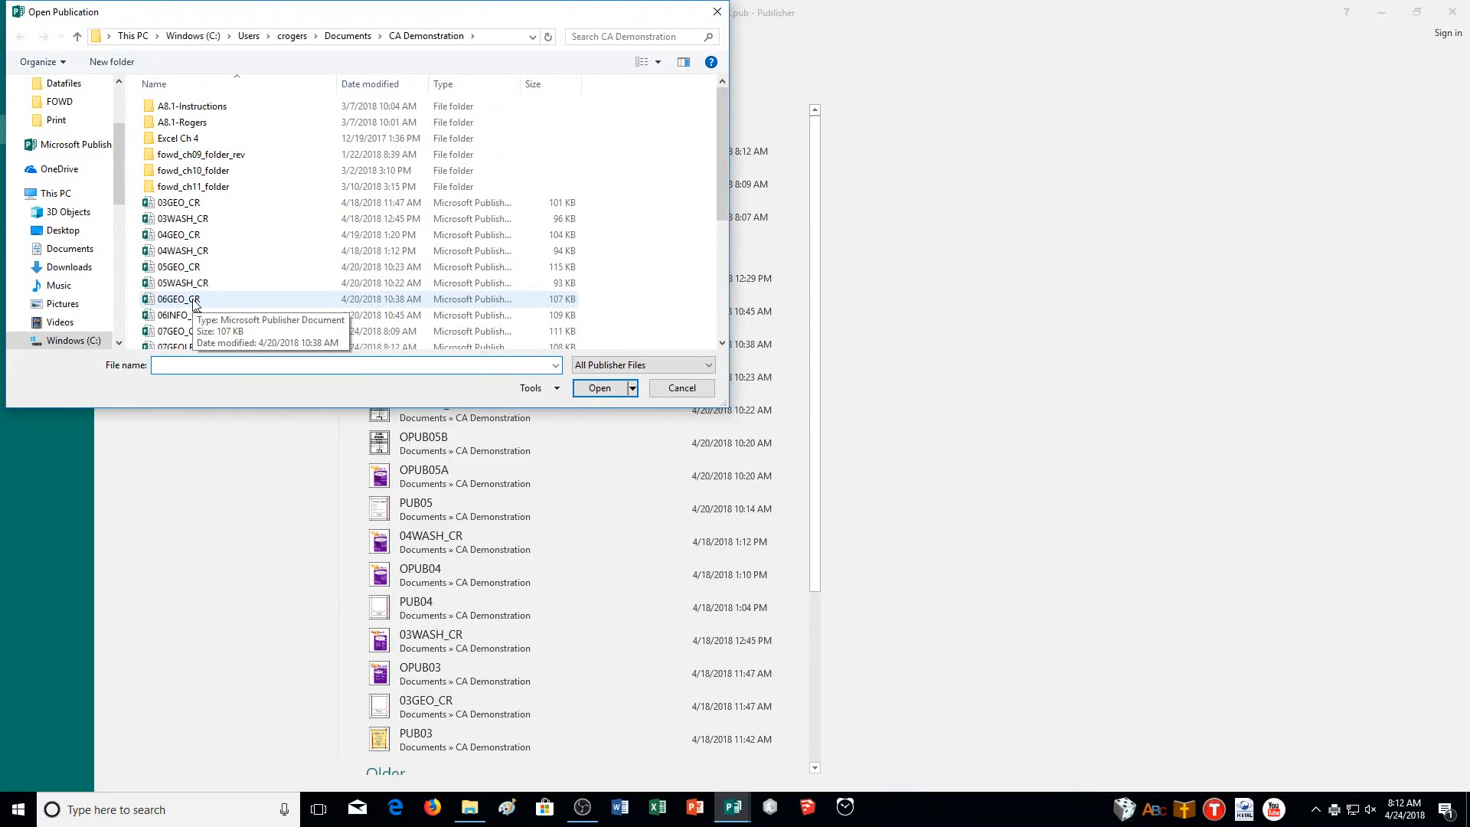
scroll(249, 248, down, 3)
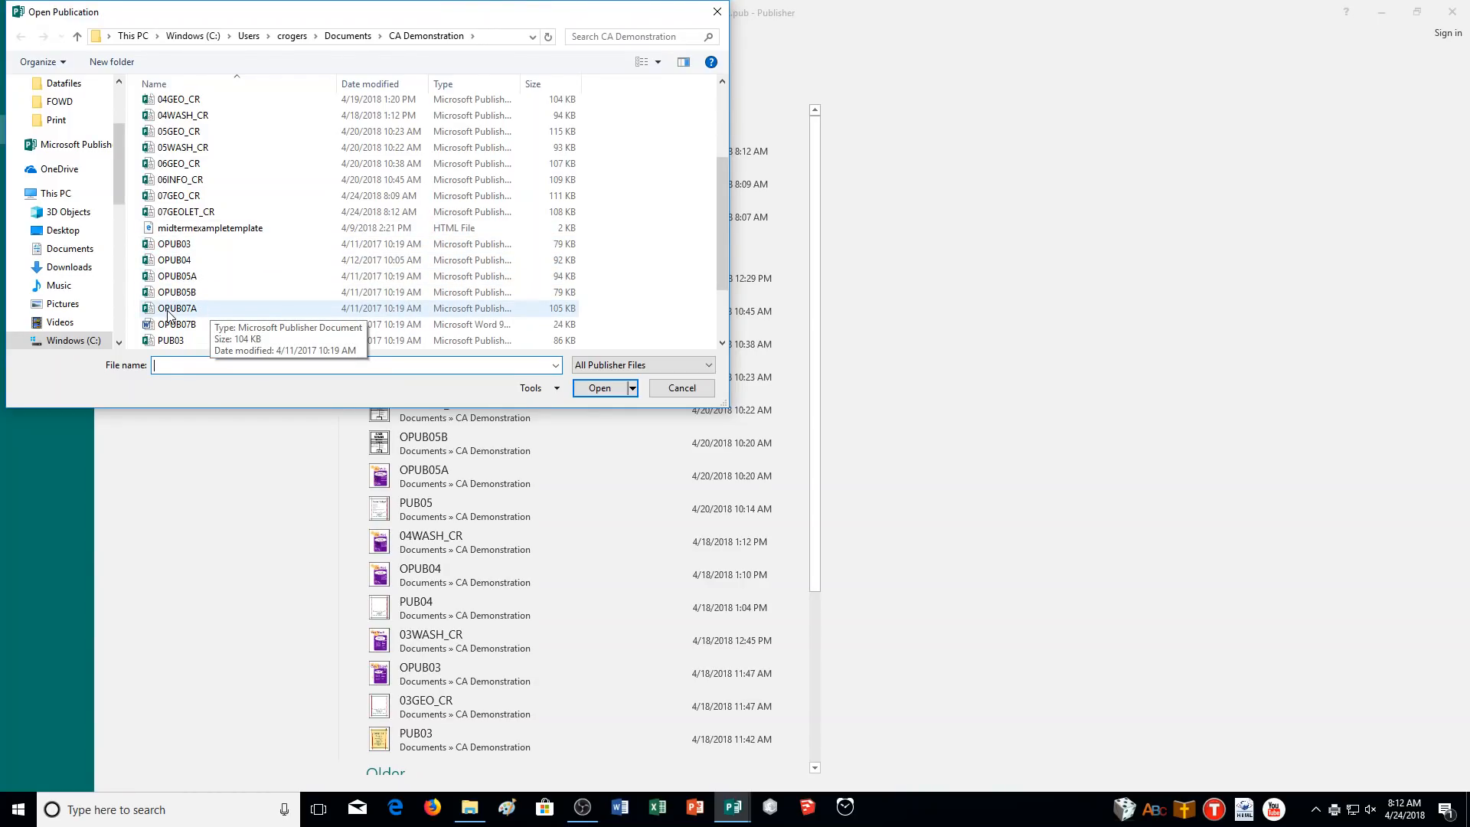
scroll(220, 314, down, 1)
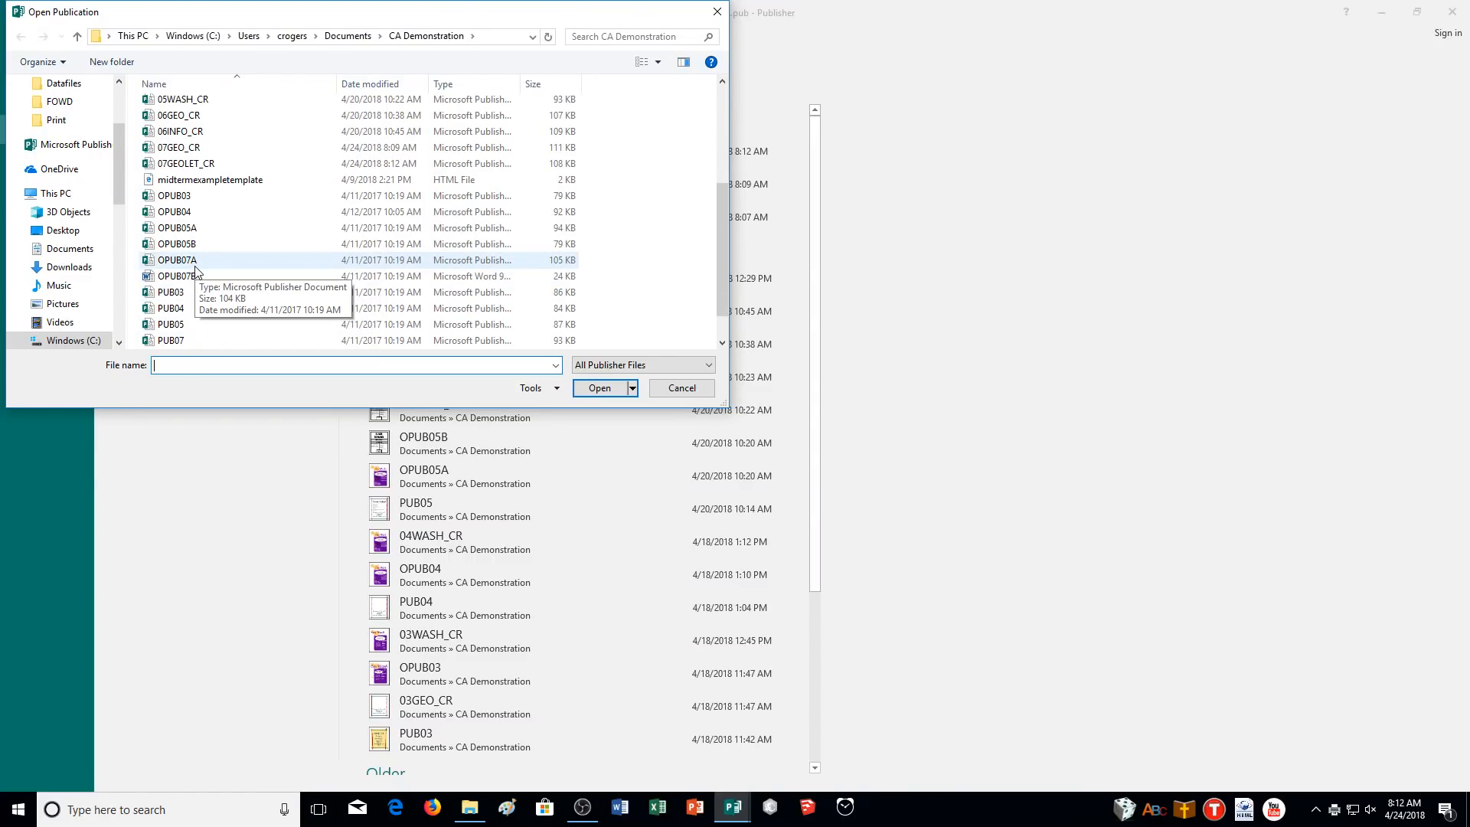
scroll(195, 269, down, 1)
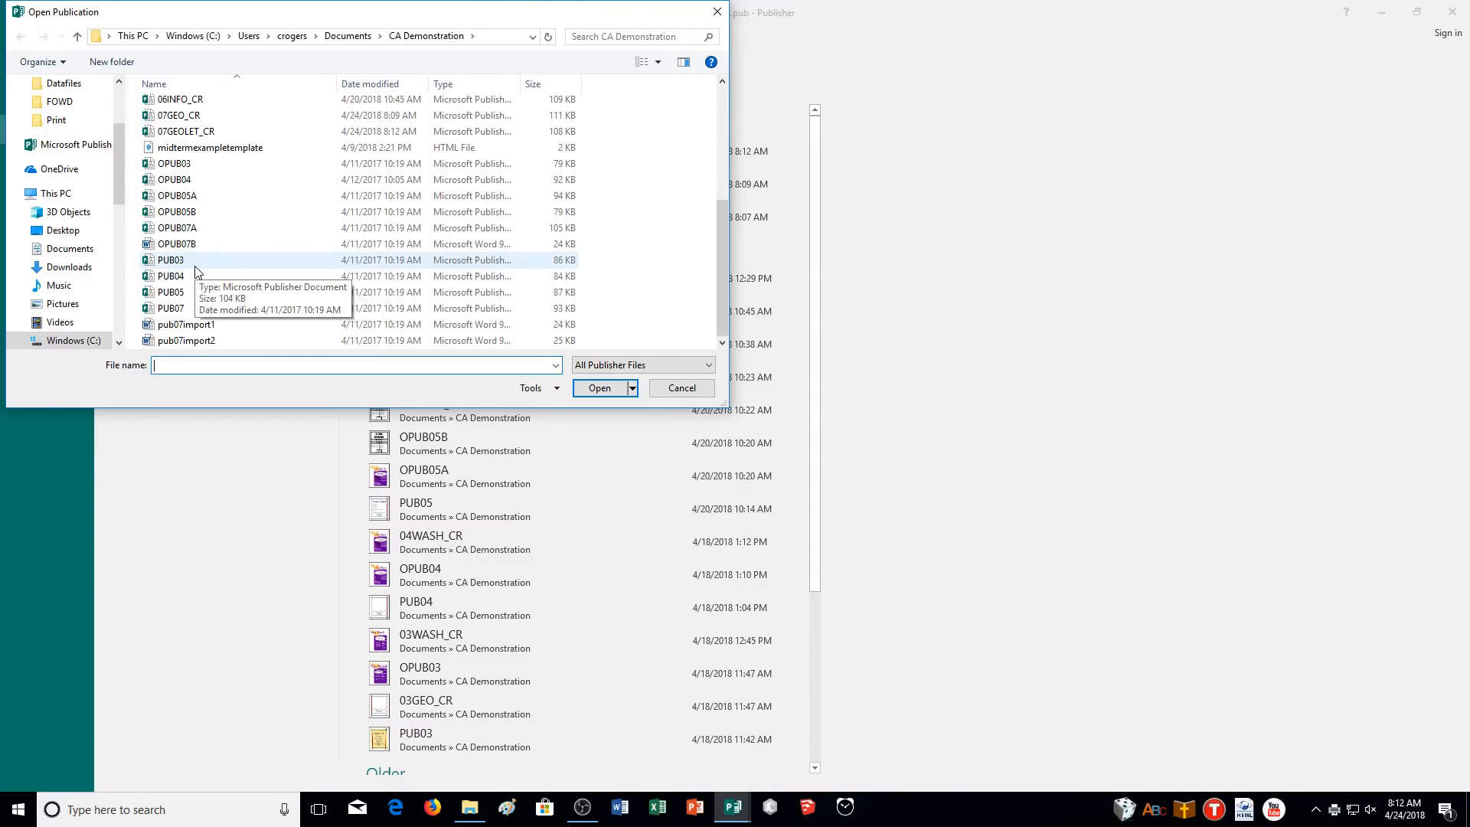
click(213, 230)
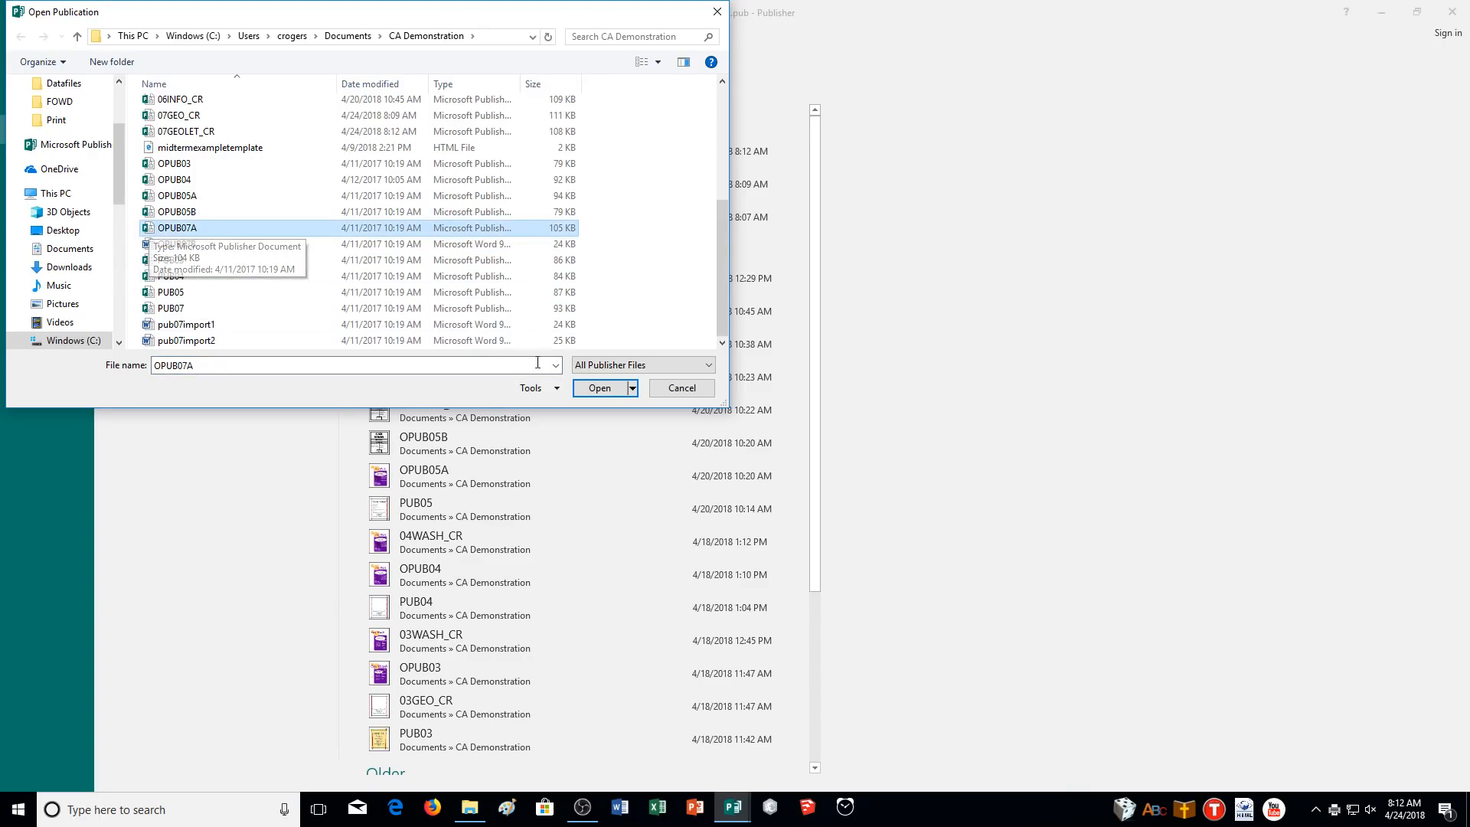
click(599, 387)
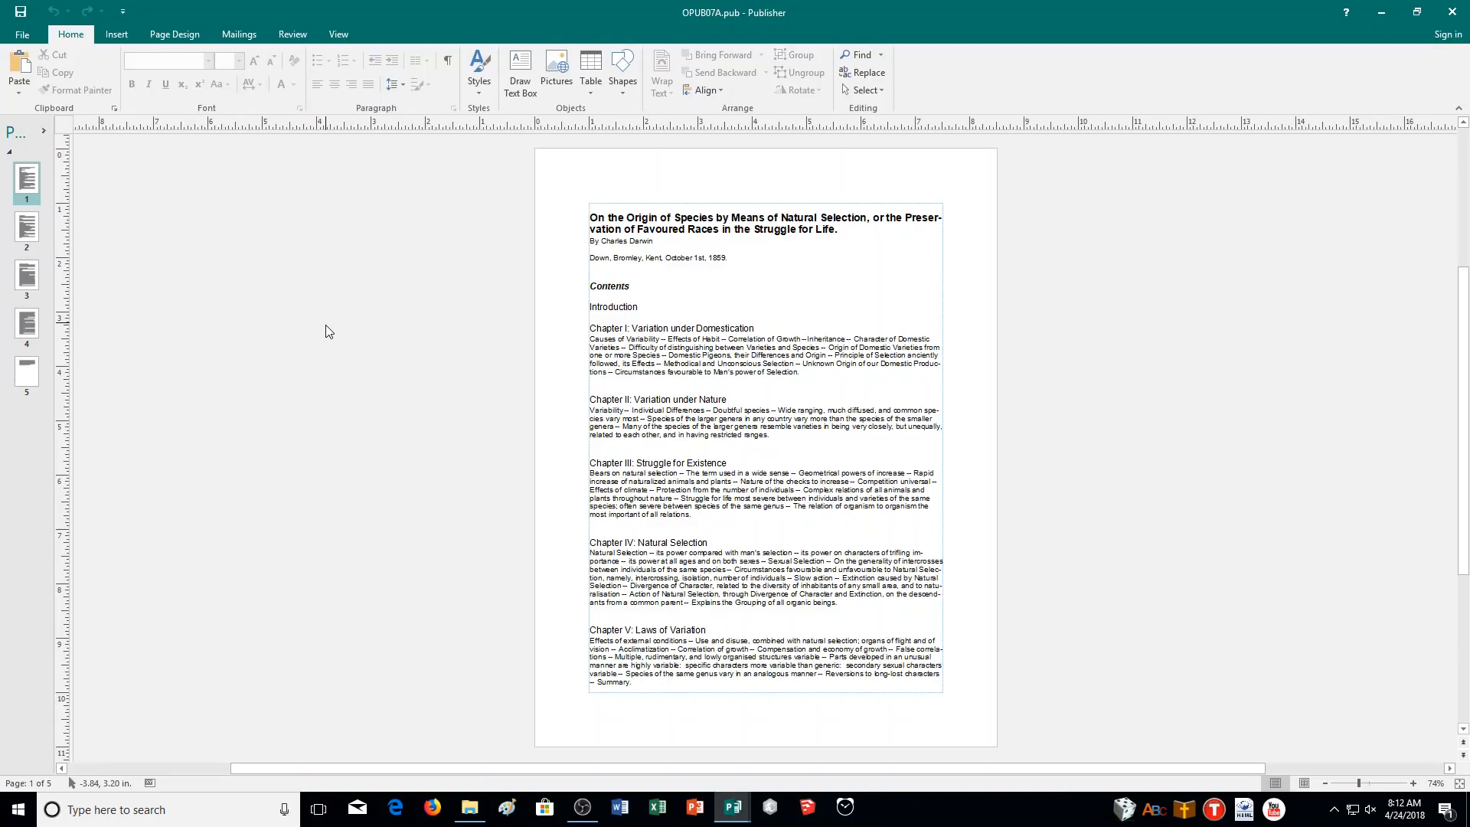
Save a copy of the opened essay publication as 07ESSAY_CR in the CA Demonstration folder.
click(24, 35)
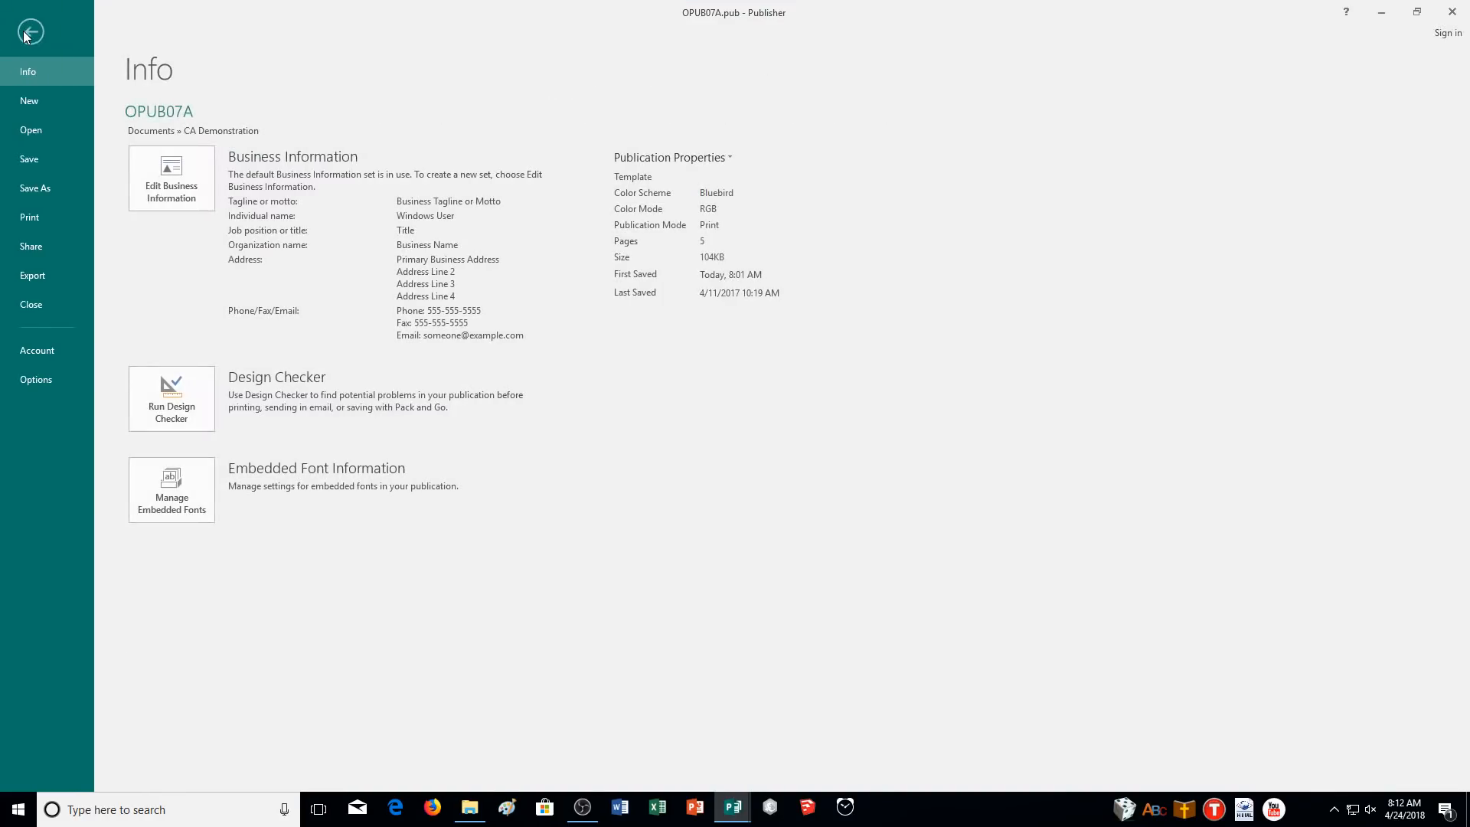
click(55, 188)
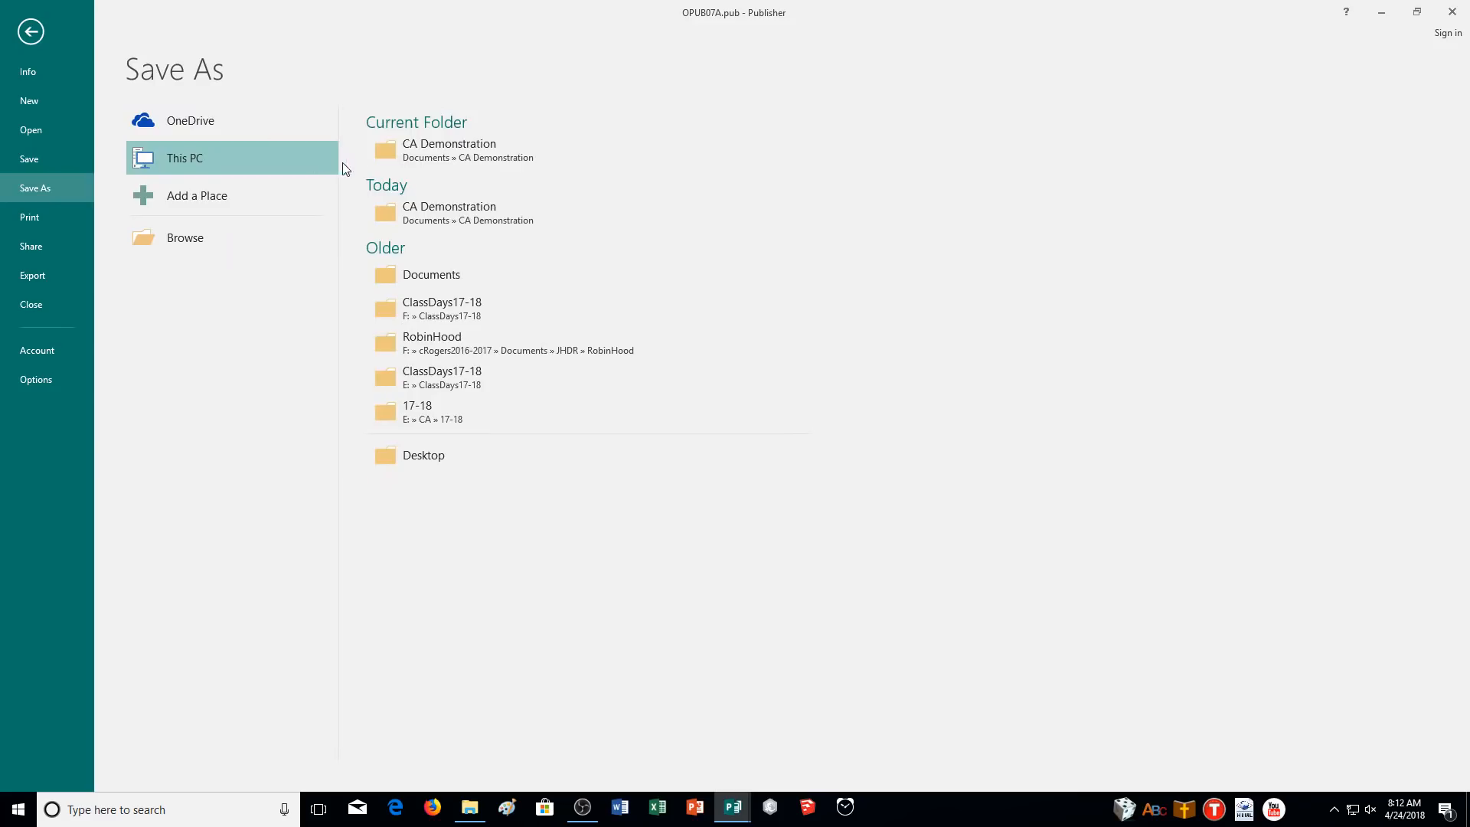
click(458, 153)
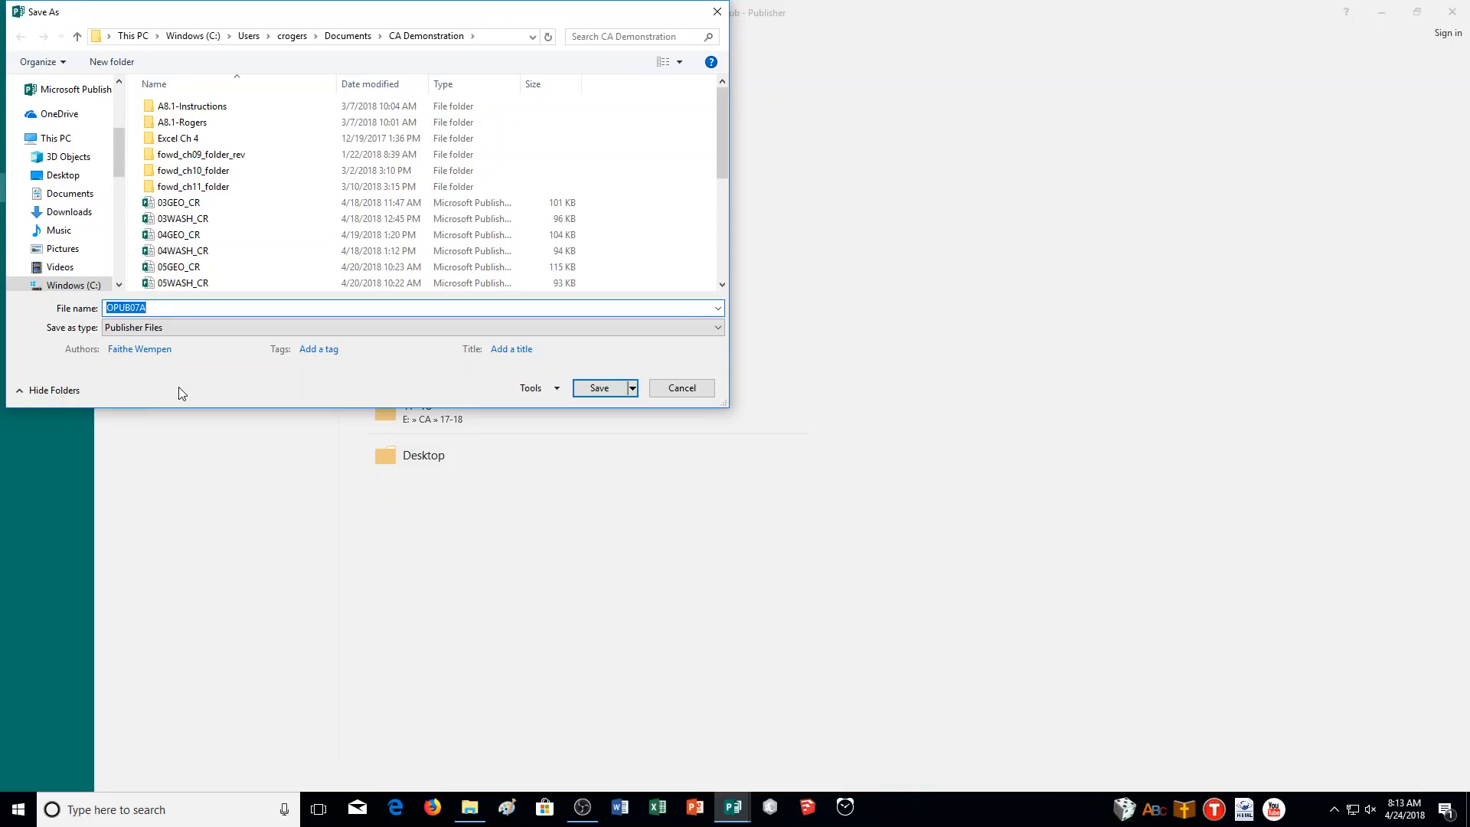
text(07)
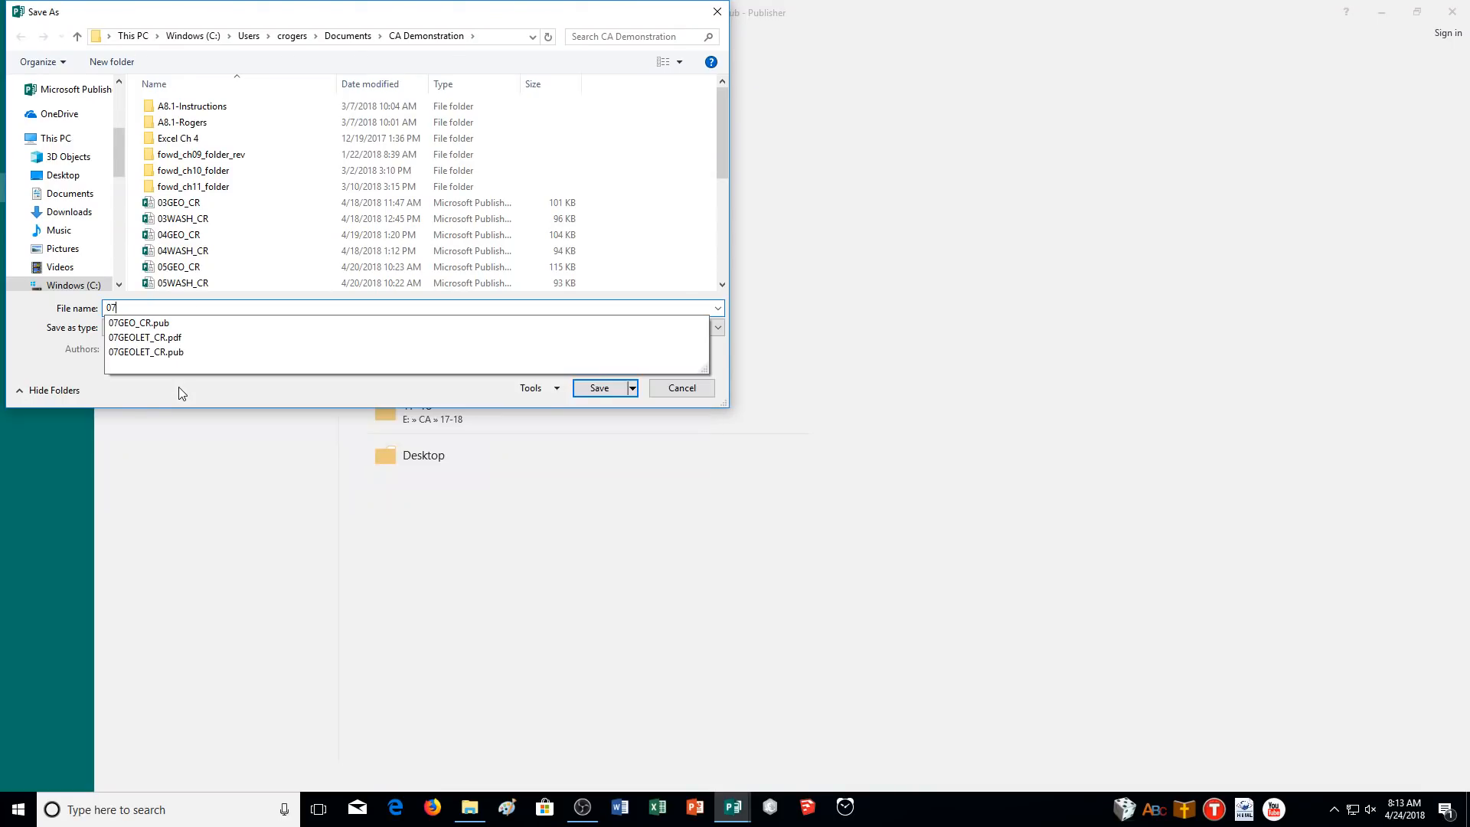
text(ESSAY_CR)
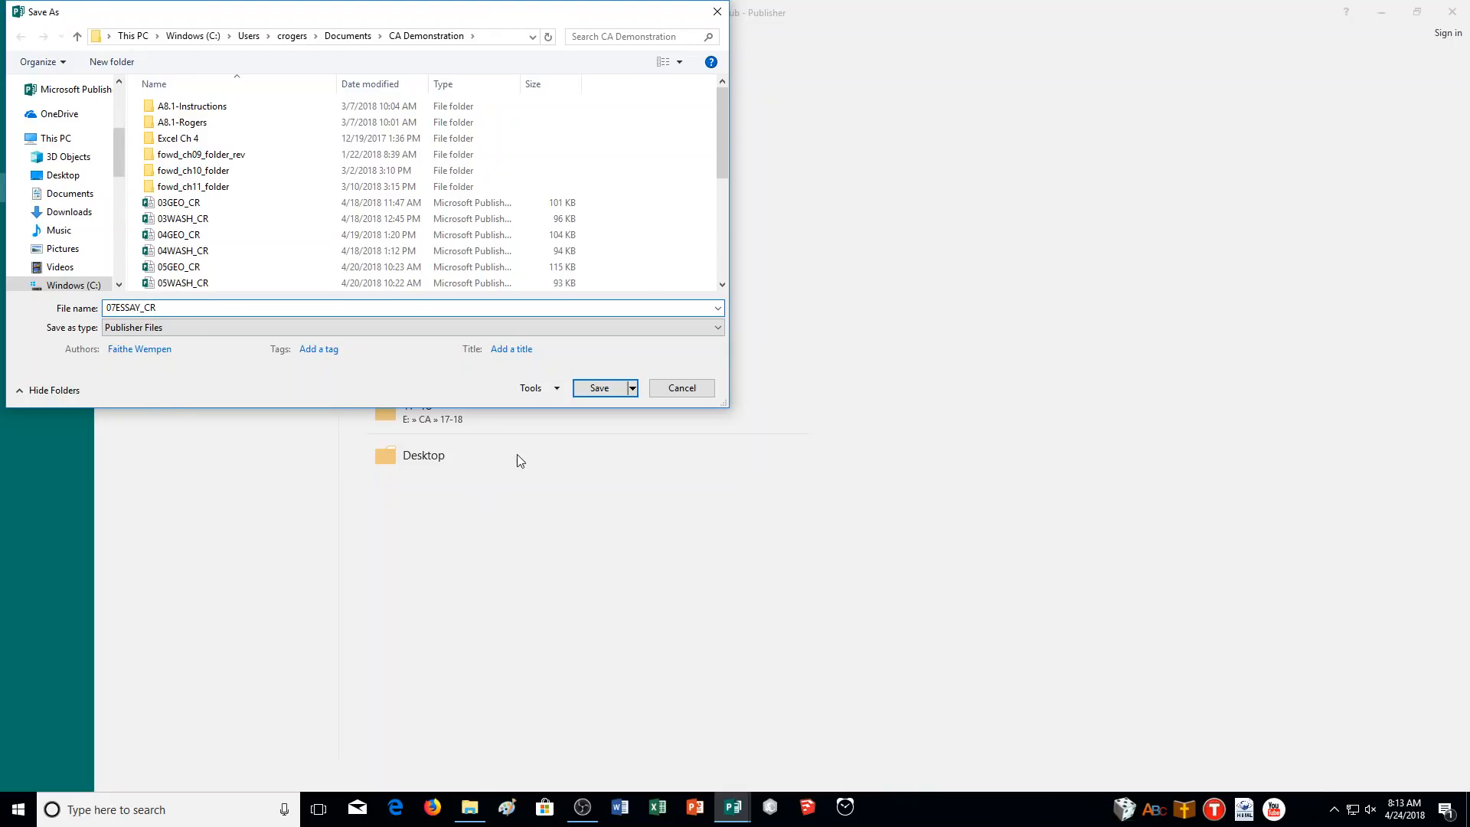
click(599, 389)
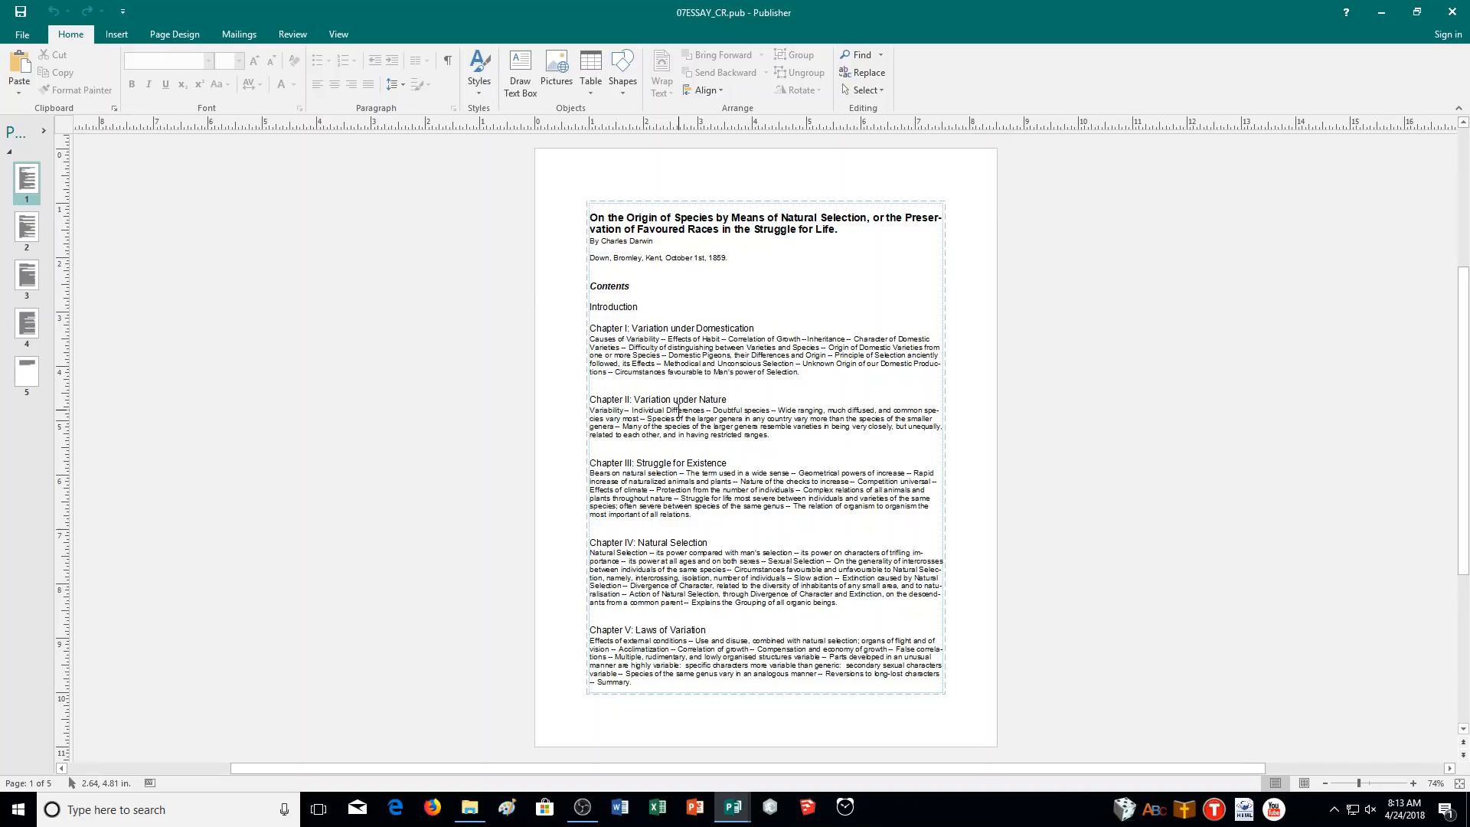
Lower the top edge of page 1's essay text box by about 1 inch, making the box about 6.58 x 8.04 in.
click(1414, 784)
scroll(1155, 531, up, 1)
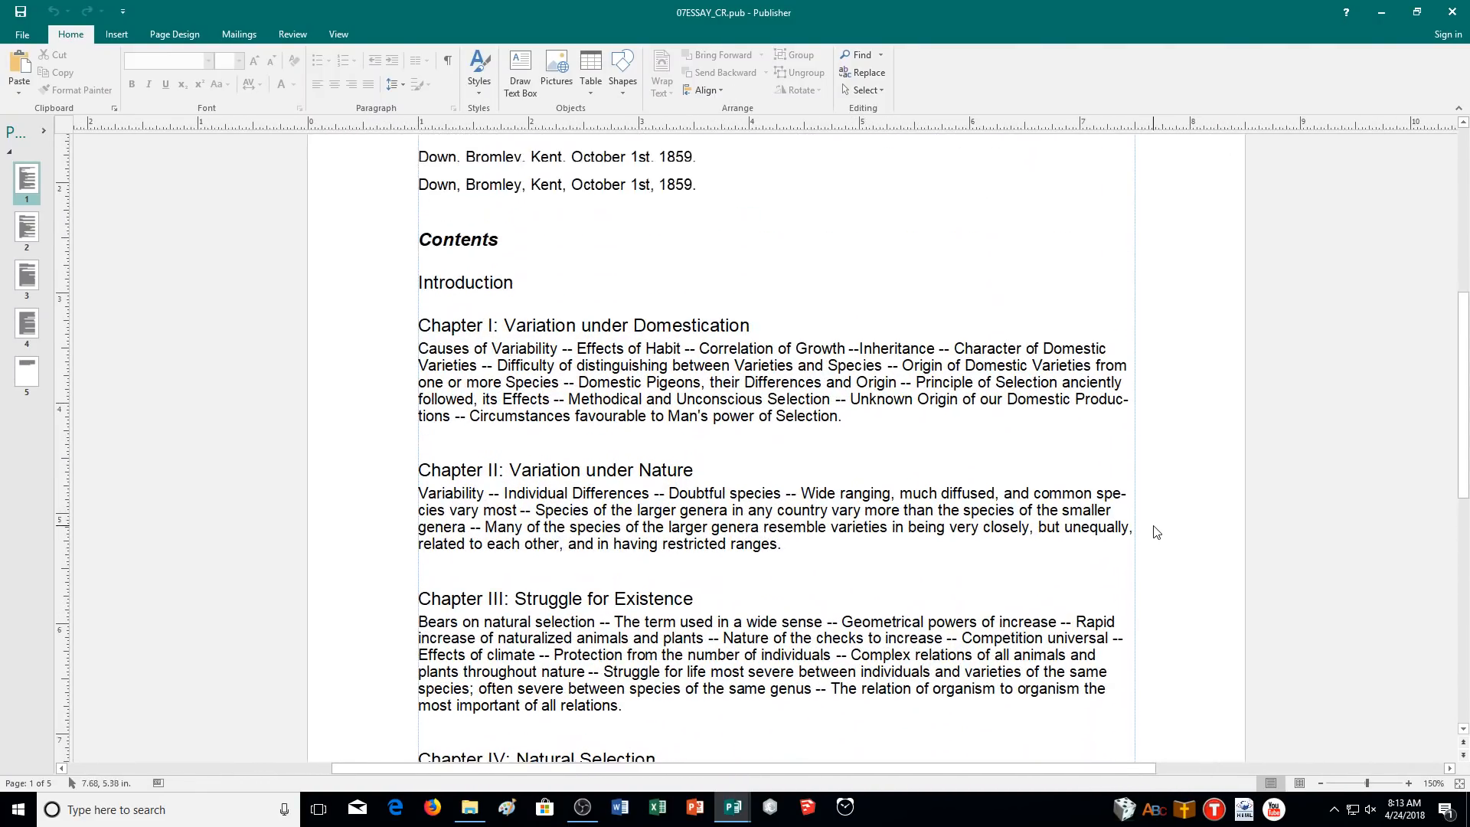
scroll(1156, 531, up, 4)
click(703, 316)
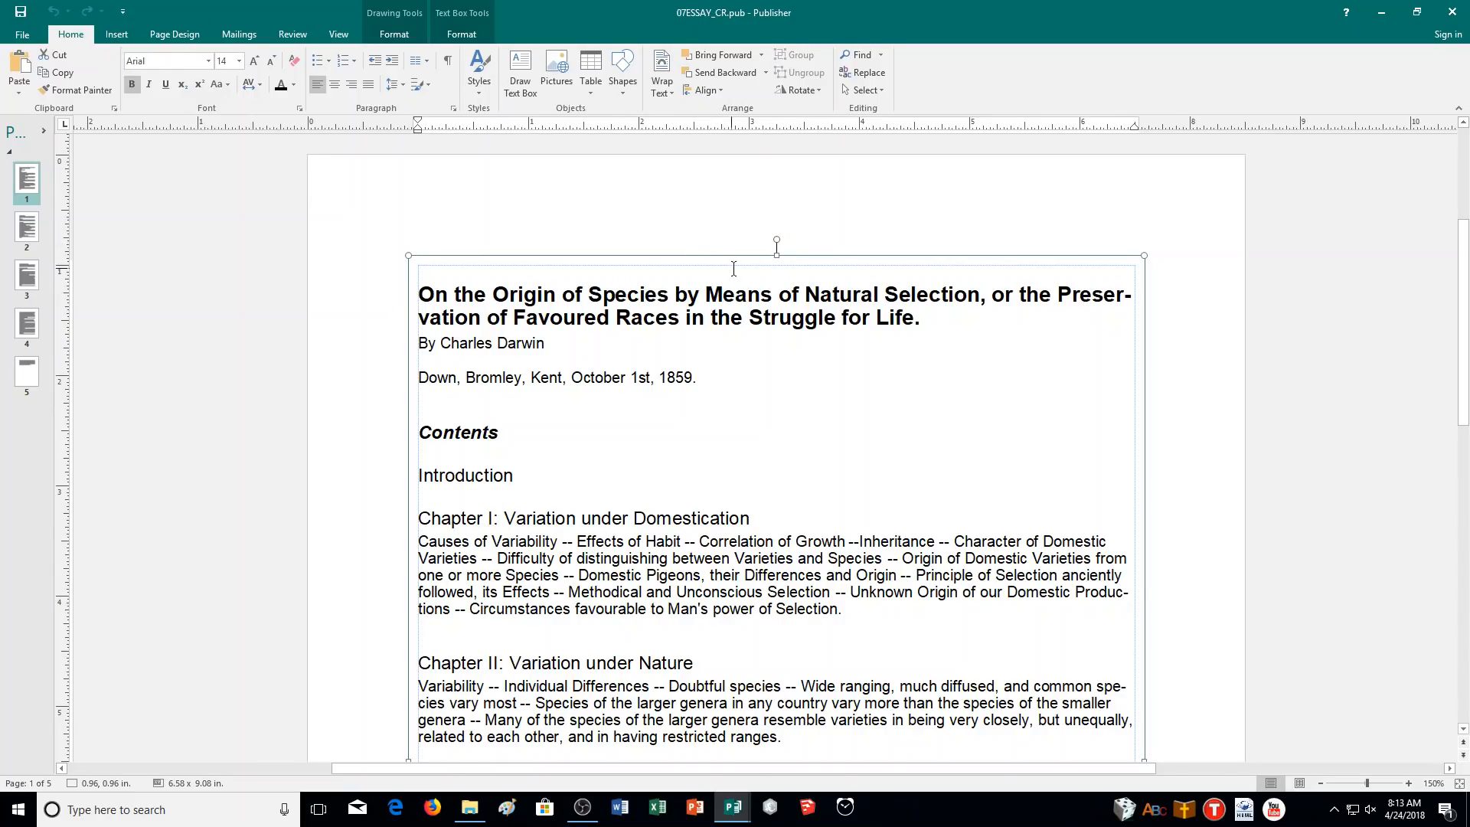
drag(776, 255, 786, 372)
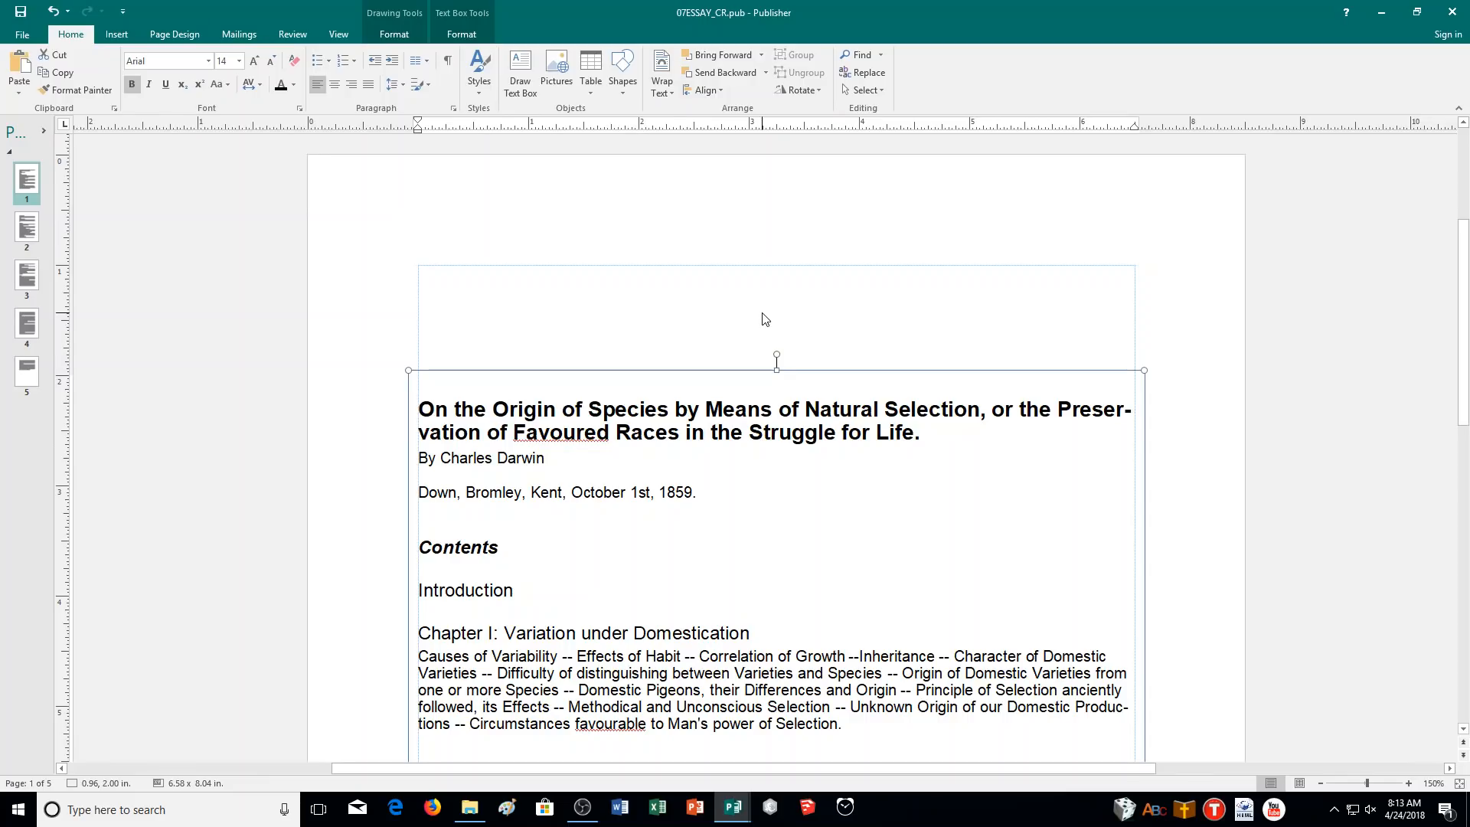
click(319, 287)
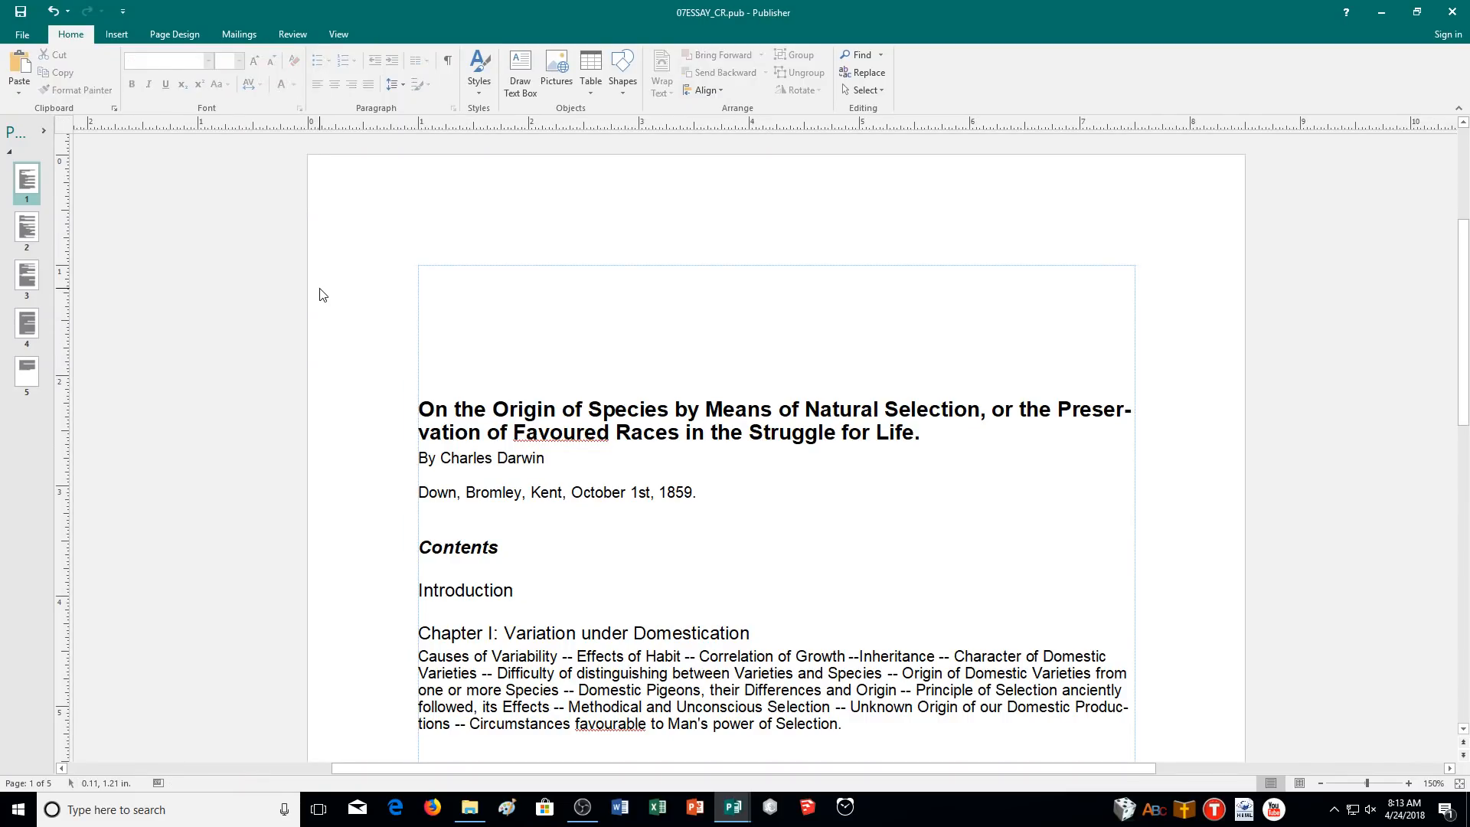
Draw a text box about 6.49 x 1.01 in between the margins, in the empty space above page 1's essay title.
click(129, 37)
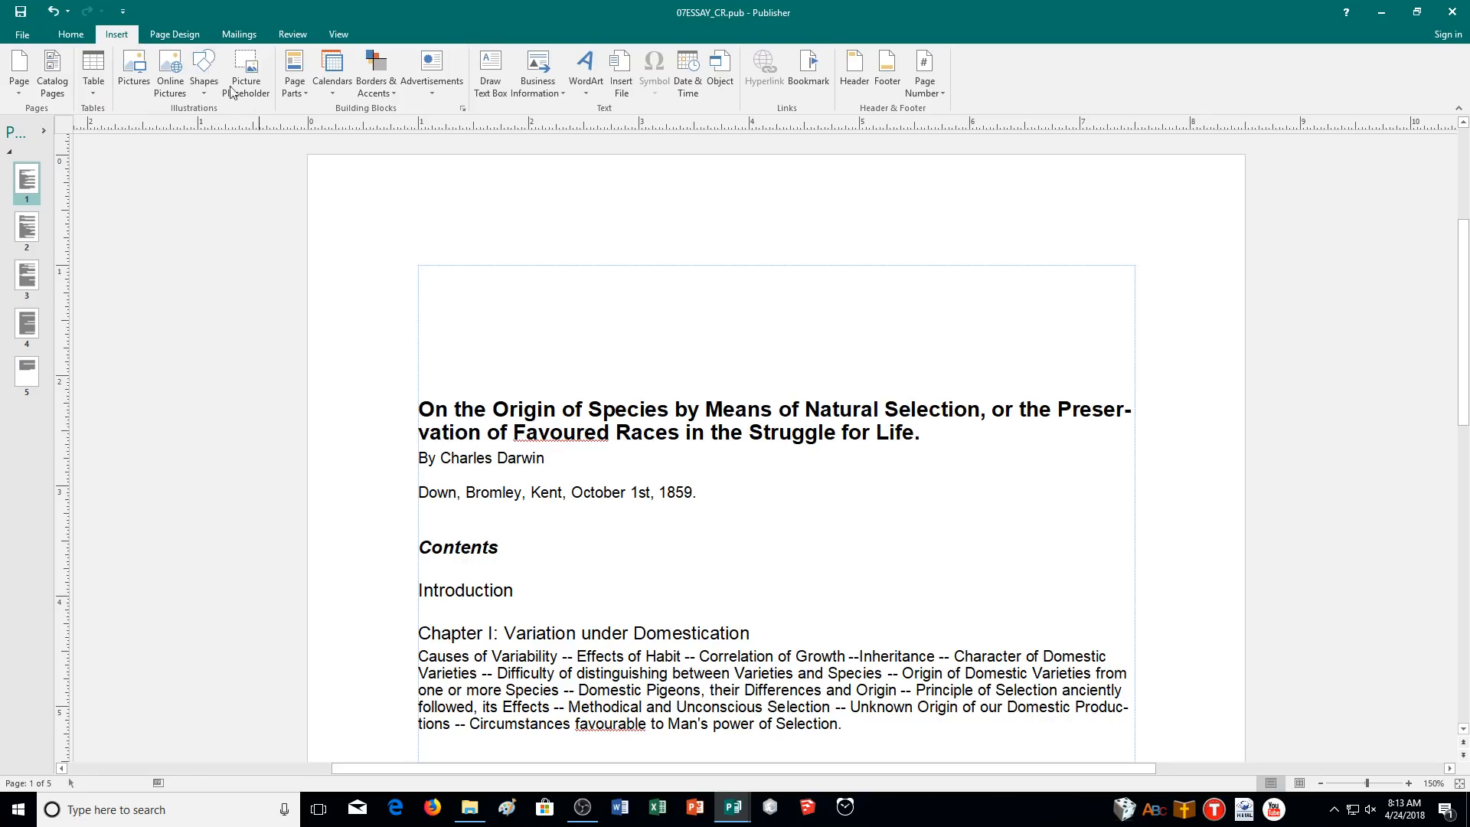
click(67, 34)
click(522, 77)
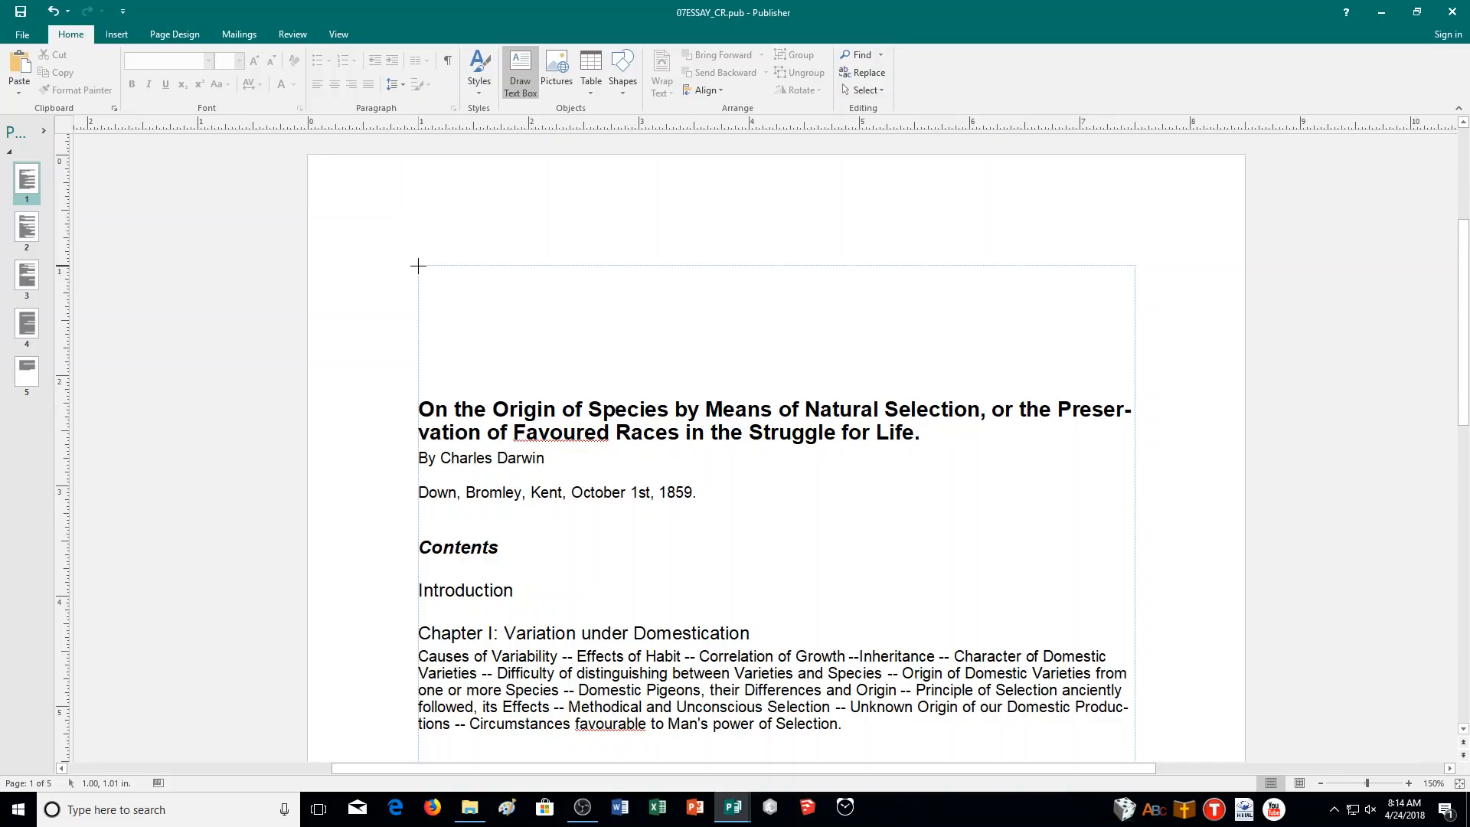
drag(419, 264, 1134, 376)
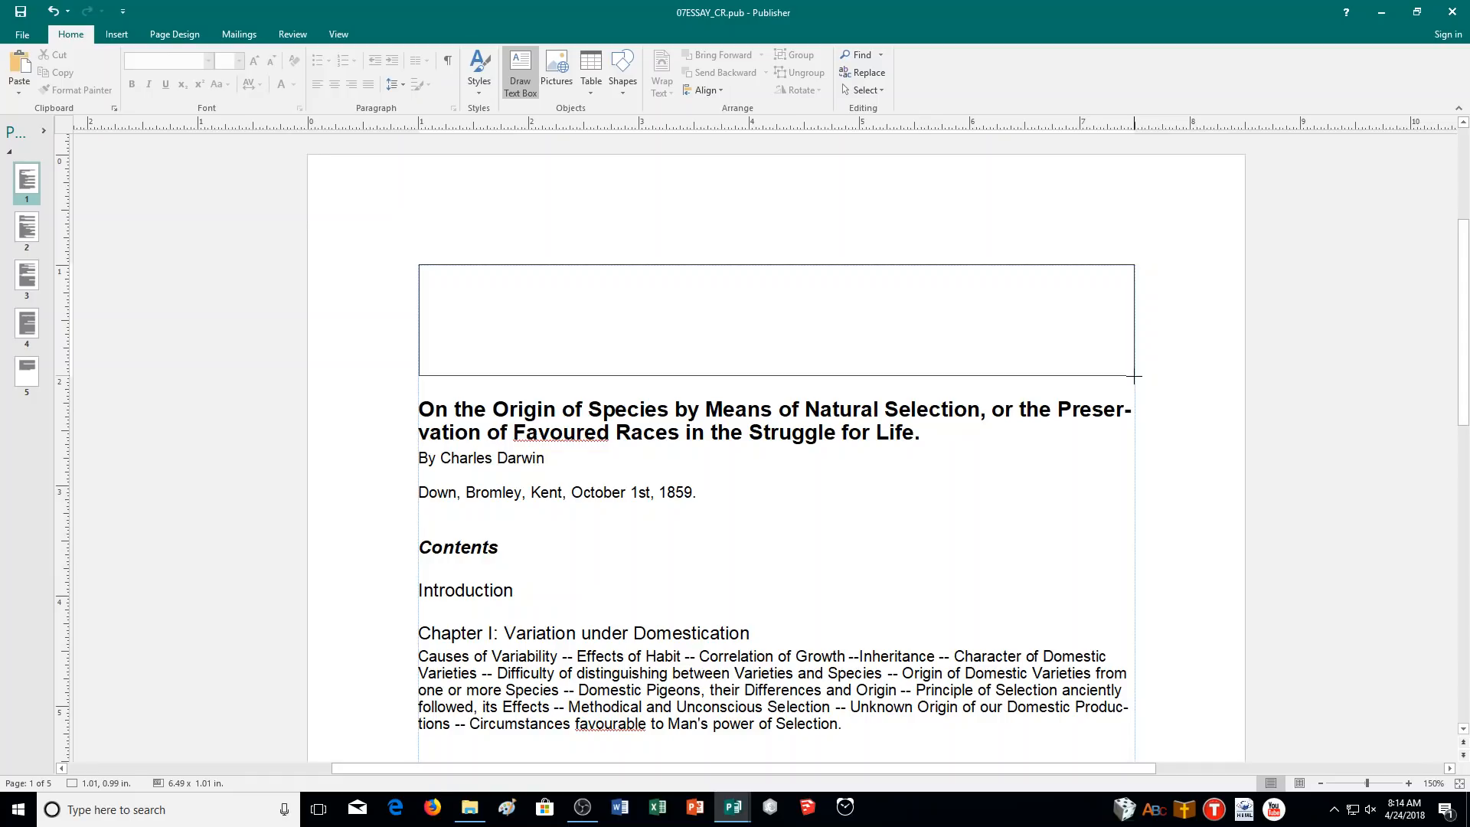
drag(1134, 377, 1135, 377)
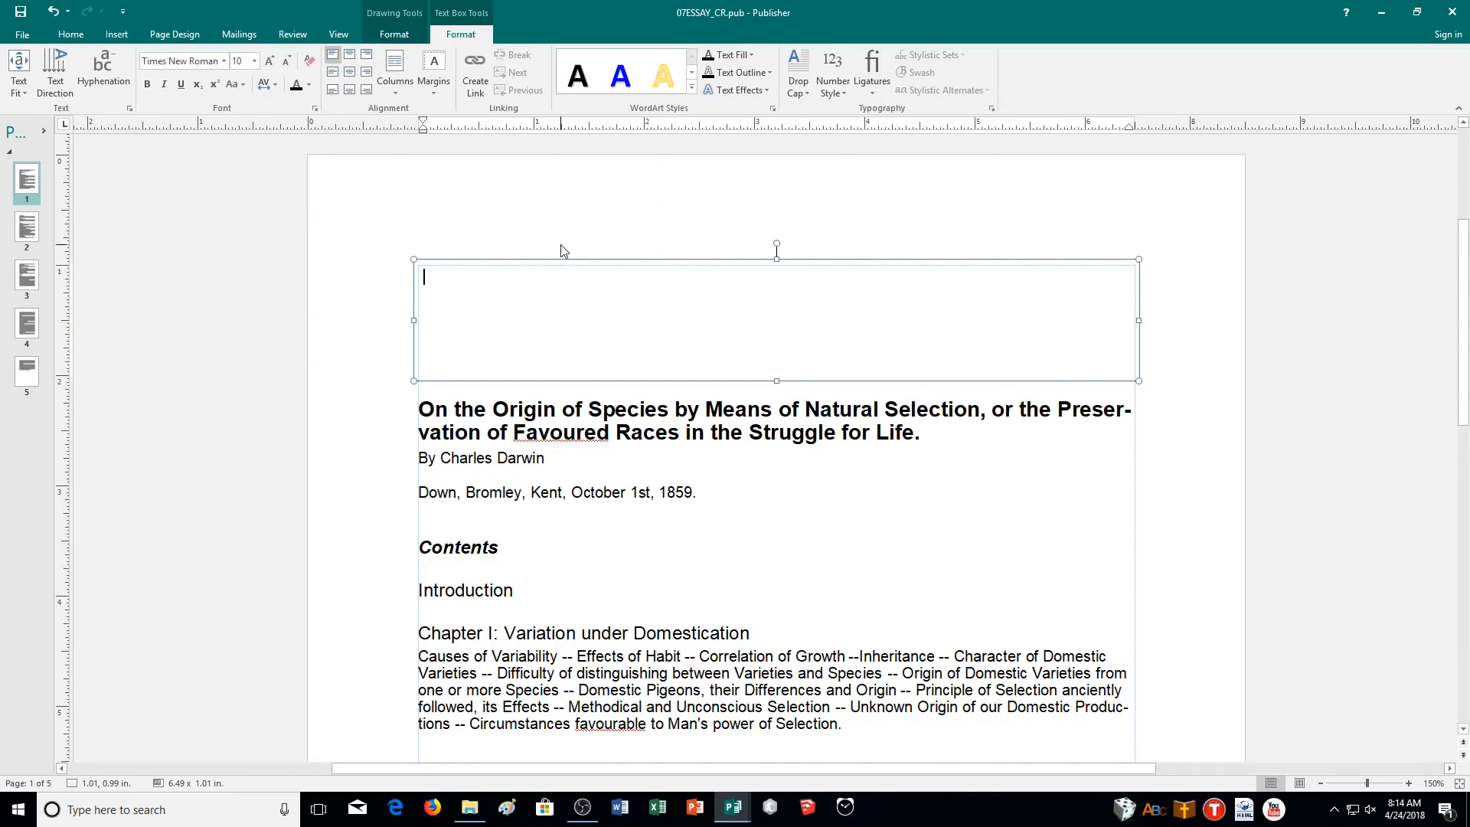
Import the text of the Word file OPUB07B from the CA Demonstration folder into the new text box.
click(115, 35)
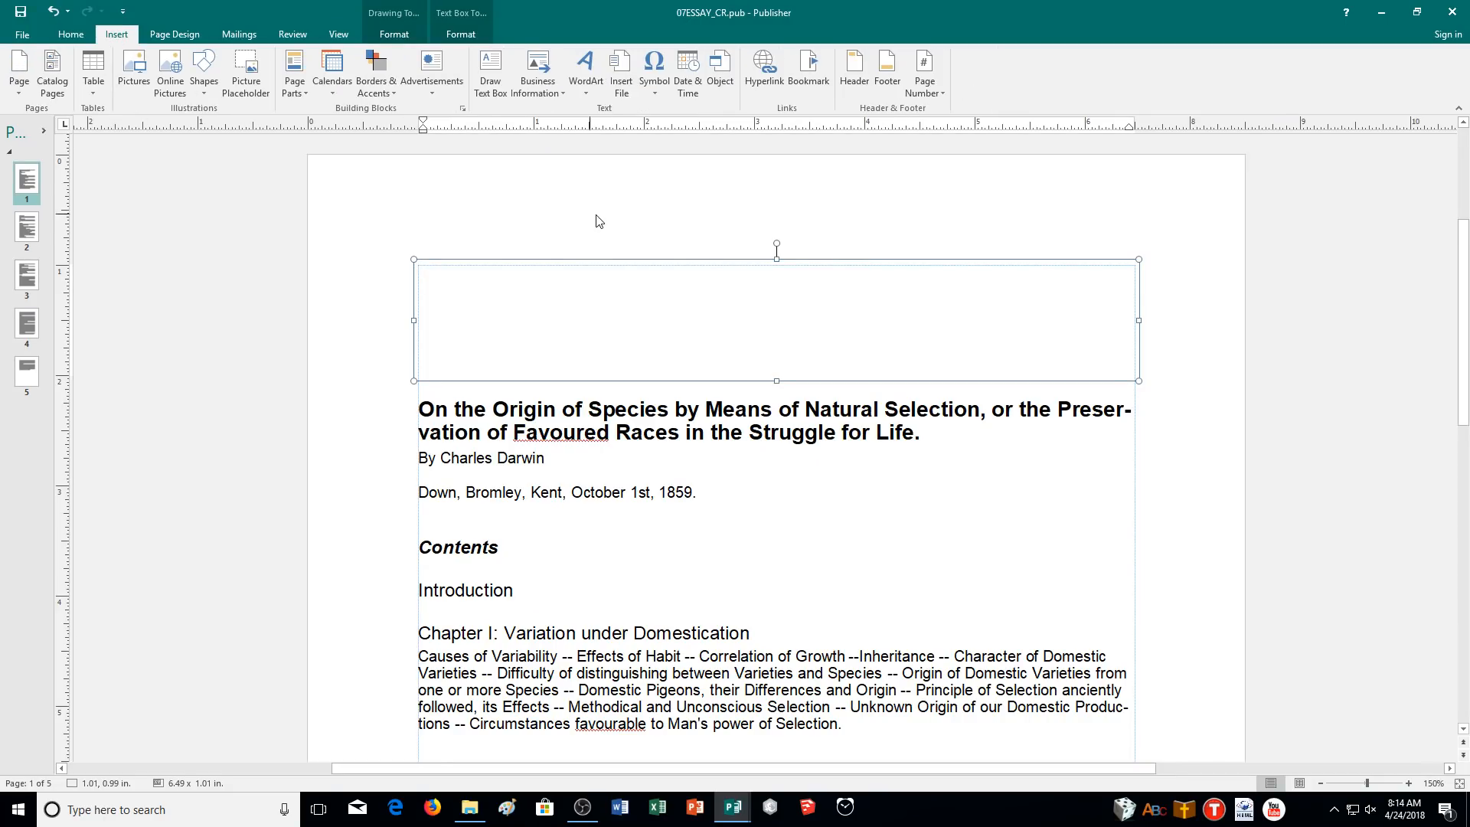
click(626, 98)
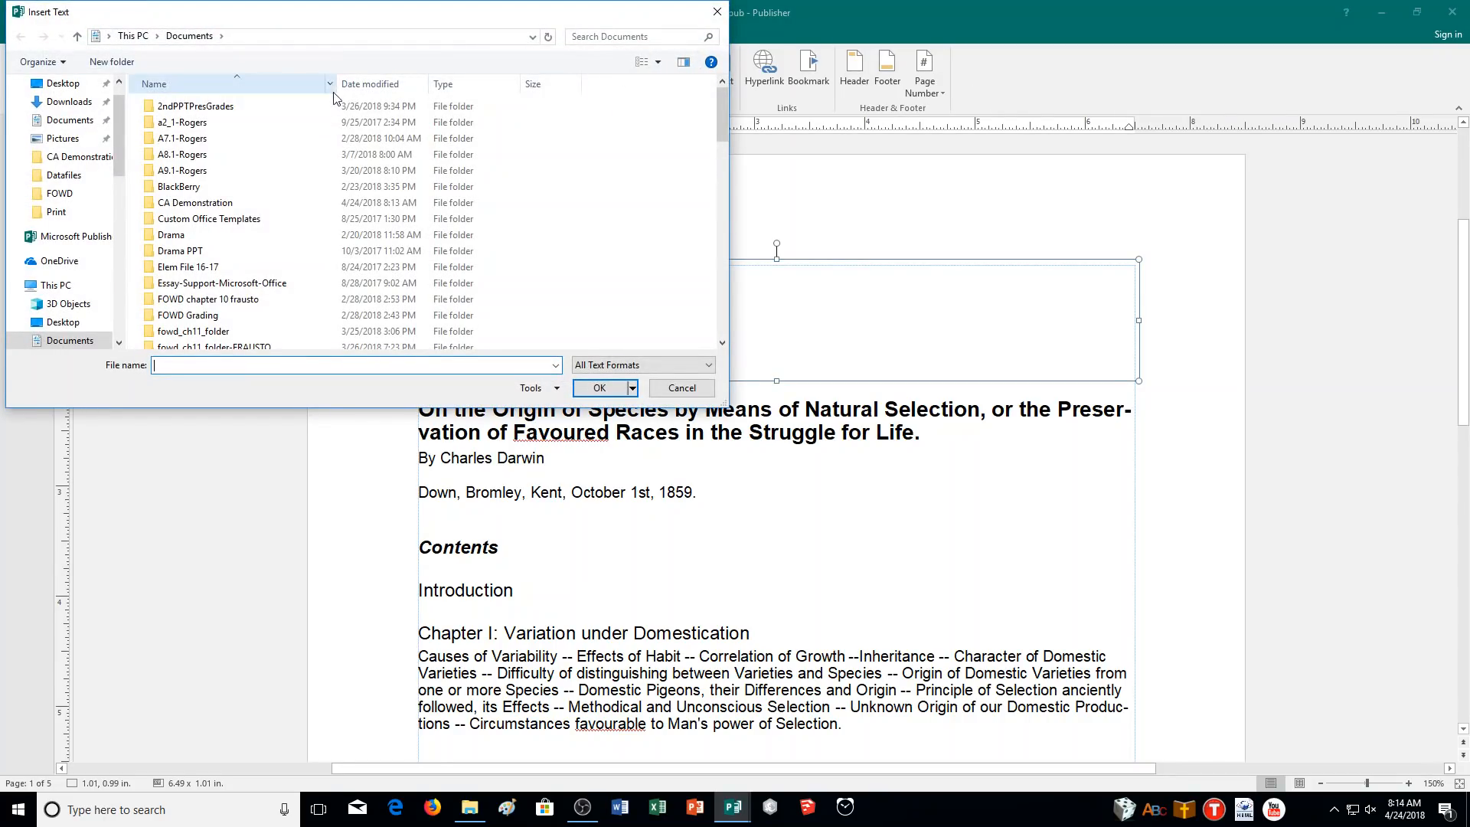
double_click(197, 208)
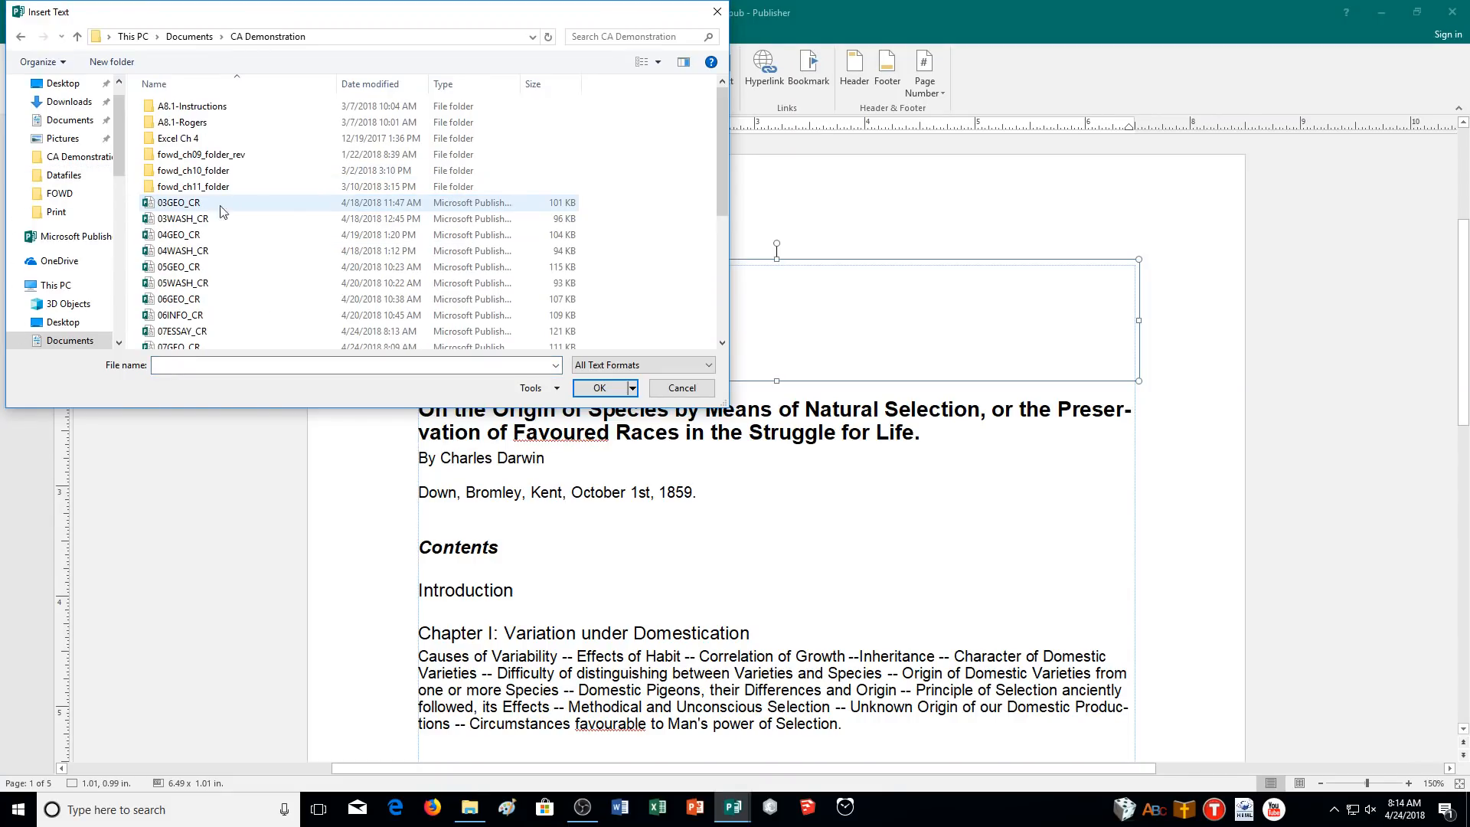
scroll(213, 260, down, 4)
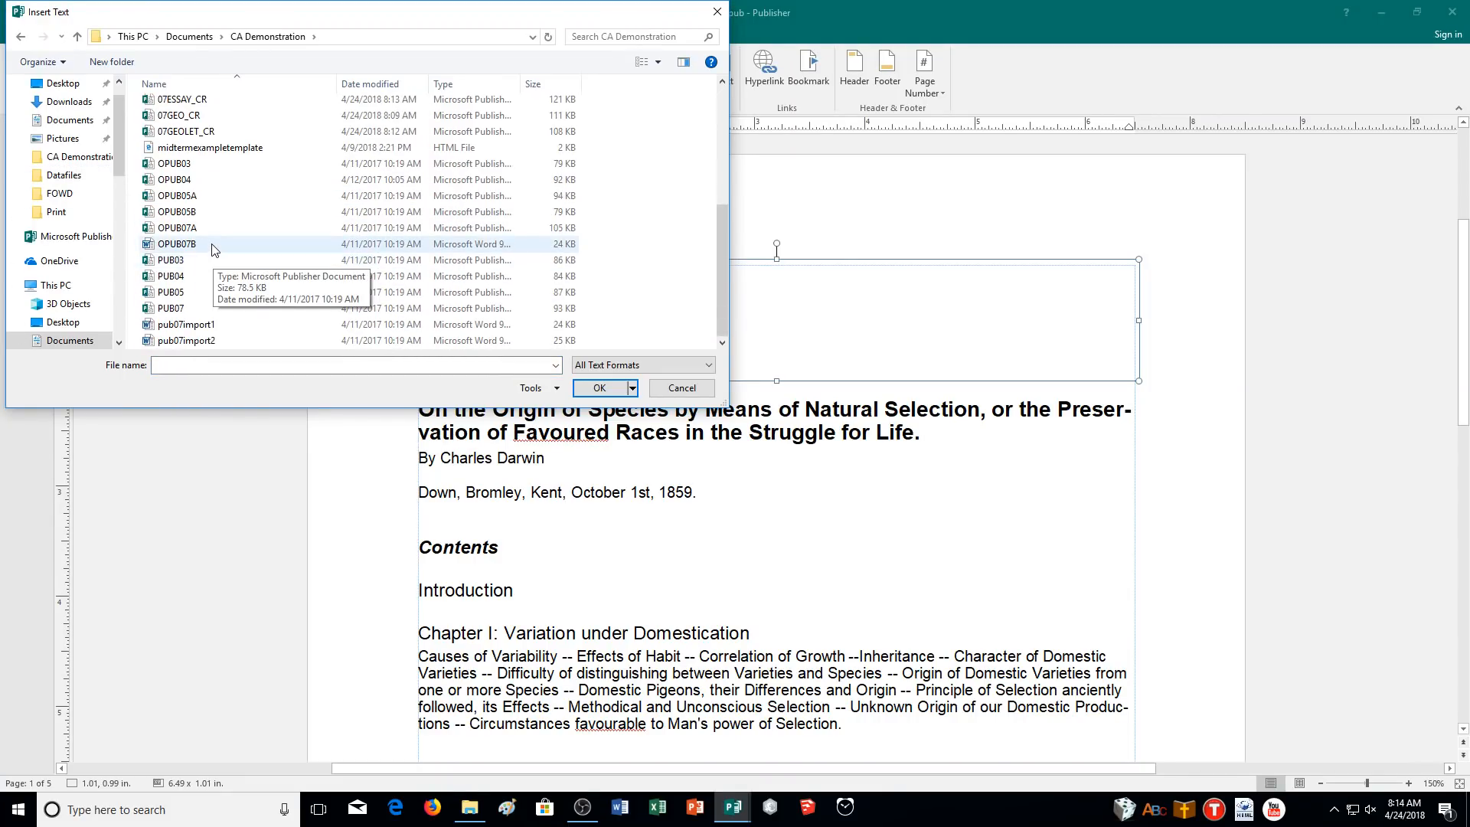
click(214, 245)
click(599, 387)
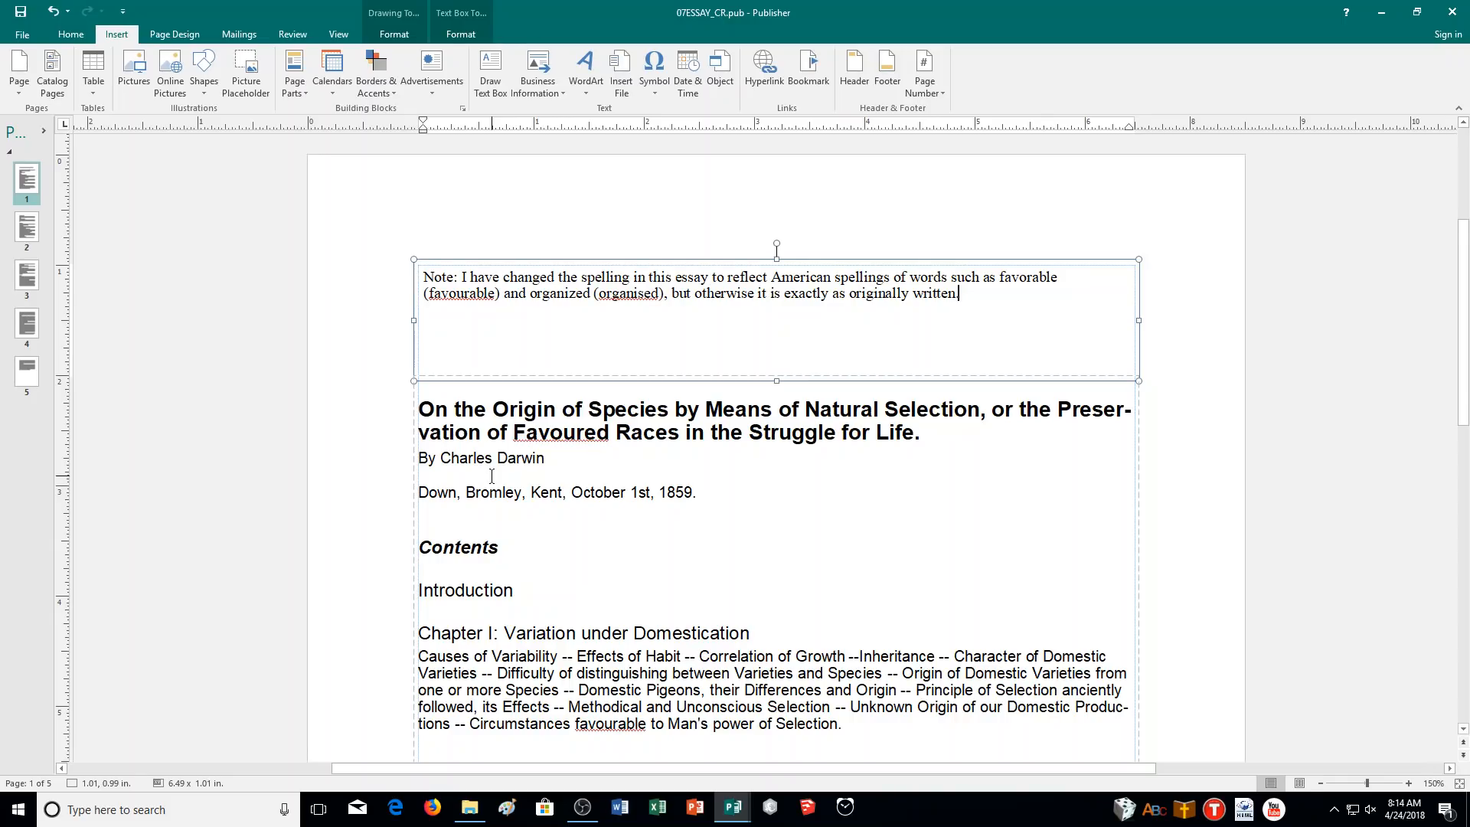
Spell-check the imported note, changing favourable to favorable and organised to organized, and extend the check to all stories.
scroll(584, 453, down, 3)
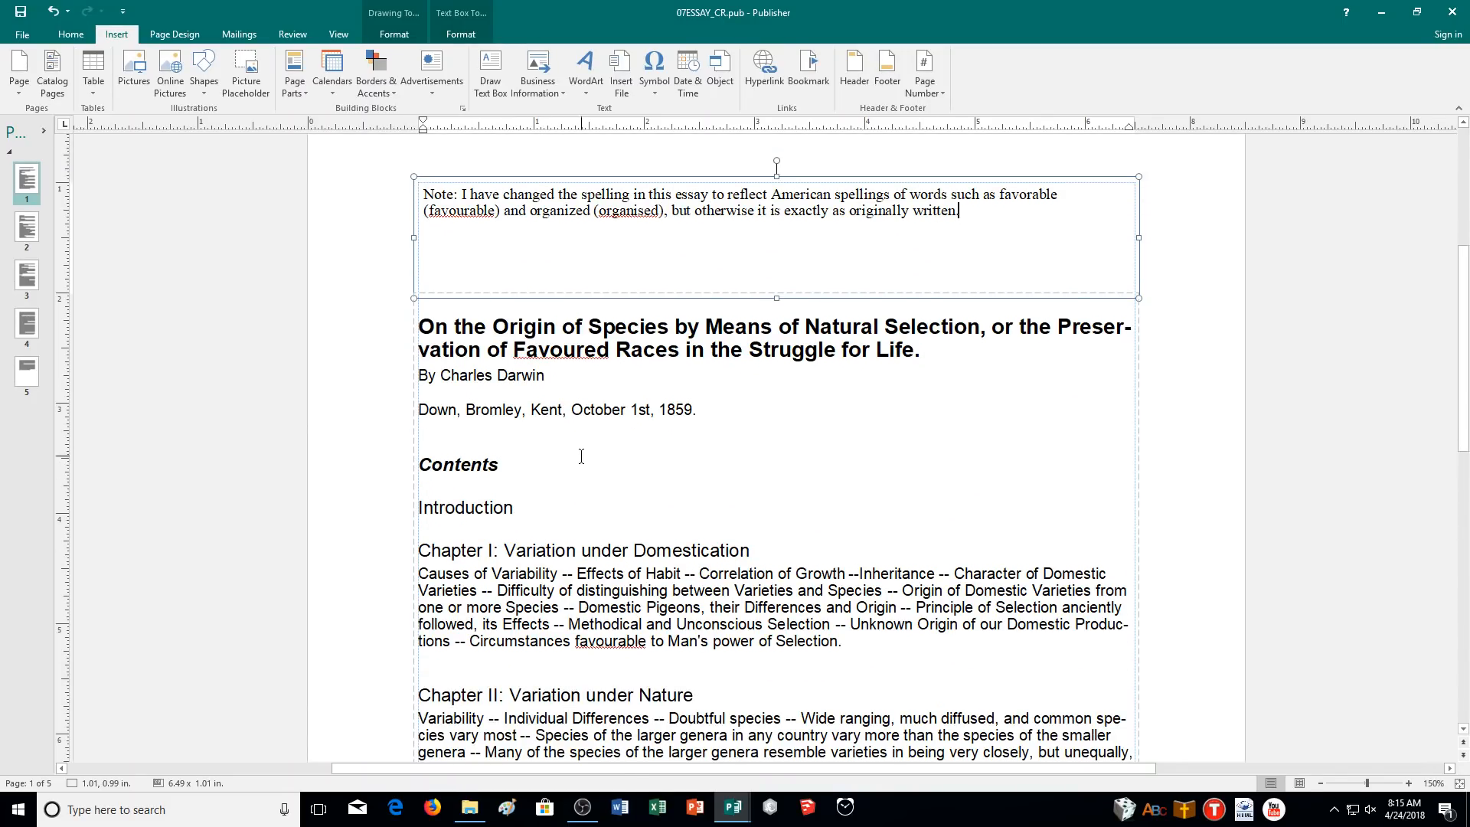
scroll(750, 451, up, 2)
key(F7)
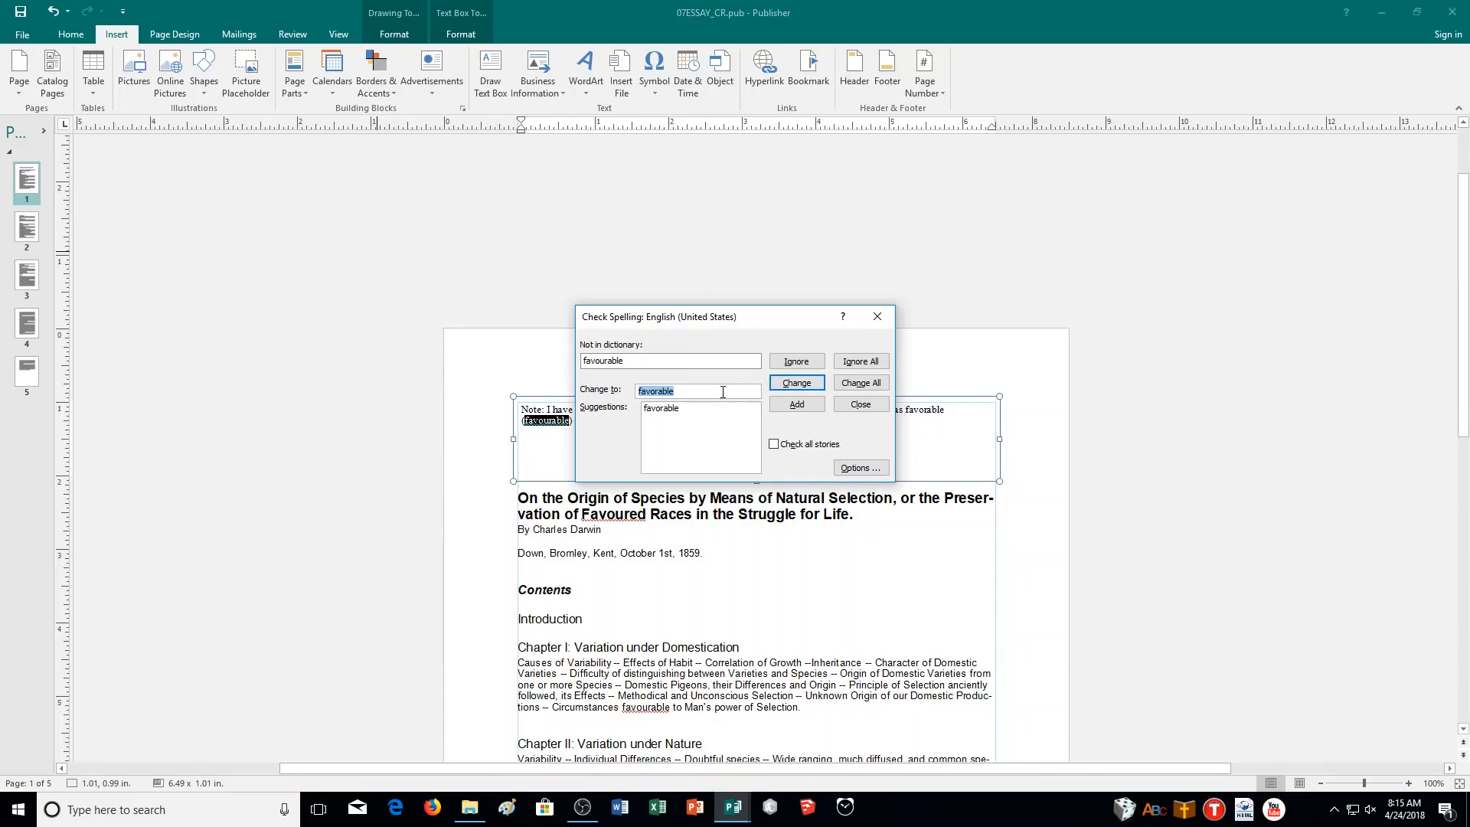
click(794, 382)
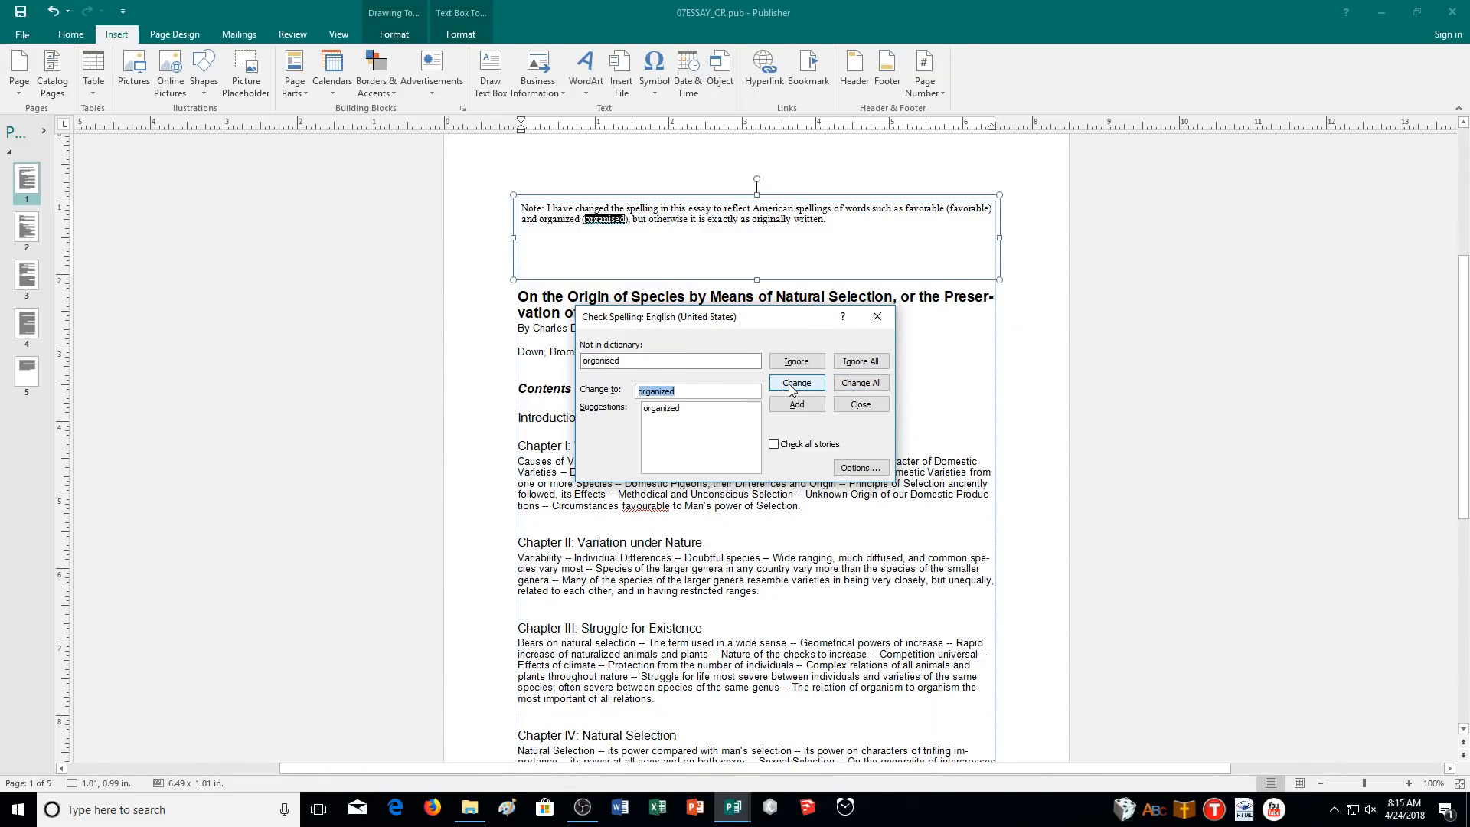
click(792, 389)
click(723, 446)
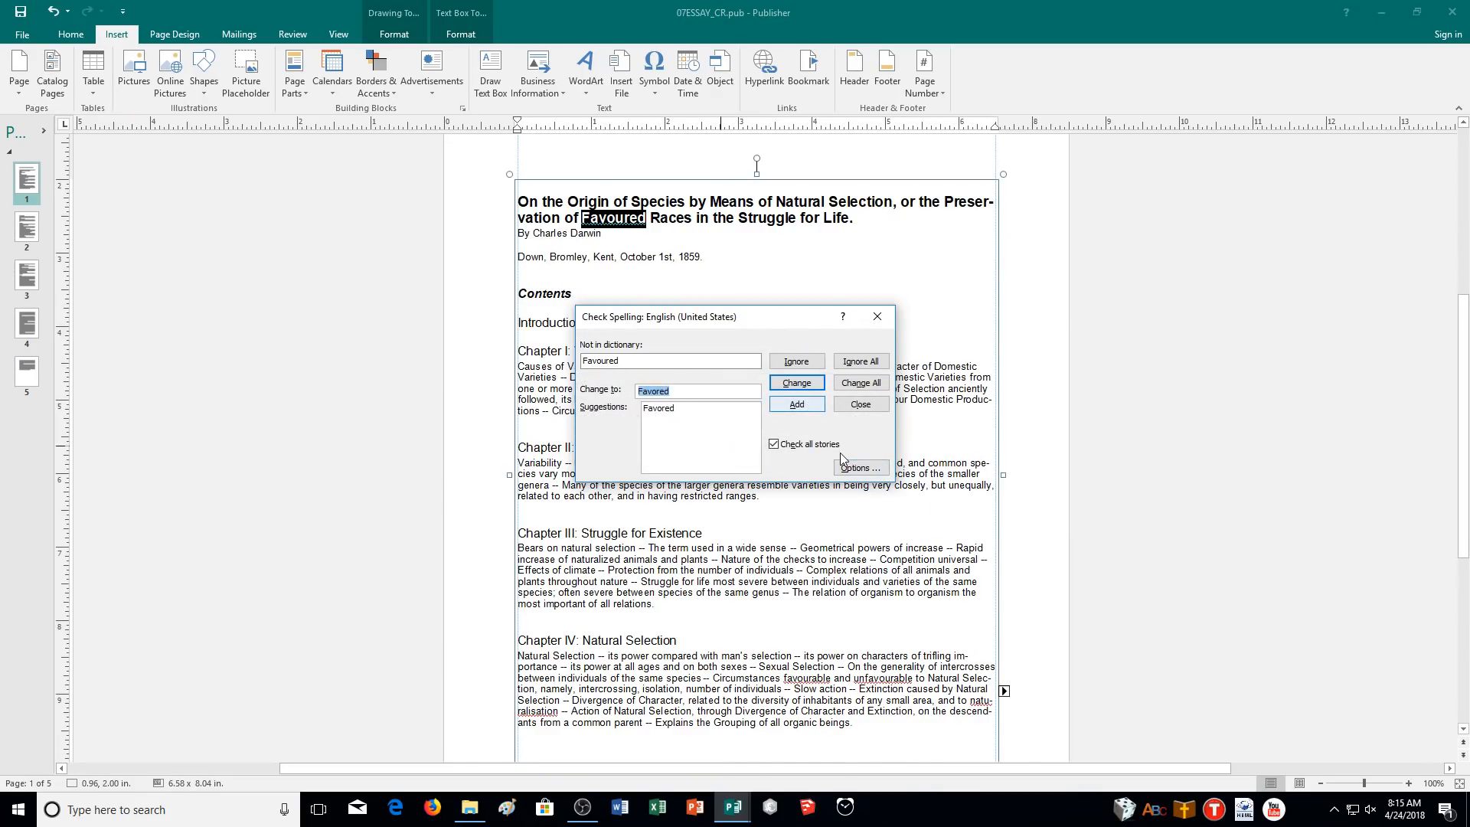
Restart the spelling check in the essay and accept the American spellings favorable, unfavorable, naturalization and organized.
click(876, 317)
click(598, 491)
key(F7)
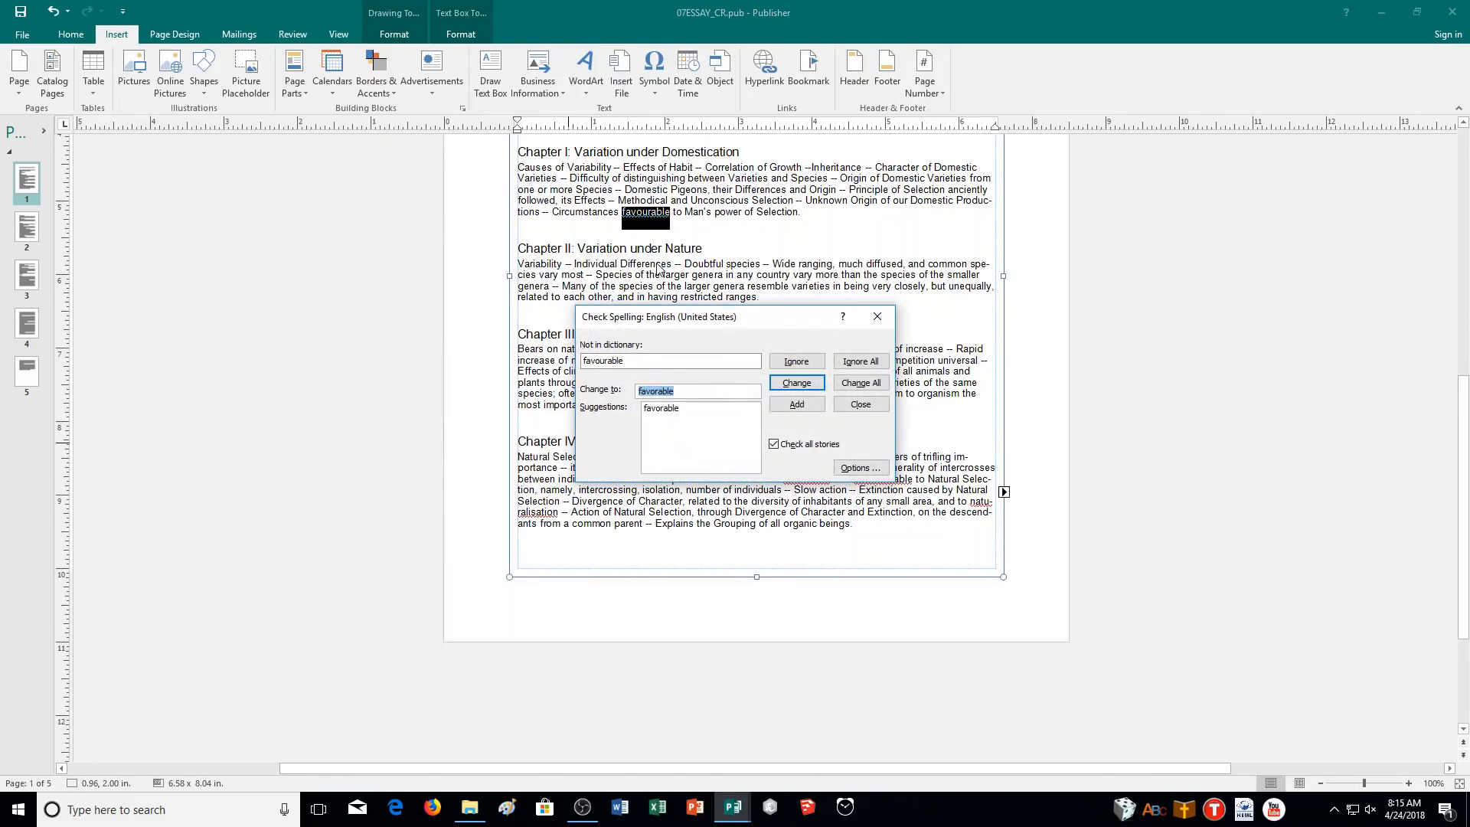
click(811, 387)
click(796, 383)
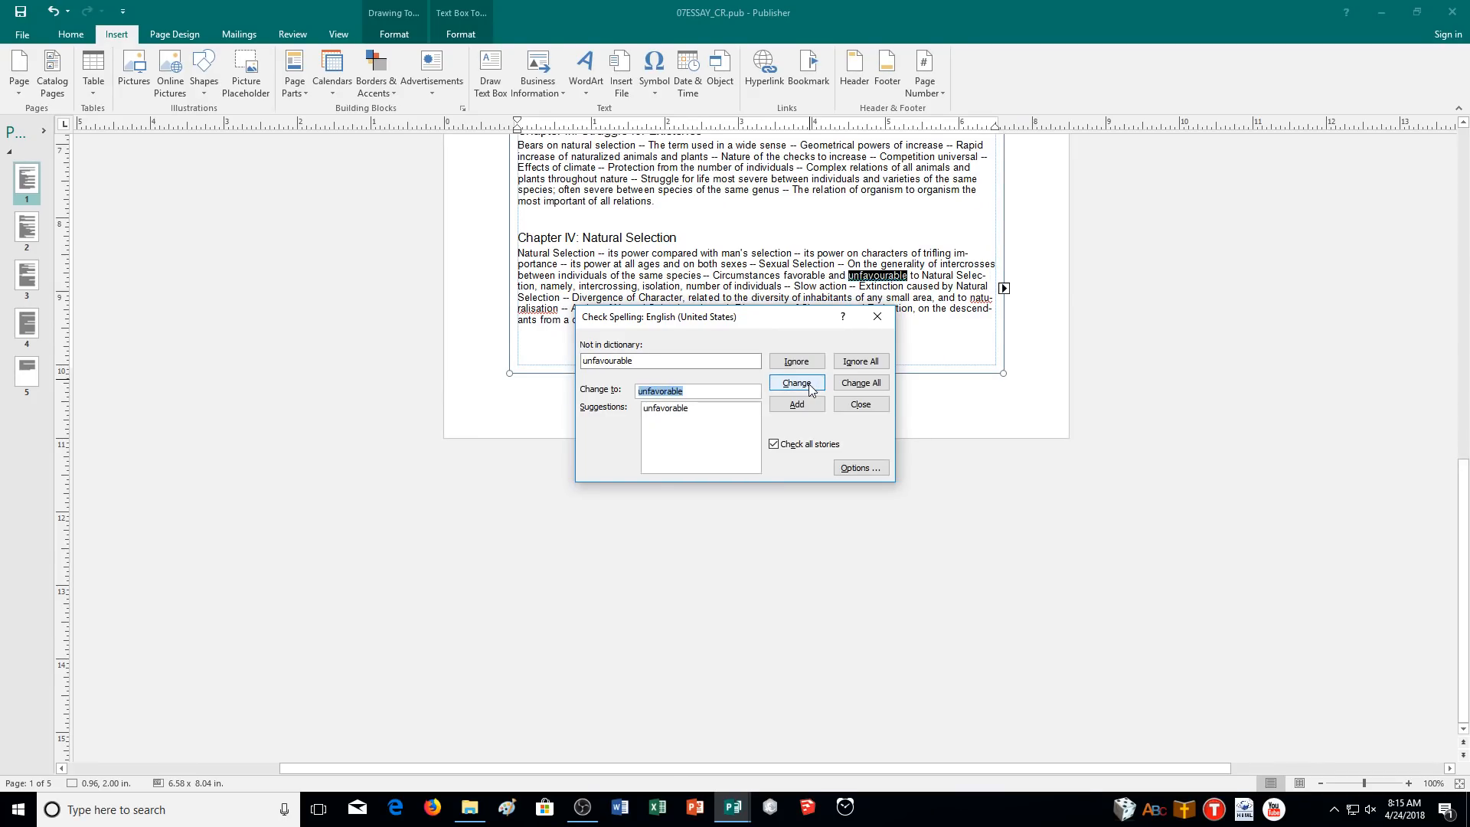
click(796, 383)
click(812, 387)
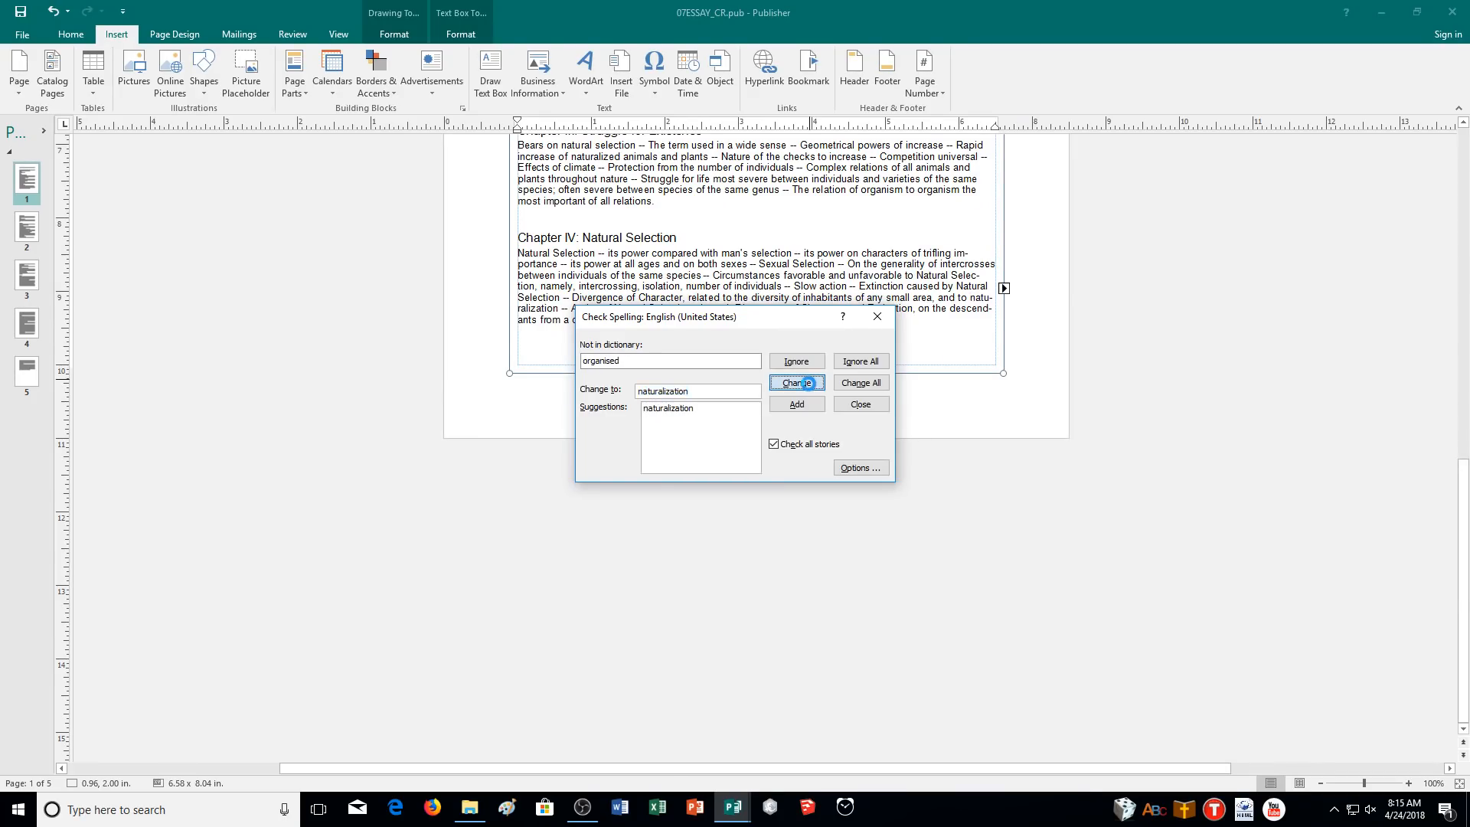
click(811, 386)
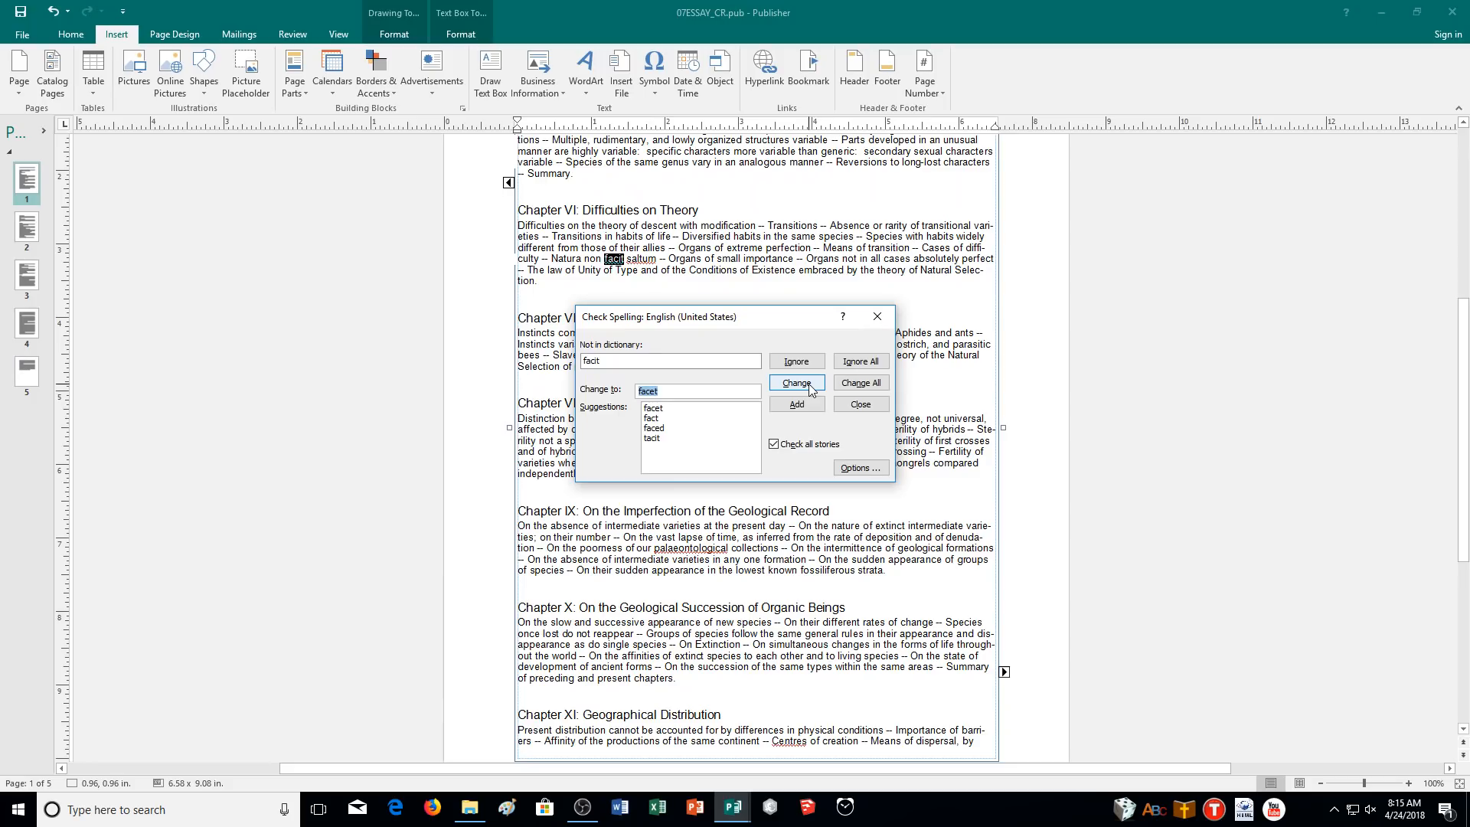
Accept the suggested replacements facet for facit, septum for saltum, paleontological for palaeontological and Centers for Centres.
click(811, 387)
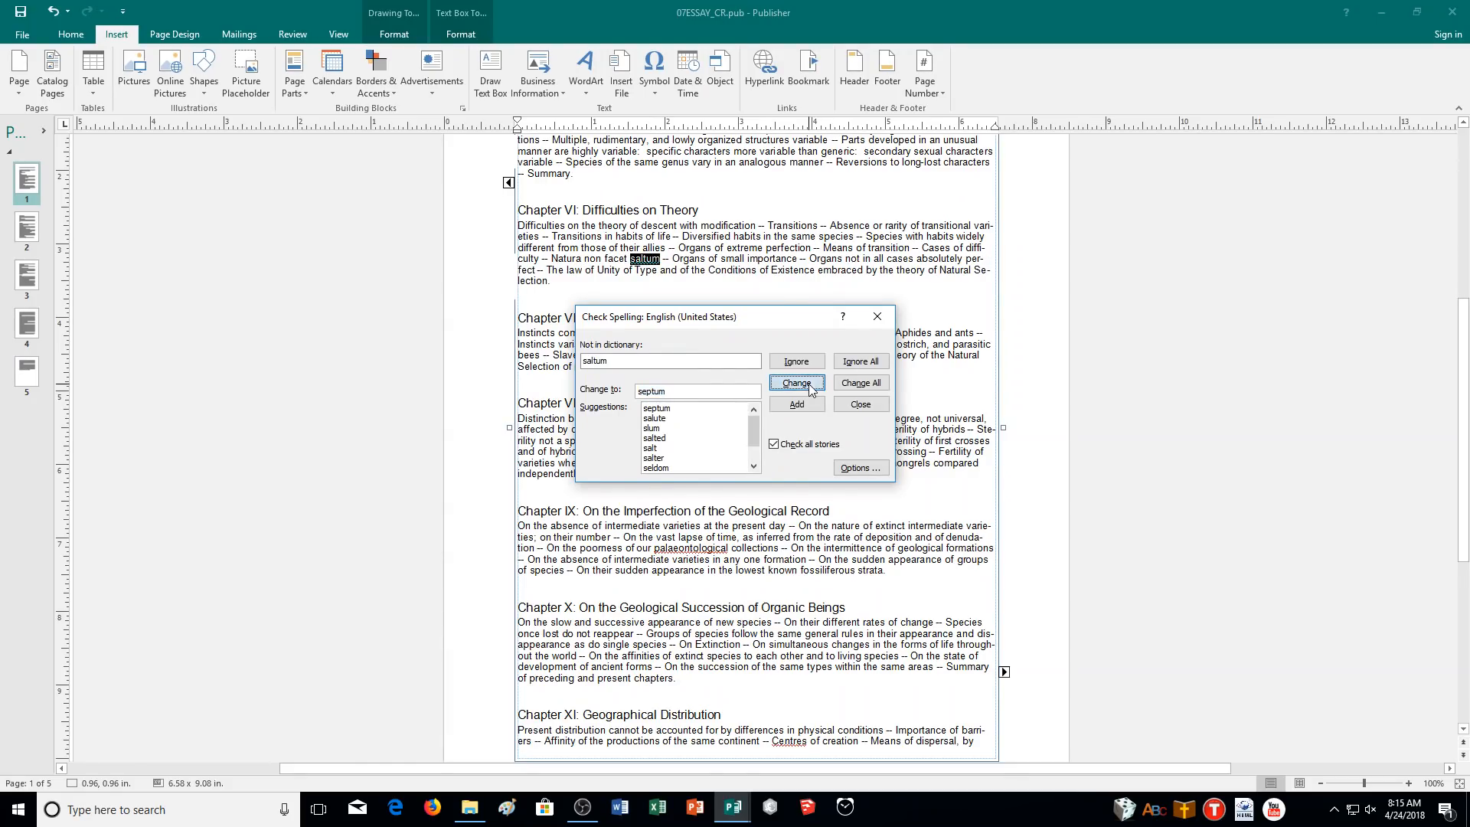
click(812, 386)
click(811, 387)
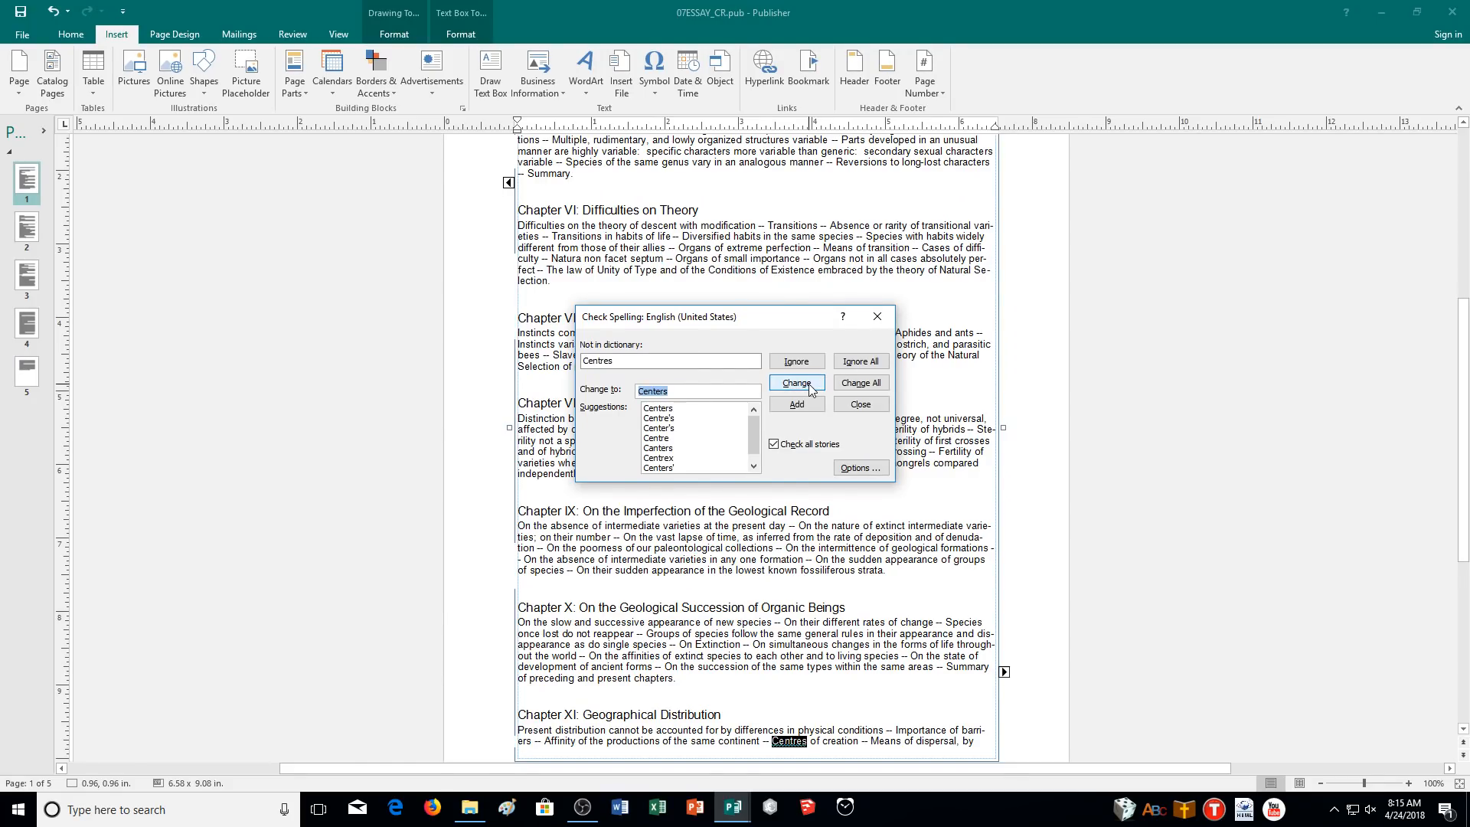
click(811, 387)
click(812, 386)
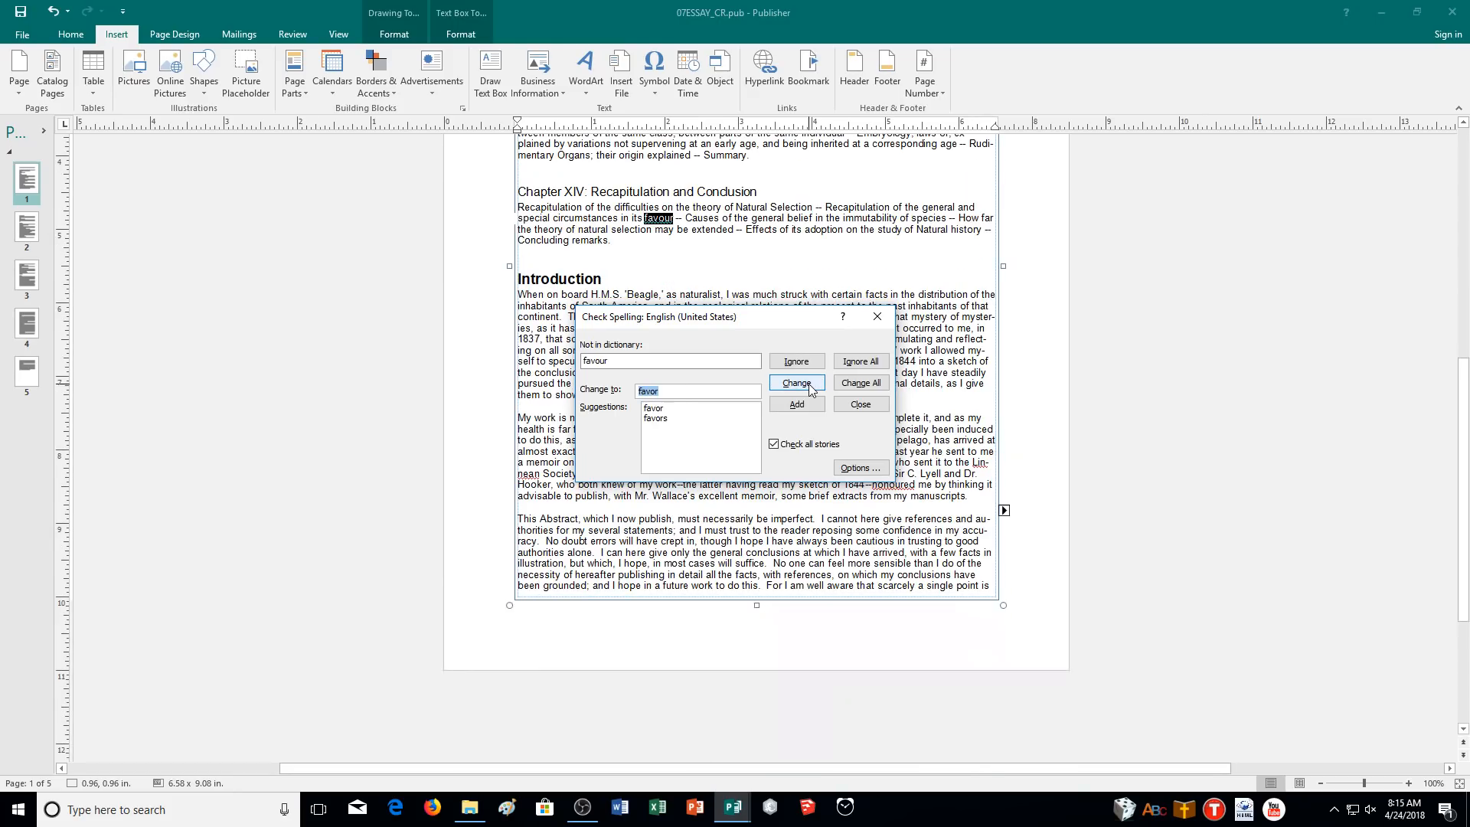
Accept the remaining spelling suggestions, including favor, mistletoe, coadaptation's, favorable and the title's Favored, and finish the check.
click(811, 386)
click(812, 386)
click(811, 387)
click(811, 387)
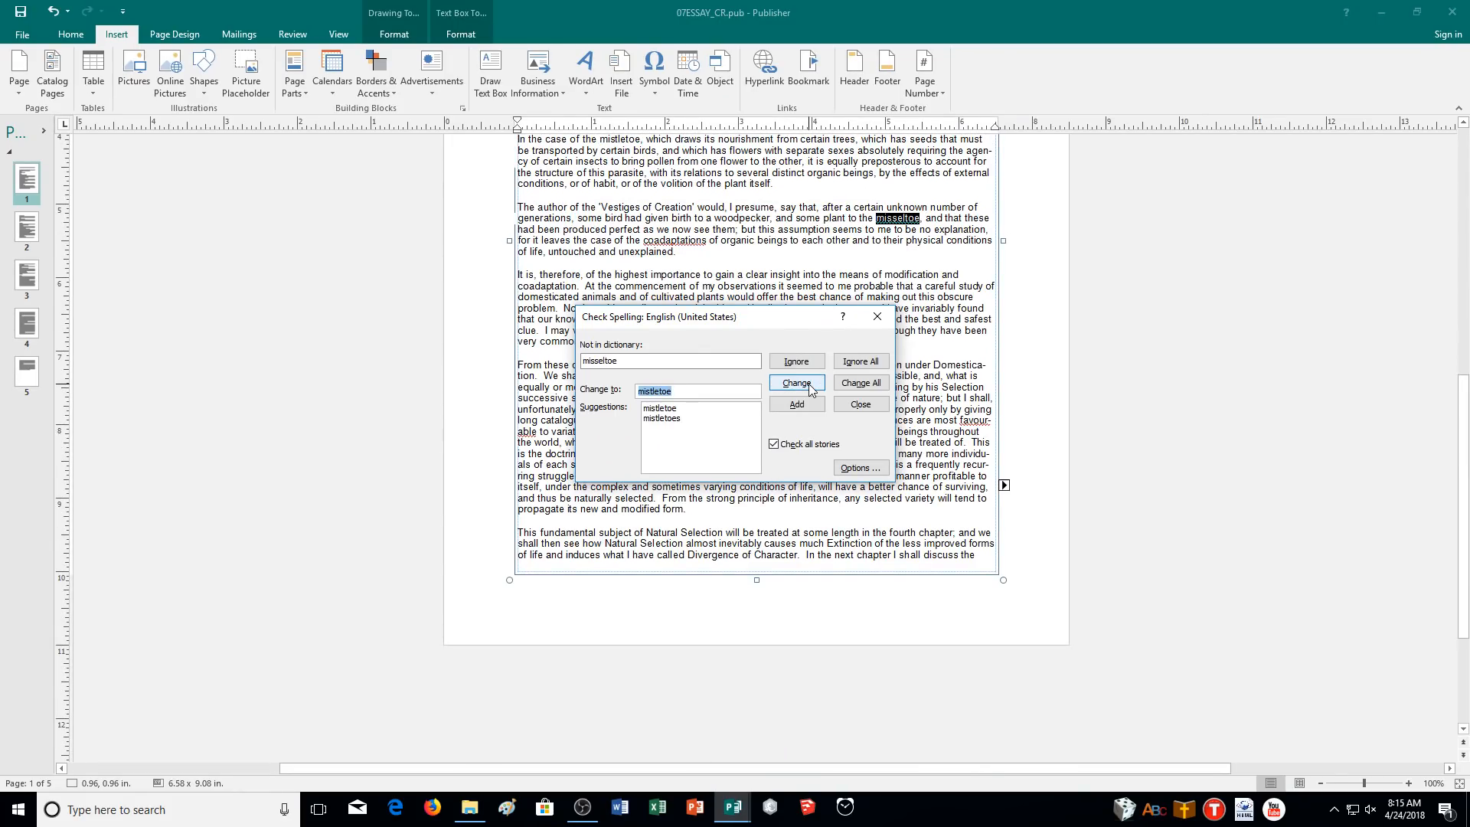
click(811, 386)
click(811, 386)
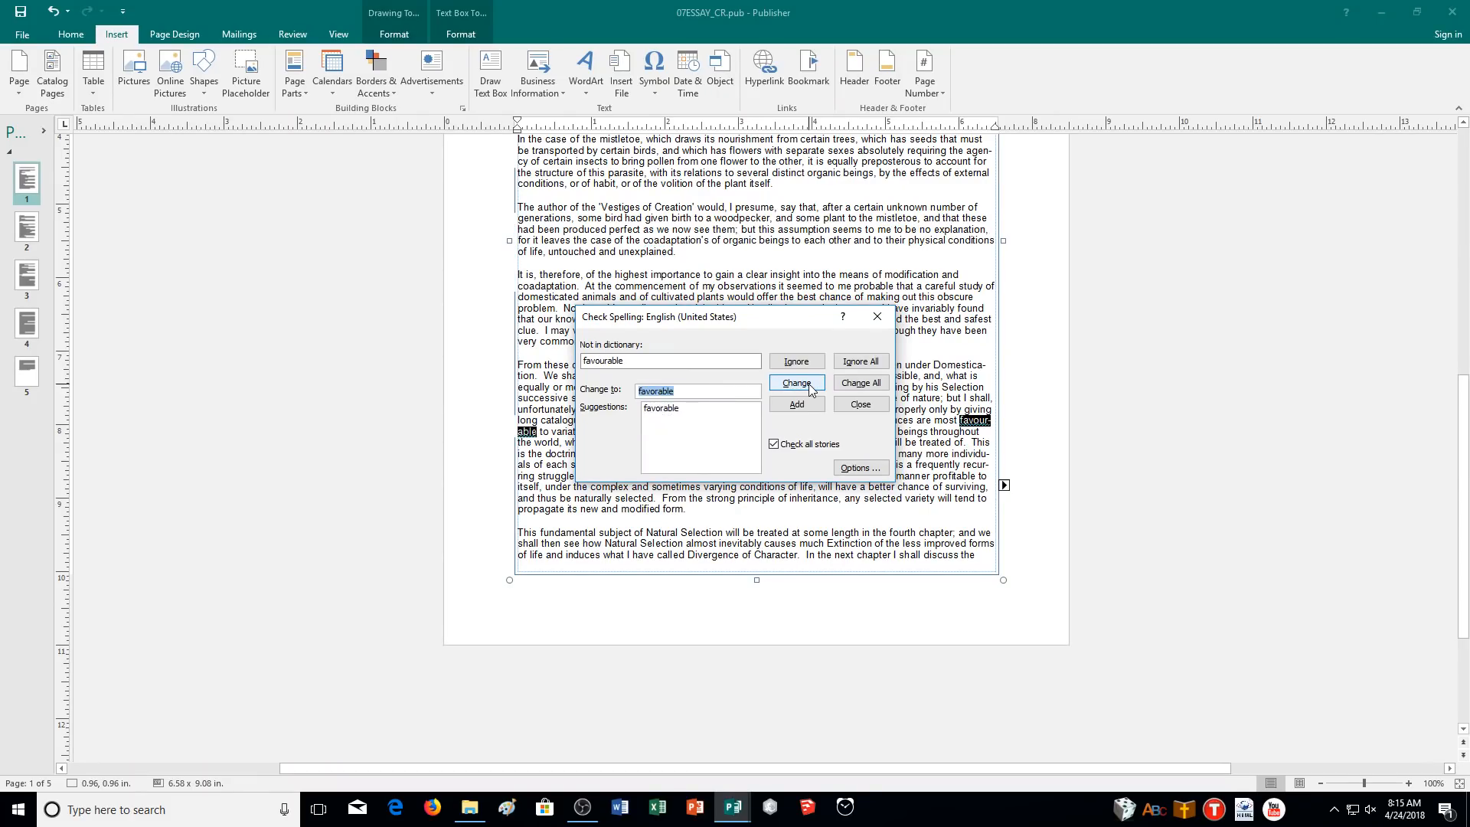
click(811, 386)
click(812, 386)
click(812, 386)
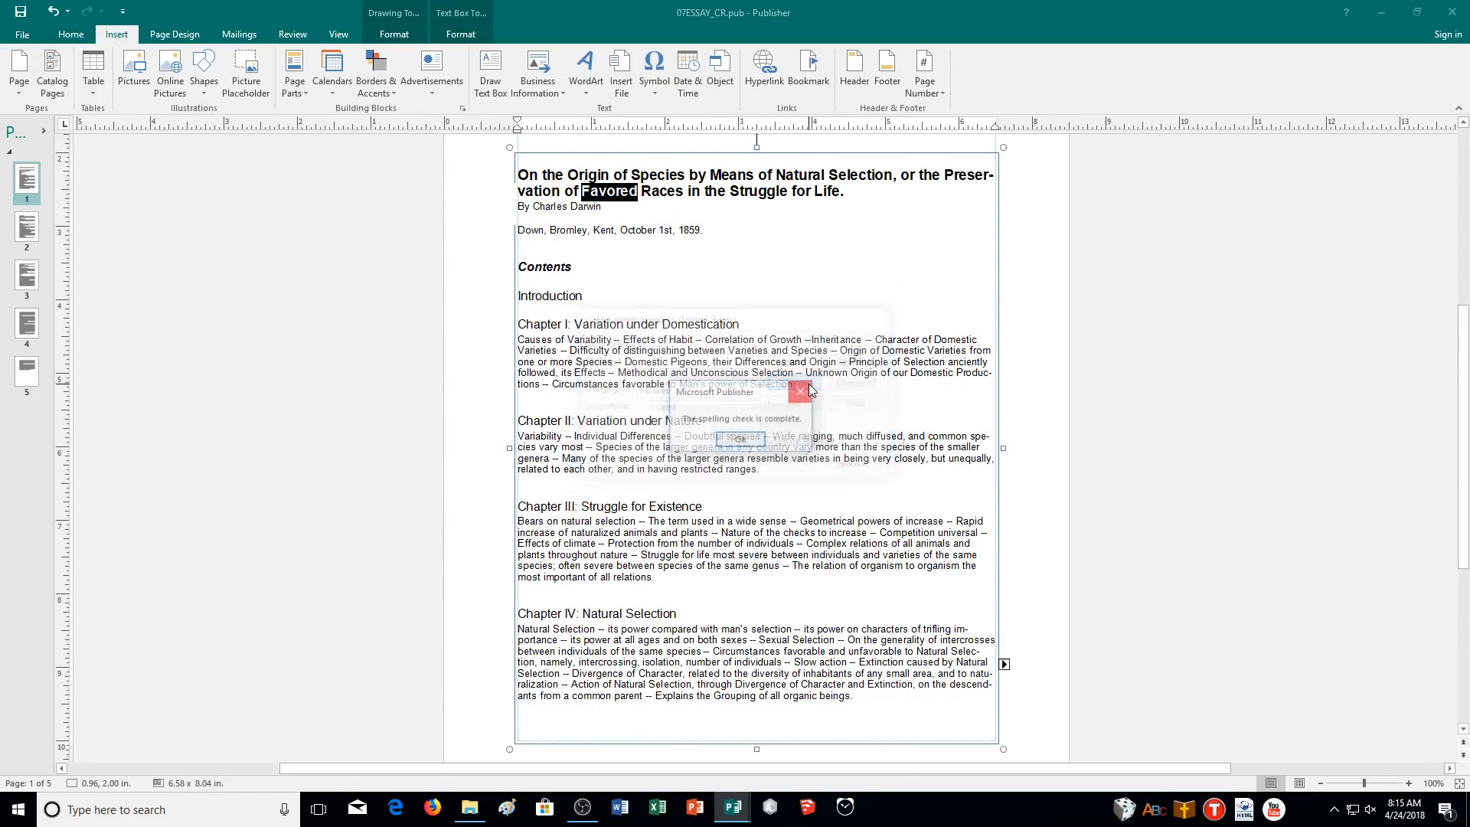
key(Return)
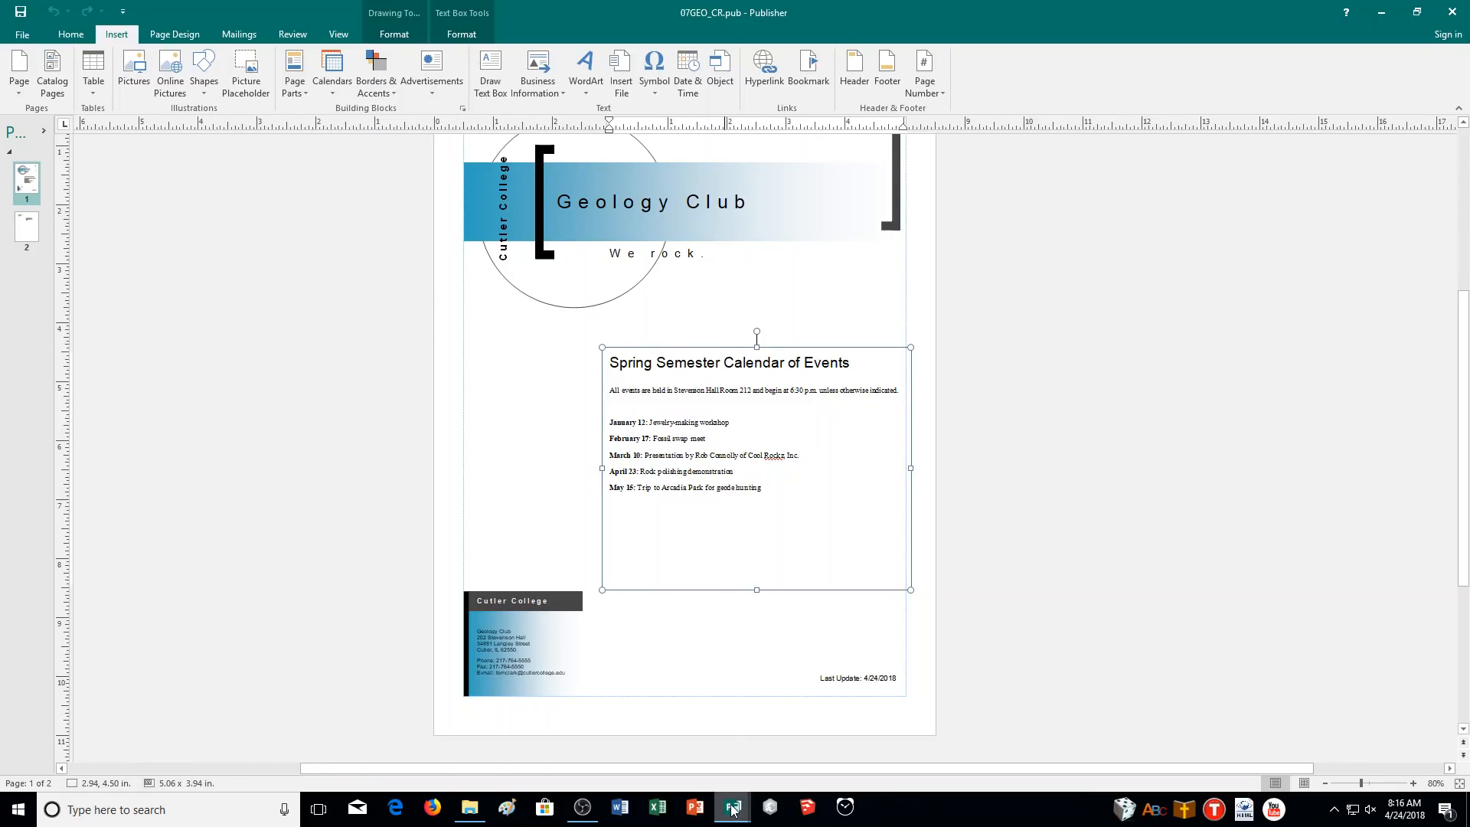
Switch to the open 07GEO_CR publication.
mouse_move(733, 809)
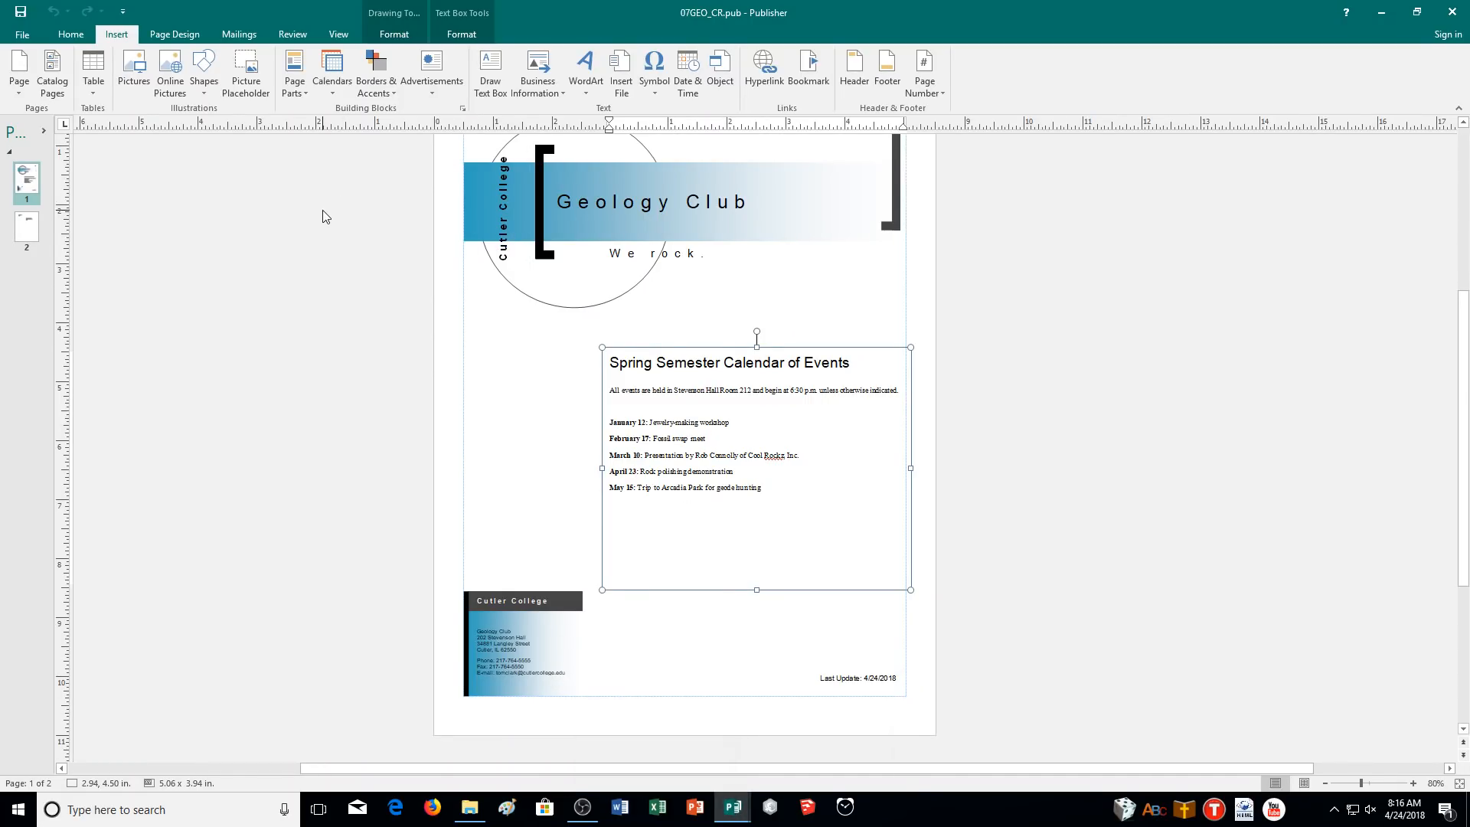